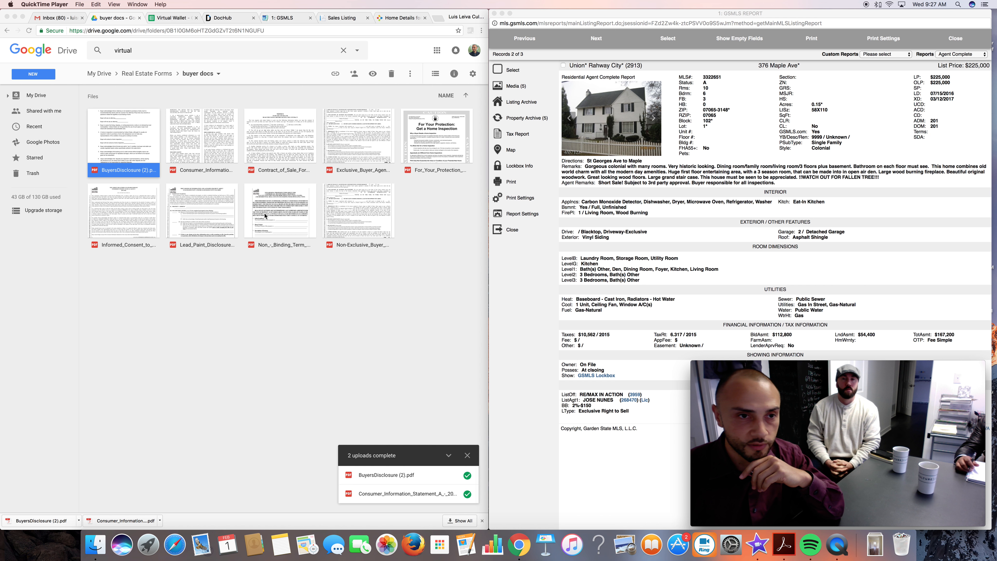
Open the BuyersDisclosure (2).pdf file from the buyer docs folder and download a copy of it.
{"action": "double_click", "coordinate": [128, 140]}
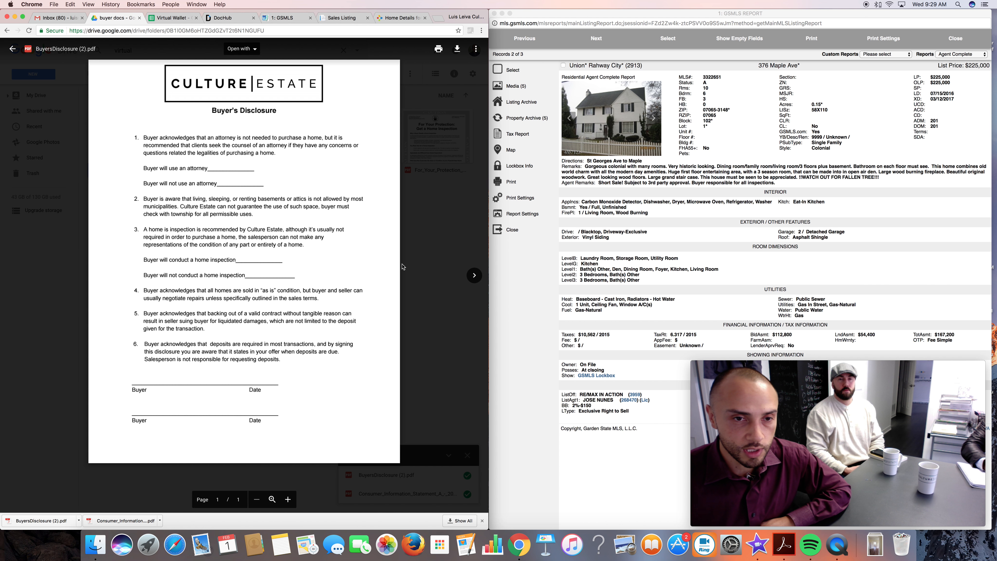
{"action": "left_click", "coordinate": [457, 51]}
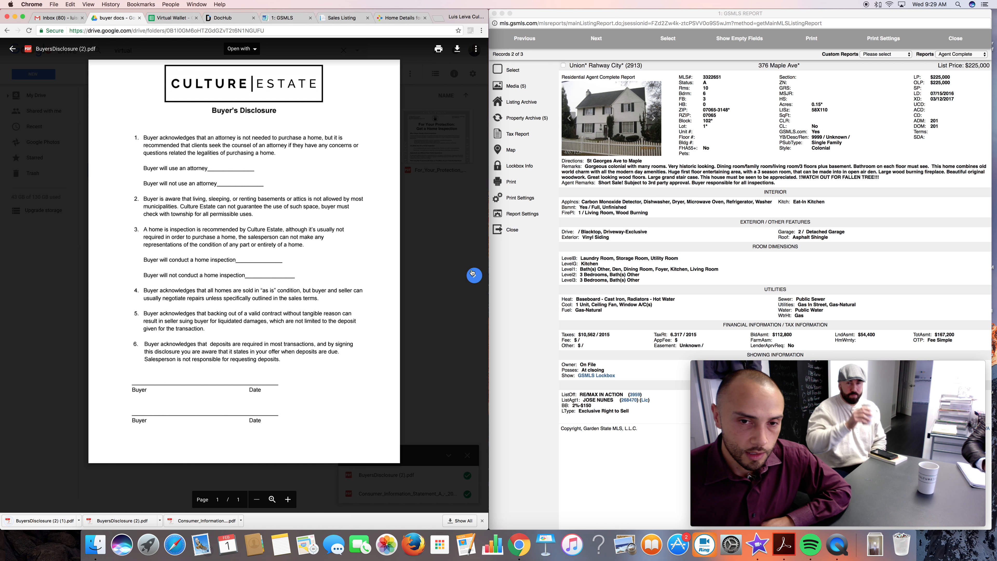
Go to the Consumer Information Statement PDF and review its agency descriptions, buyer acknowledgement and declaration of business relationship.
{"action": "left_click", "coordinate": [474, 275]}
{"action": "scroll", "coordinate": [336, 304], "scroll_direction": "down", "scroll_amount": 5}
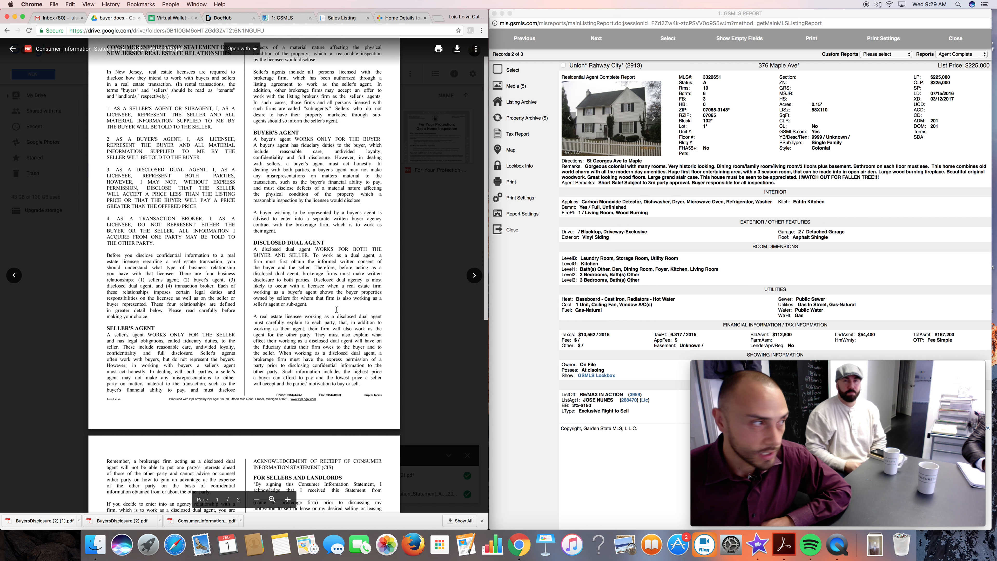
{"action": "scroll", "coordinate": [337, 304], "scroll_direction": "down", "scroll_amount": 5}
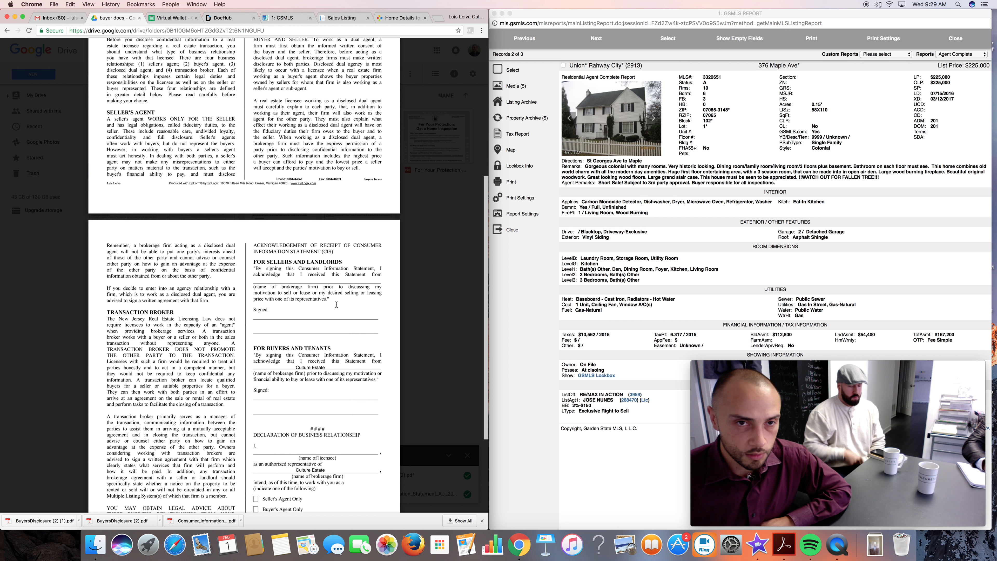
{"action": "scroll", "coordinate": [336, 284], "scroll_direction": "down", "scroll_amount": 3}
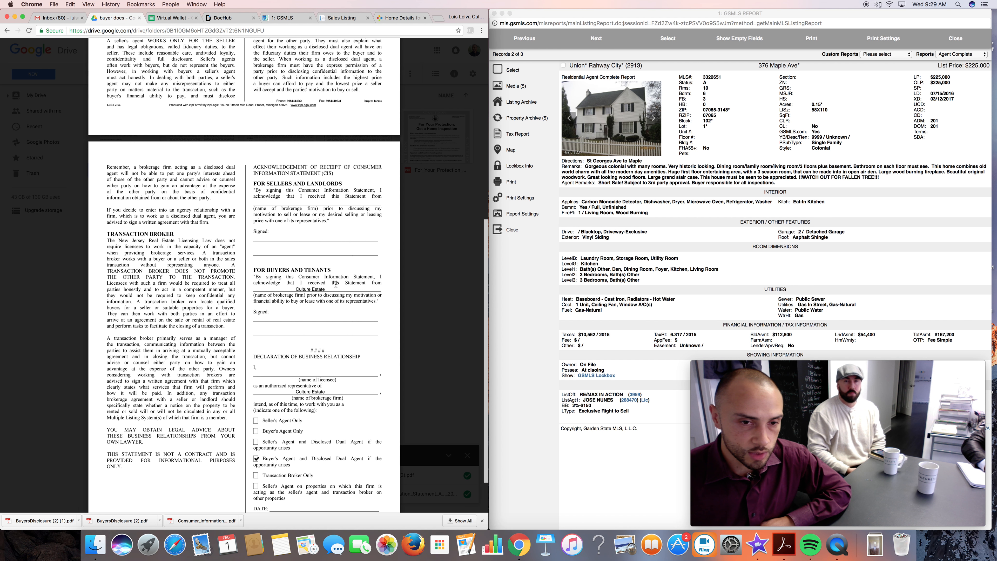
{"action": "scroll", "coordinate": [336, 284], "scroll_direction": "up", "scroll_amount": 2}
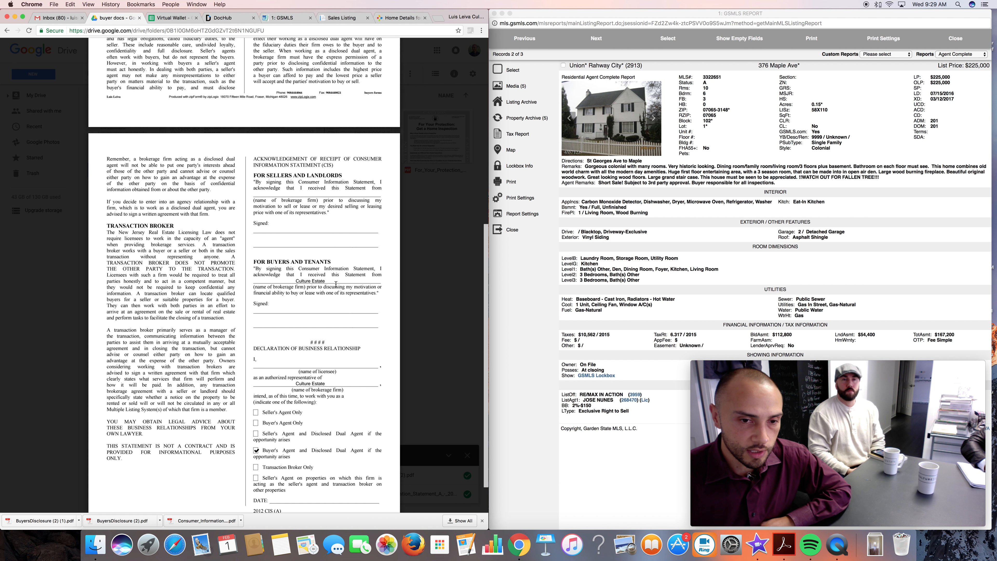
{"action": "scroll", "coordinate": [336, 284], "scroll_direction": "up", "scroll_amount": 10}
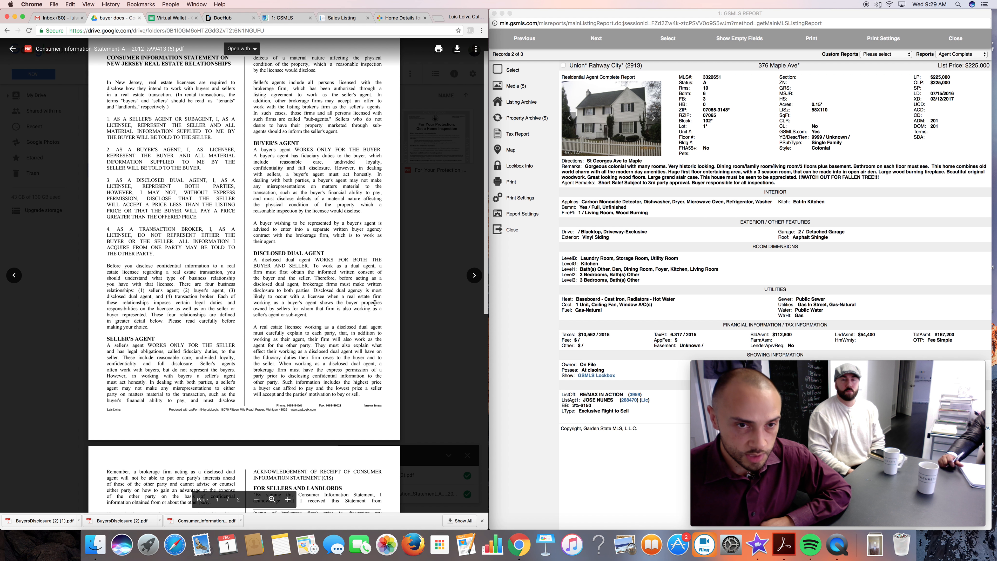
{"action": "scroll", "coordinate": [333, 342], "scroll_direction": "down", "scroll_amount": 5}
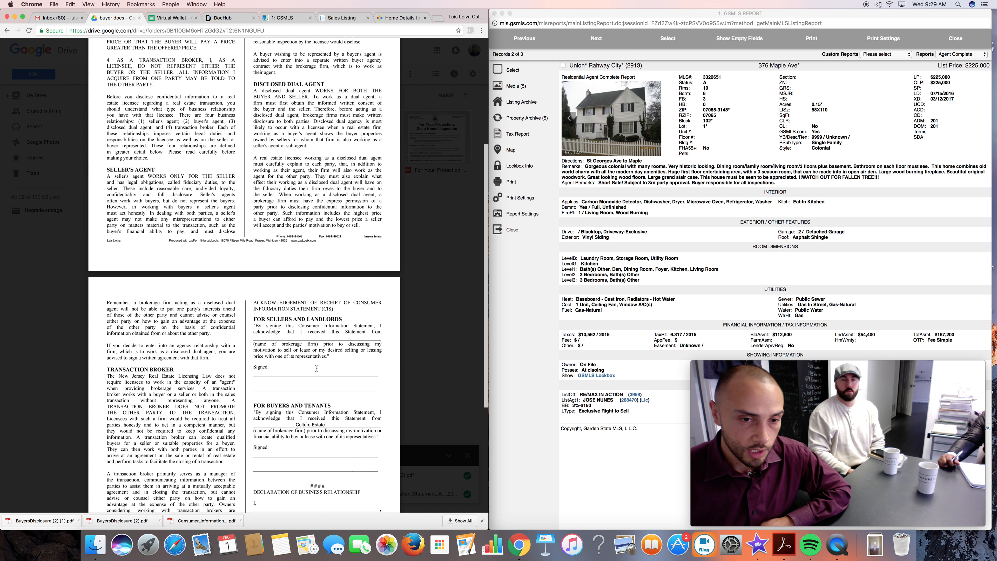
{"action": "scroll", "coordinate": [317, 368], "scroll_direction": "down", "scroll_amount": 2}
{"action": "scroll", "coordinate": [281, 375], "scroll_direction": "down", "scroll_amount": 2}
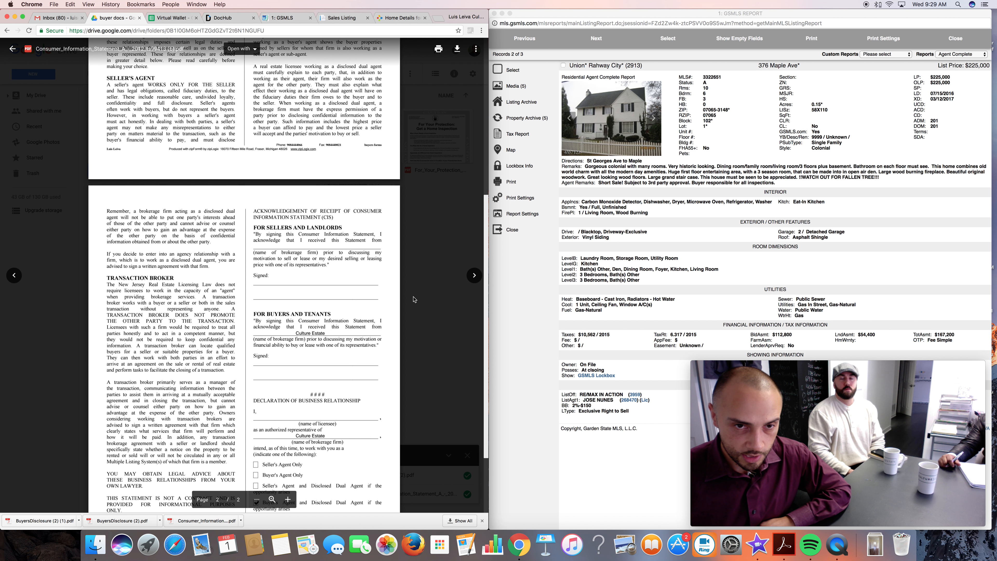
Review the Contract of Sale form from the buyer and seller notice through the bulk sales section on page 9, and close its preview.
{"action": "left_click", "coordinate": [474, 276]}
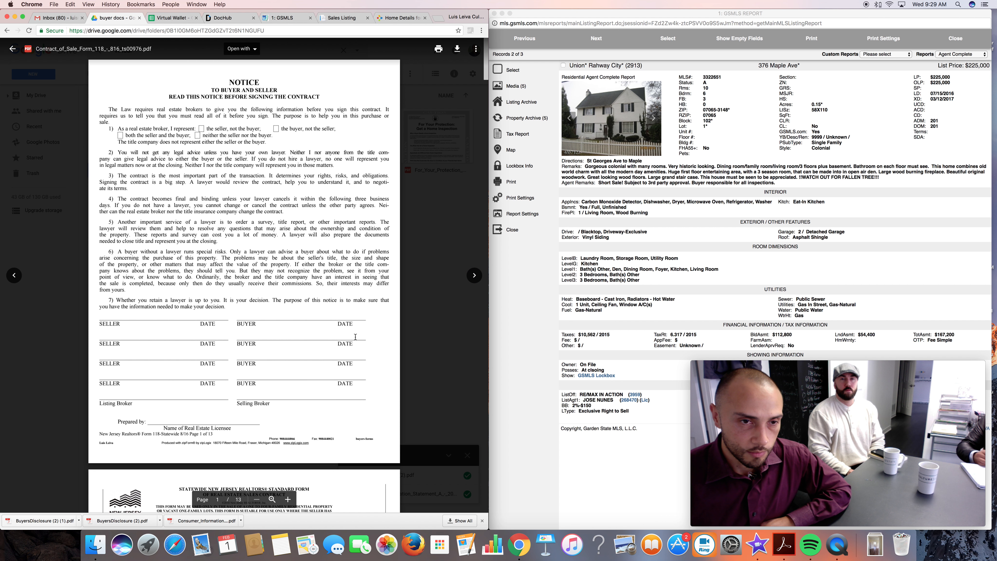
{"action": "scroll", "coordinate": [356, 337], "scroll_direction": "down", "scroll_amount": 2}
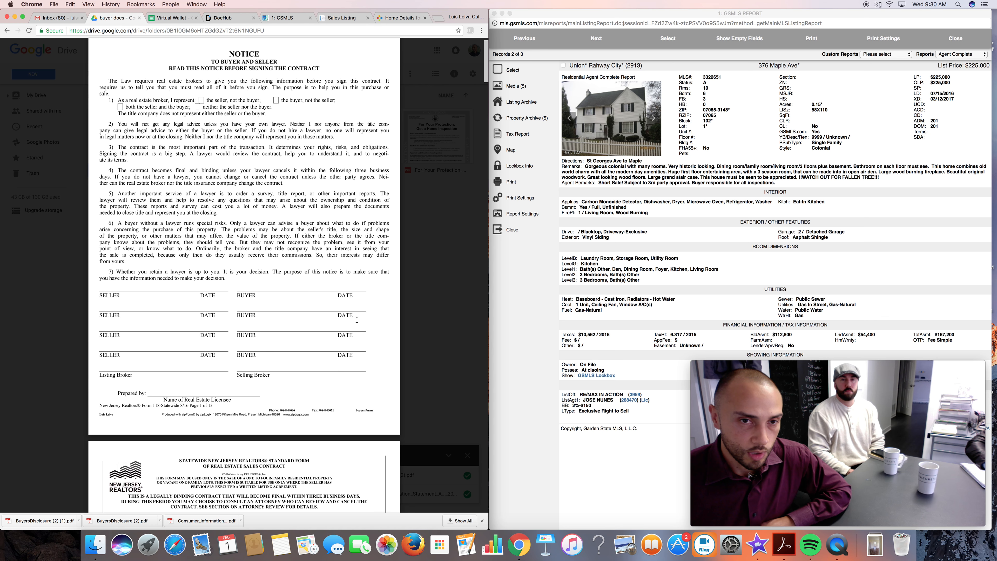
{"action": "scroll", "coordinate": [355, 320], "scroll_direction": "down", "scroll_amount": 5}
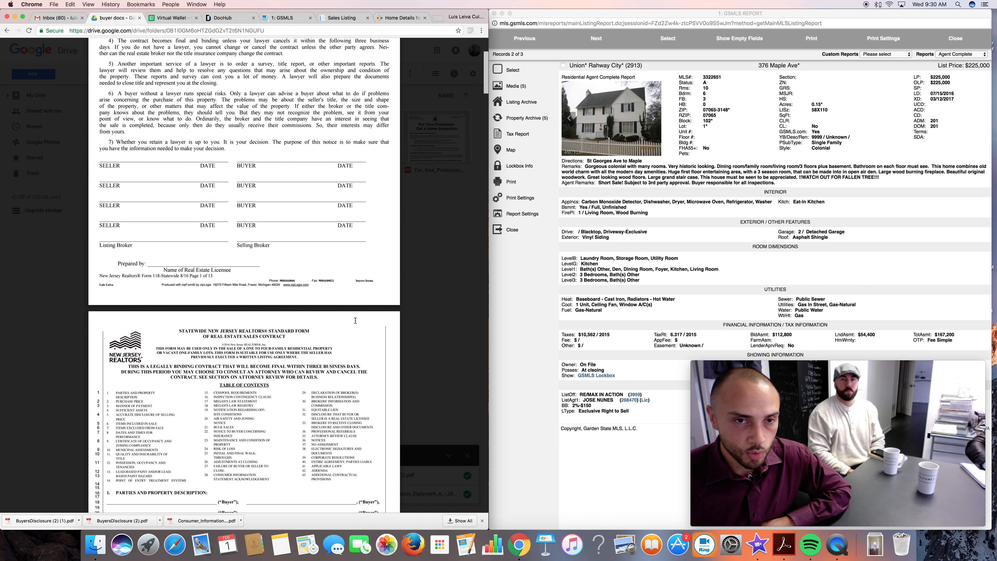
{"action": "scroll", "coordinate": [356, 321], "scroll_direction": "down", "scroll_amount": 4}
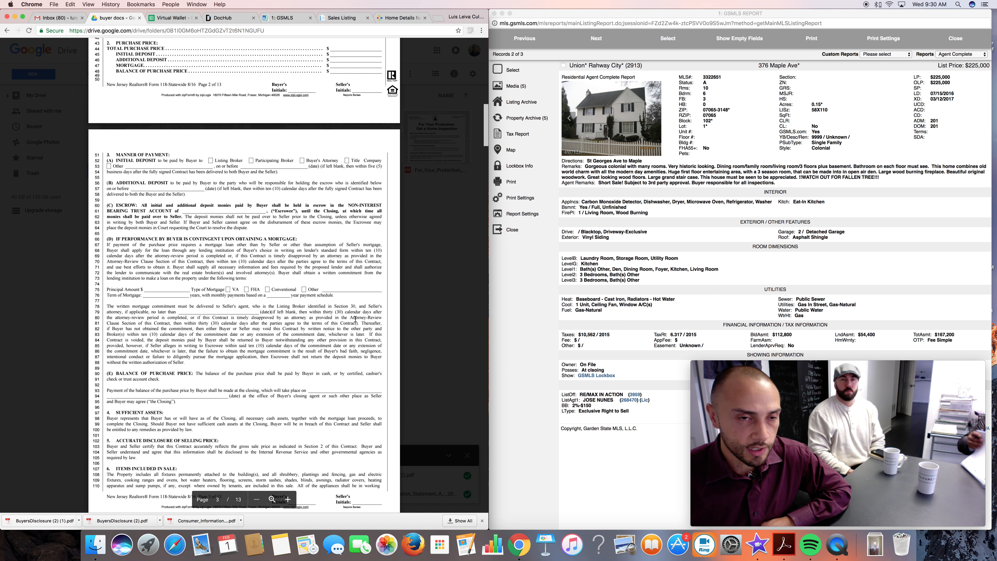
{"action": "scroll", "coordinate": [355, 320], "scroll_direction": "down", "scroll_amount": 3}
{"action": "scroll", "coordinate": [355, 319], "scroll_direction": "down", "scroll_amount": 1}
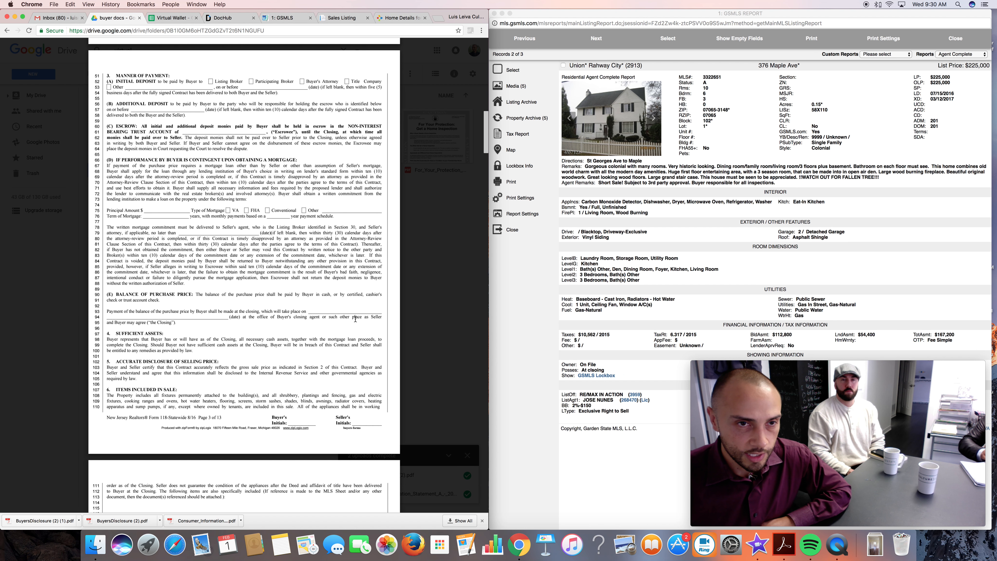
{"action": "scroll", "coordinate": [356, 319], "scroll_direction": "down", "scroll_amount": 8}
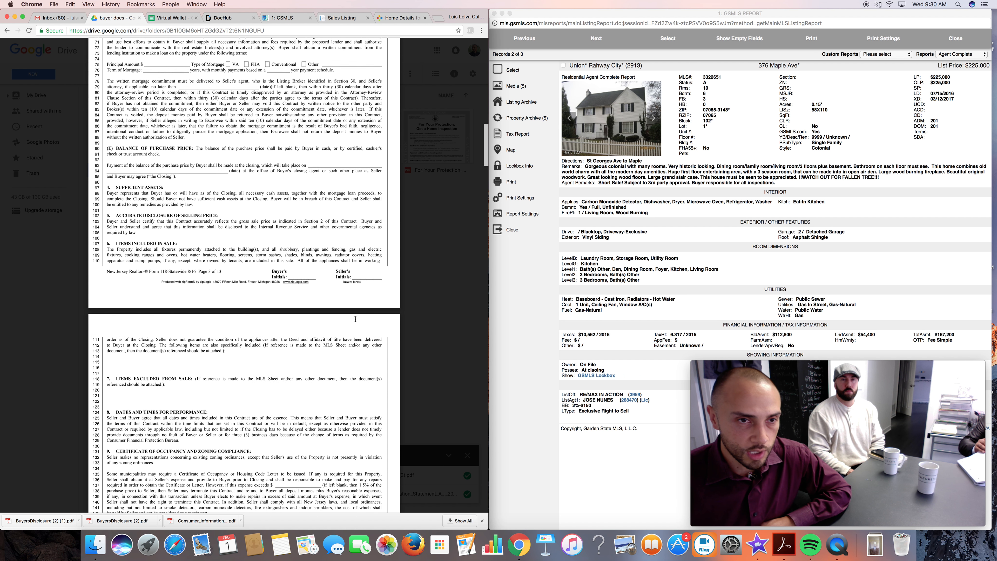
{"action": "scroll", "coordinate": [356, 319], "scroll_direction": "down", "scroll_amount": 3}
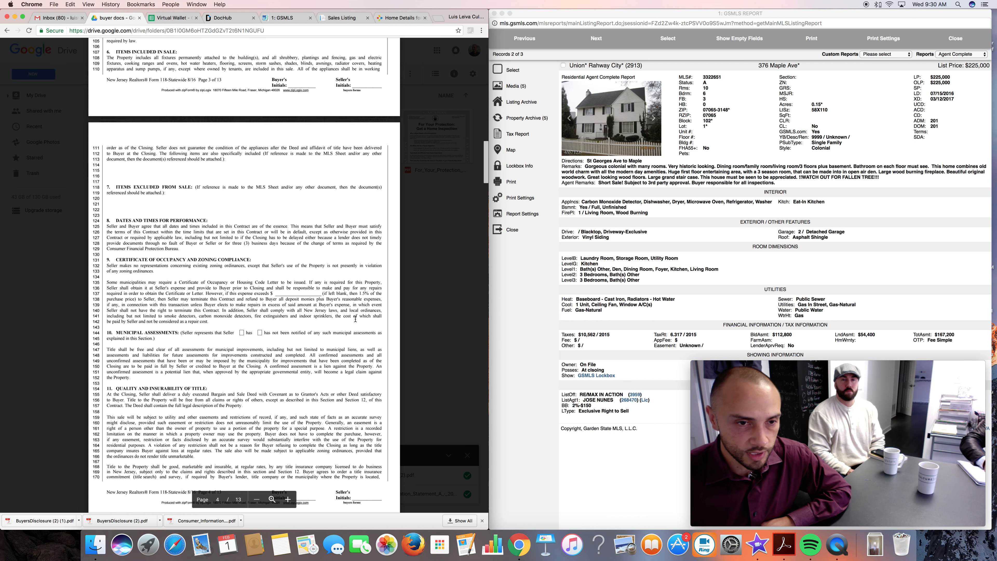
{"action": "scroll", "coordinate": [356, 319], "scroll_direction": "down", "scroll_amount": 4}
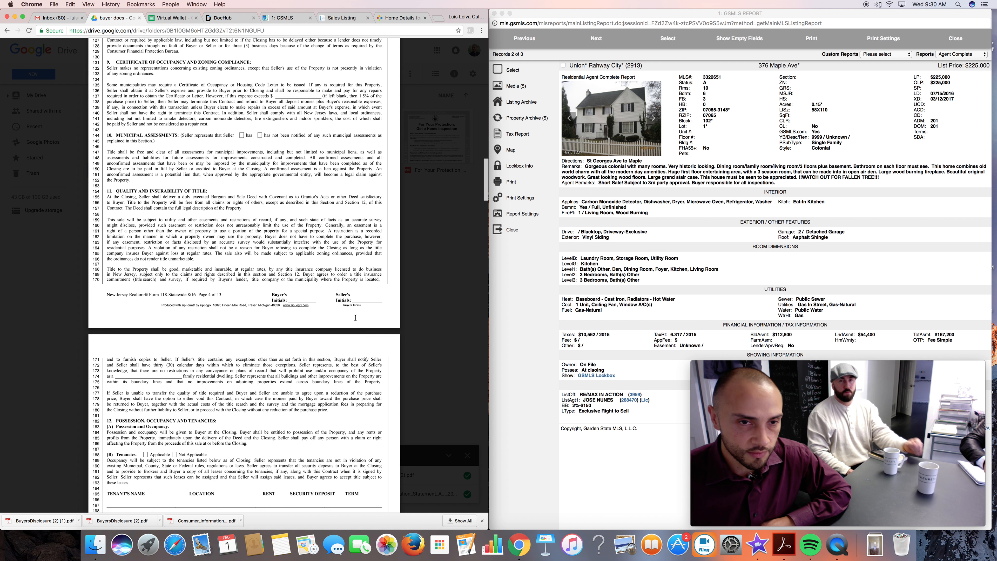
{"action": "scroll", "coordinate": [345, 324], "scroll_direction": "down", "scroll_amount": 3}
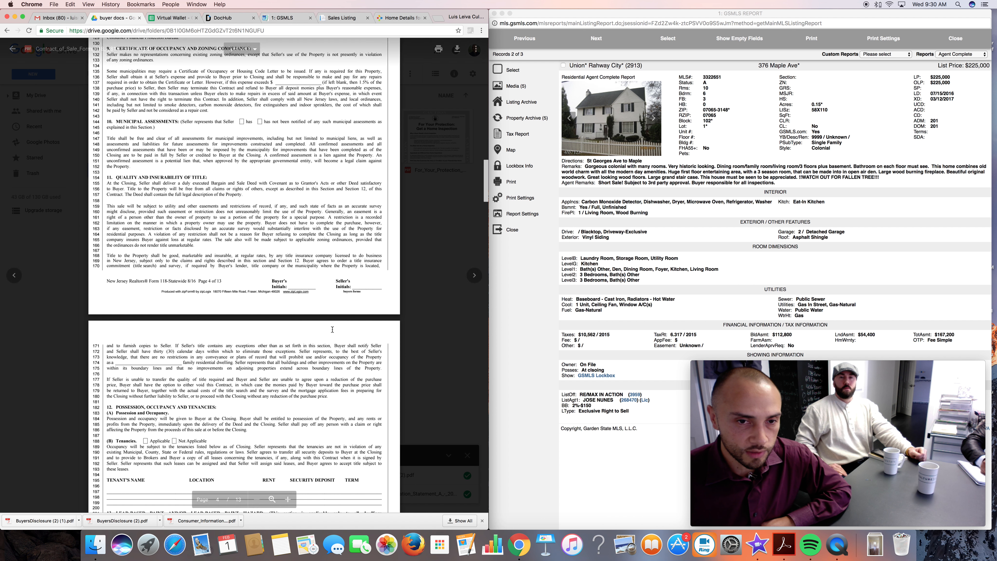
{"action": "scroll", "coordinate": [332, 330], "scroll_direction": "down", "scroll_amount": 6}
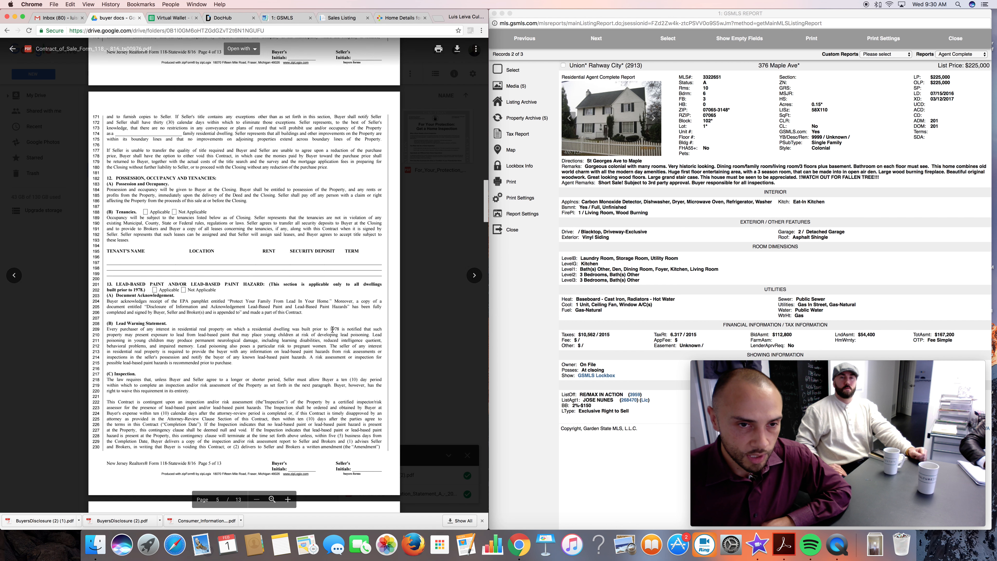
{"action": "scroll", "coordinate": [332, 329], "scroll_direction": "down", "scroll_amount": 6}
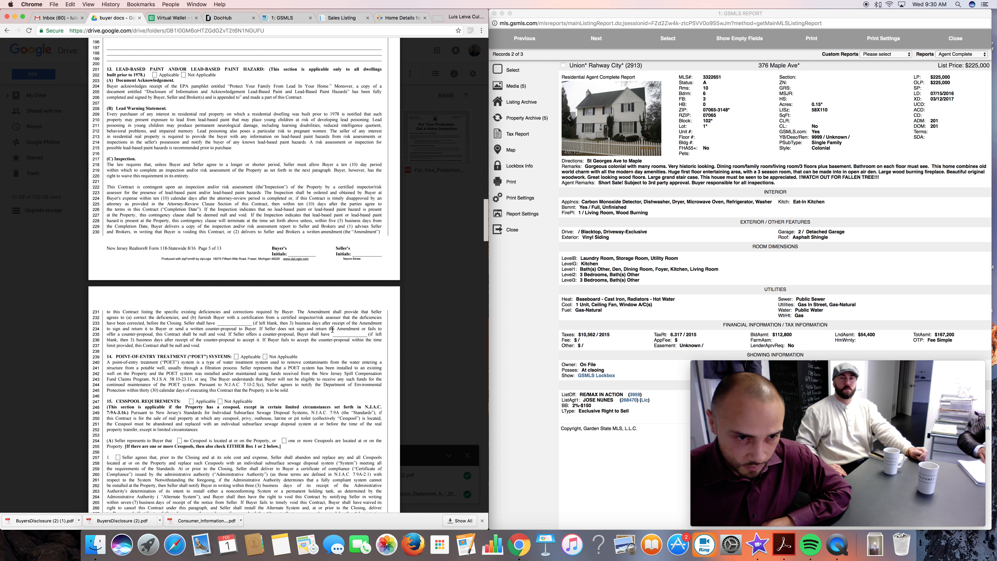
{"action": "scroll", "coordinate": [332, 329], "scroll_direction": "down", "scroll_amount": 3}
{"action": "scroll", "coordinate": [333, 330], "scroll_direction": "down", "scroll_amount": 5}
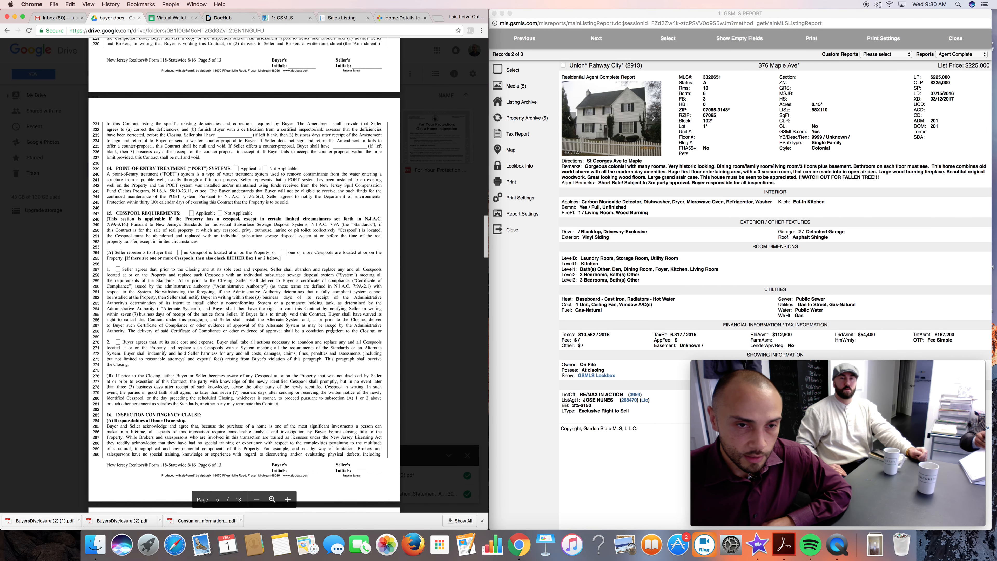
{"action": "scroll", "coordinate": [333, 329], "scroll_direction": "down", "scroll_amount": 8}
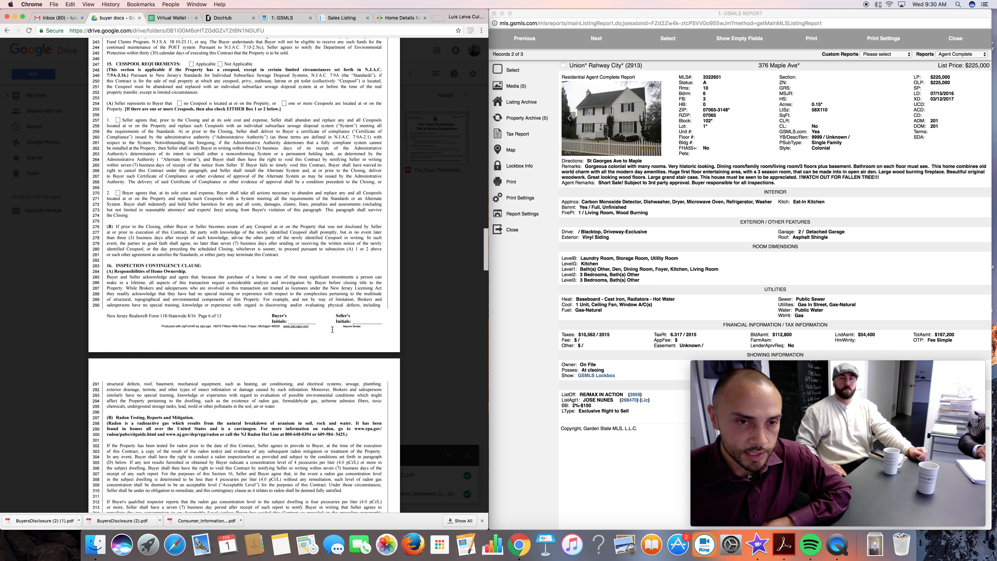
{"action": "scroll", "coordinate": [332, 329], "scroll_direction": "down", "scroll_amount": 5}
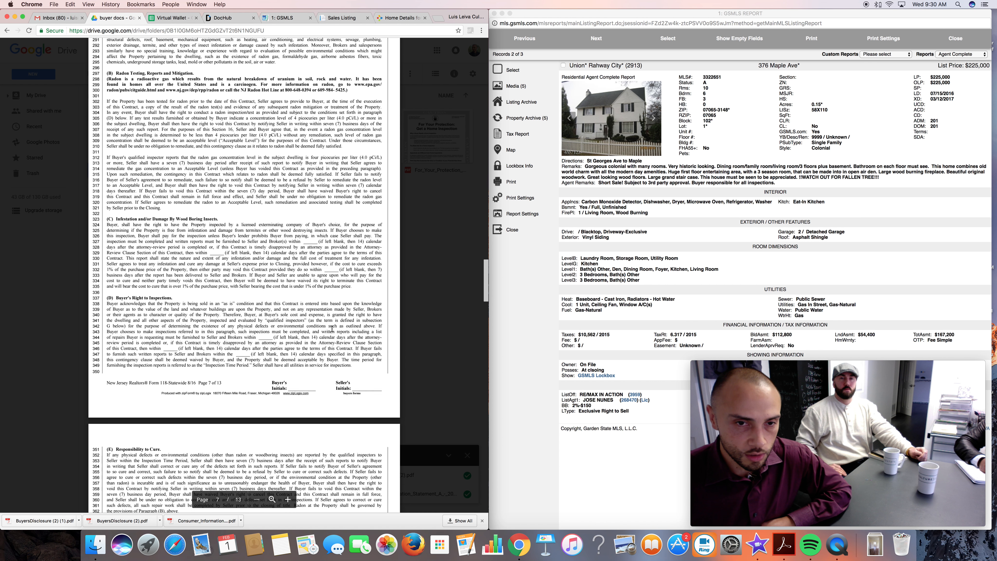
{"action": "scroll", "coordinate": [333, 326], "scroll_direction": "down", "scroll_amount": 6}
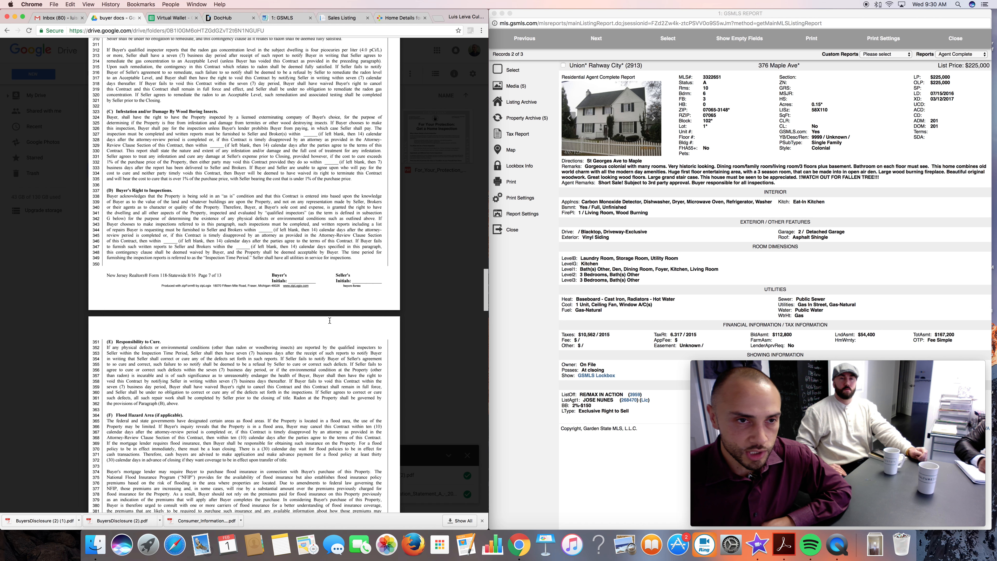
{"action": "scroll", "coordinate": [329, 320], "scroll_direction": "down", "scroll_amount": 13}
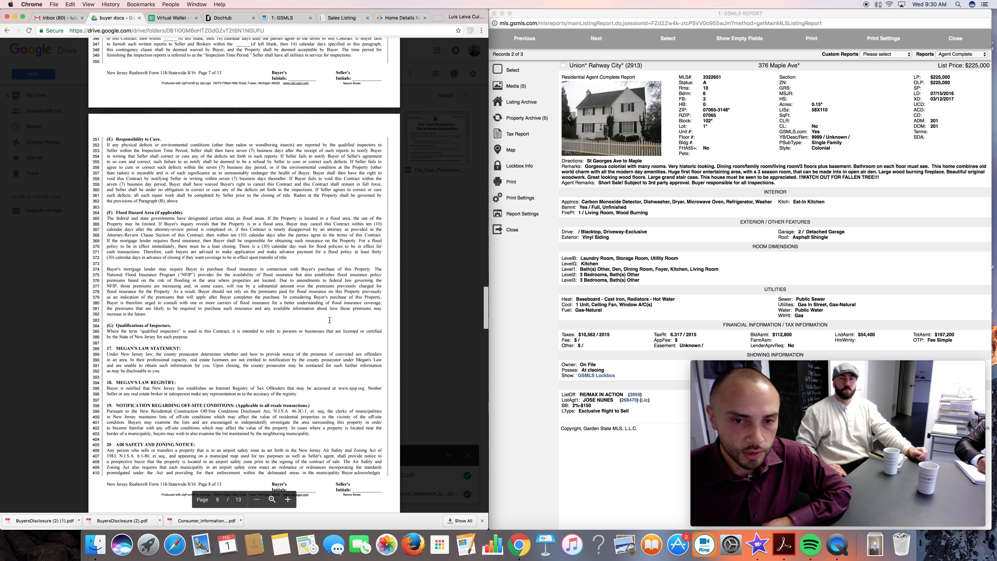
{"action": "scroll", "coordinate": [330, 320], "scroll_direction": "down", "scroll_amount": 10}
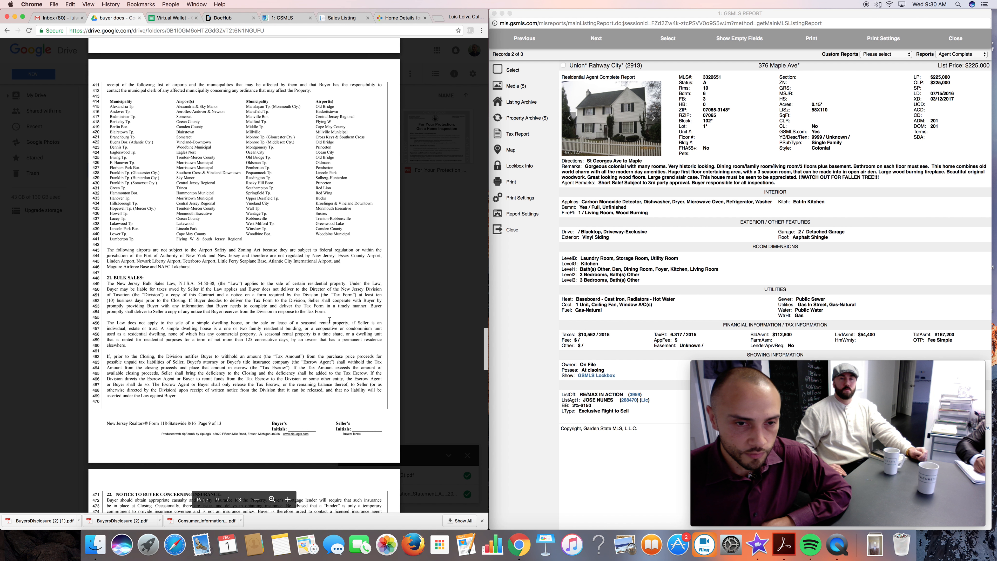
{"action": "left_click", "coordinate": [407, 272]}
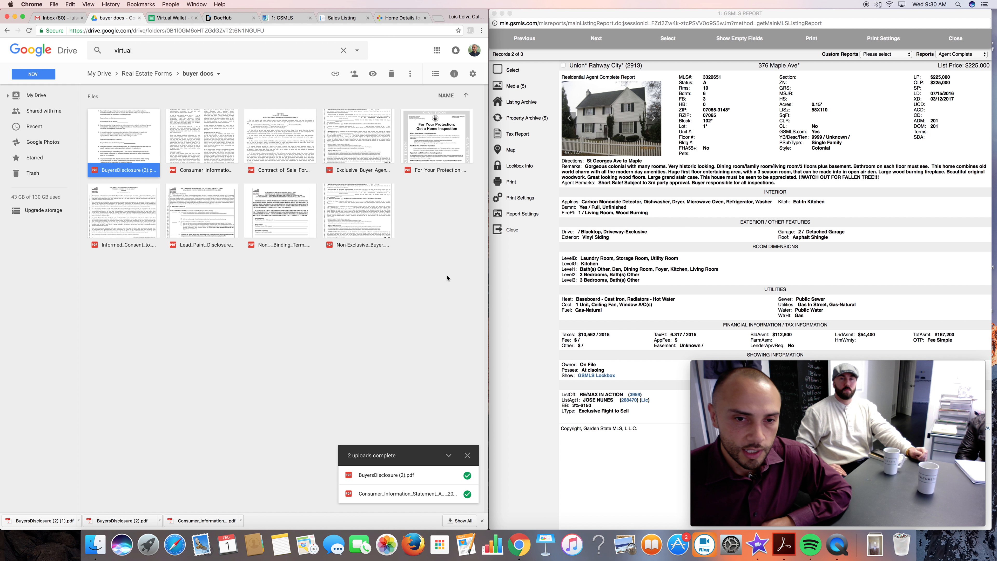
Open the Exclusive Buyer Agency Agreement PDF and examine its terms, brokerage fee, dual agency clause and signature lines.
{"action": "double_click", "coordinate": [362, 145]}
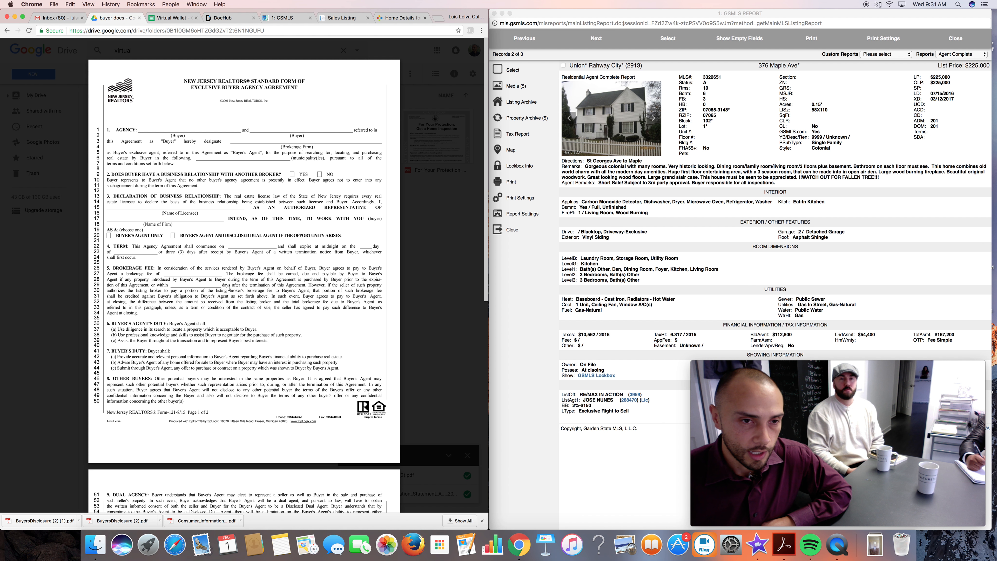
{"action": "scroll", "coordinate": [238, 287], "scroll_direction": "down", "scroll_amount": 1}
{"action": "scroll", "coordinate": [237, 280], "scroll_direction": "down", "scroll_amount": 2}
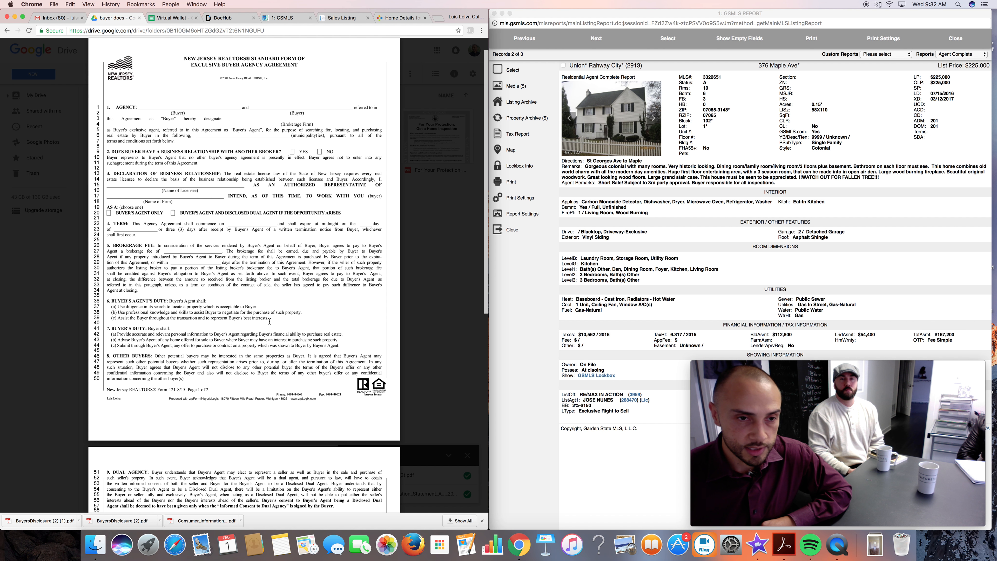
{"action": "scroll", "coordinate": [269, 322], "scroll_direction": "down", "scroll_amount": 5}
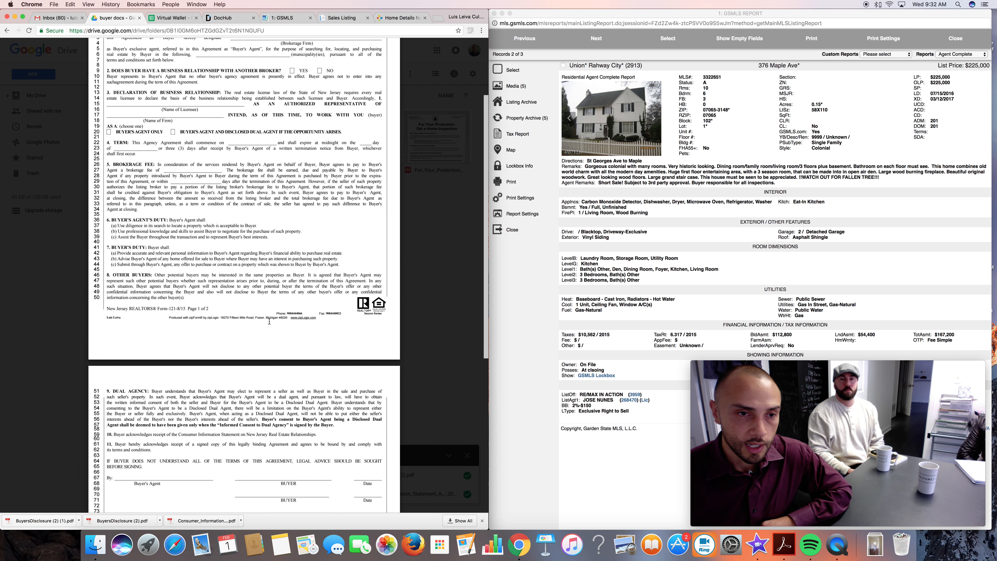
{"action": "scroll", "coordinate": [270, 322], "scroll_direction": "down", "scroll_amount": 3}
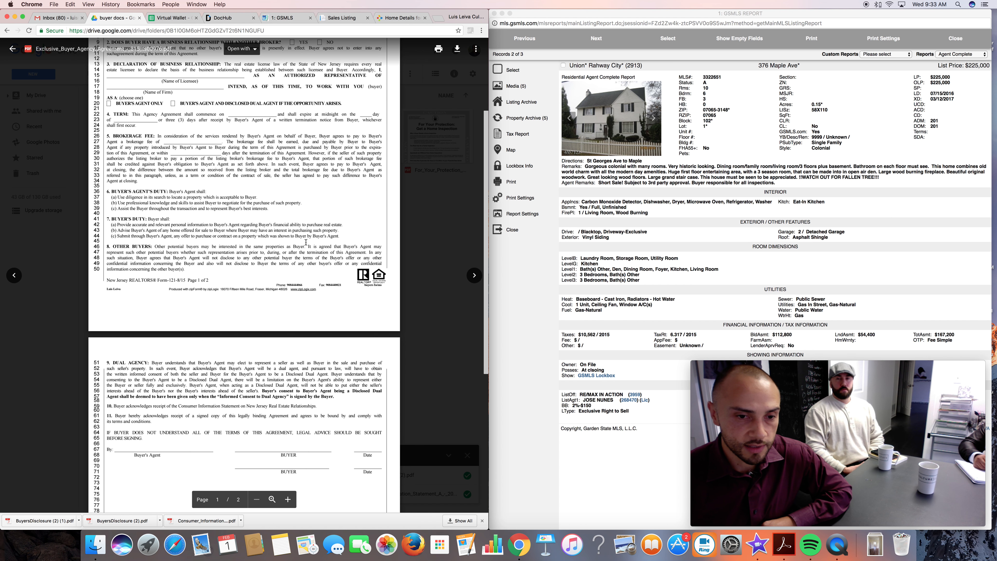
{"action": "scroll", "coordinate": [196, 399], "scroll_direction": "down", "scroll_amount": 2}
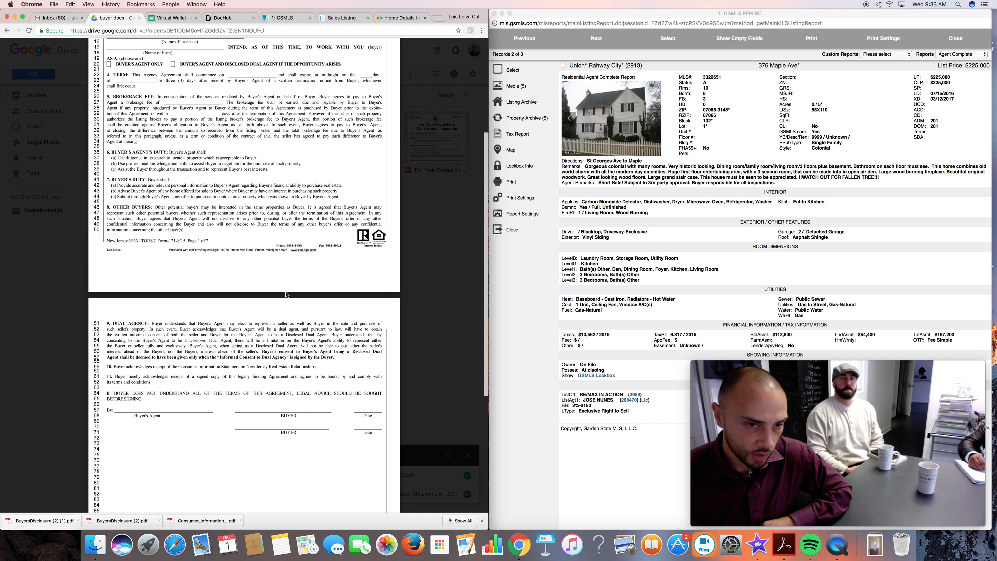
{"action": "scroll", "coordinate": [286, 299], "scroll_direction": "up", "scroll_amount": 1}
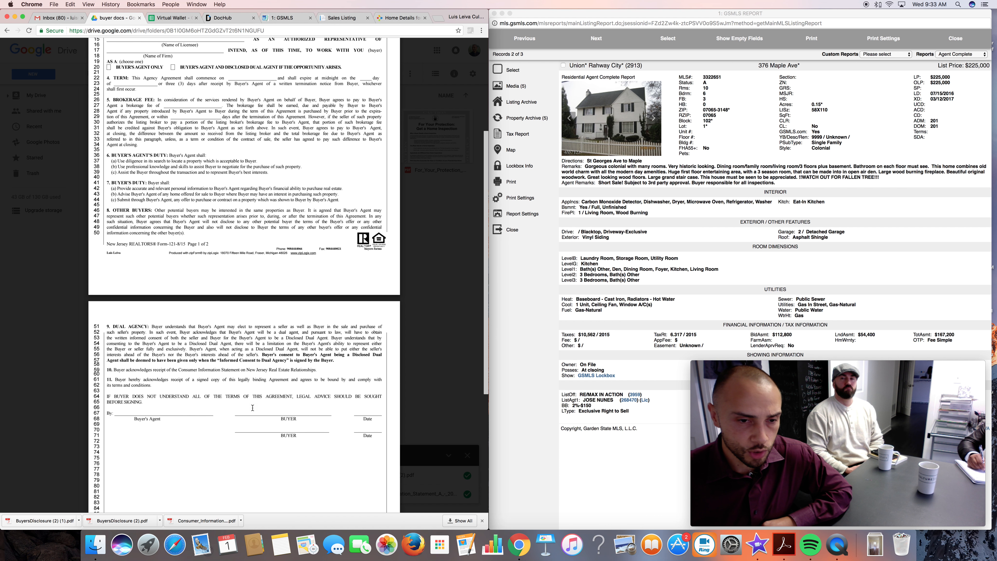
{"action": "scroll", "coordinate": [275, 323], "scroll_direction": "up", "scroll_amount": 5}
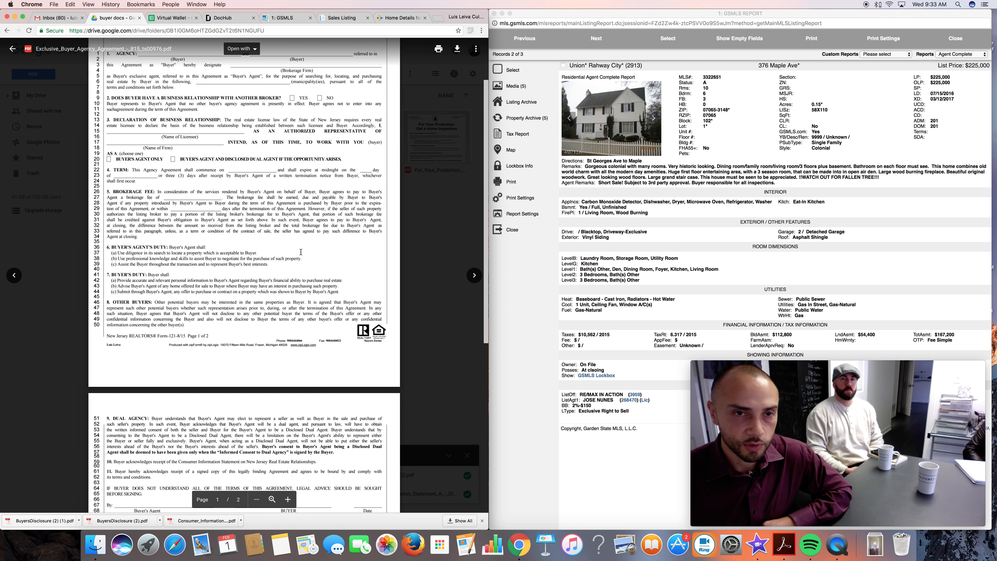
Review the Home Inspection notice, Informed Consent to Dual Agency, Lead Paint Disclosure, Non-Binding Term Sheet and Non-Exclusive Buyer Agency Agreement, and close the preview.
{"action": "left_click", "coordinate": [475, 275]}
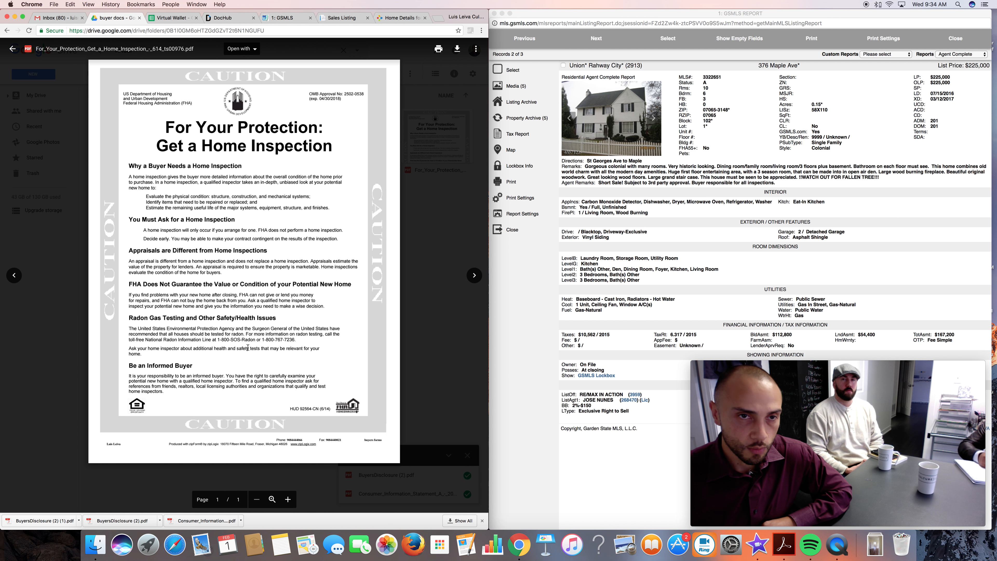
{"action": "left_click", "coordinate": [475, 276]}
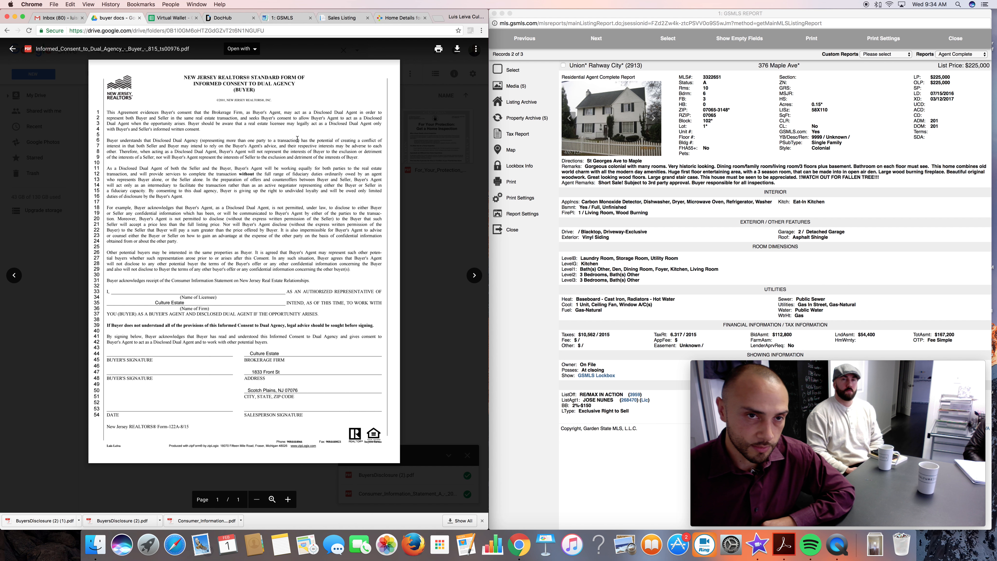
{"action": "left_click", "coordinate": [475, 275]}
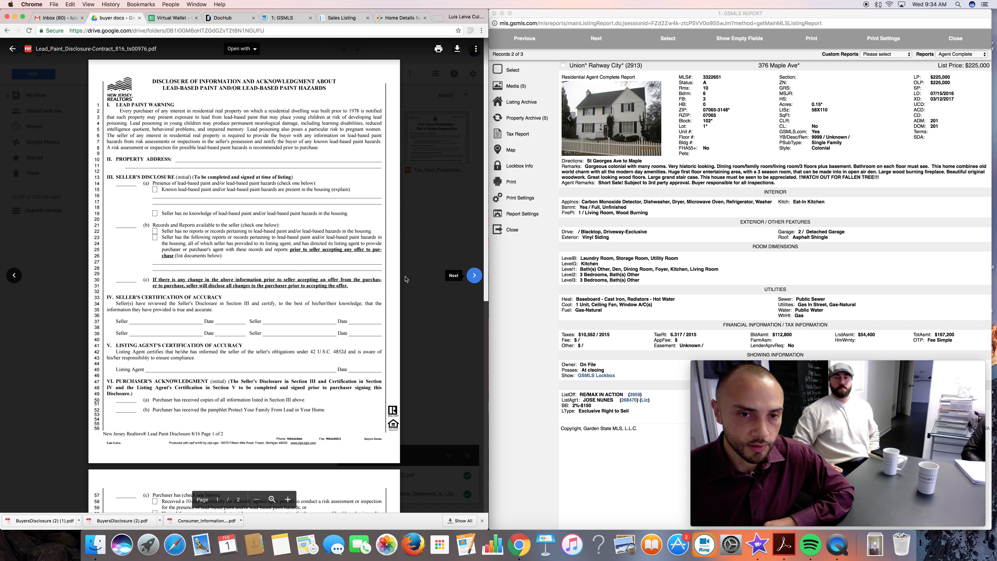
{"action": "left_click", "coordinate": [475, 276]}
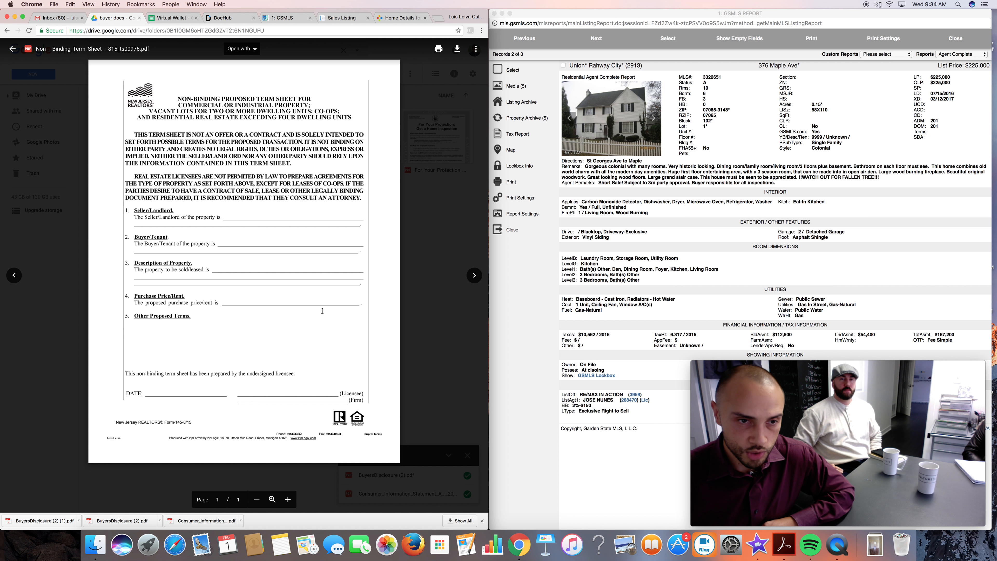
{"action": "left_click", "coordinate": [474, 276]}
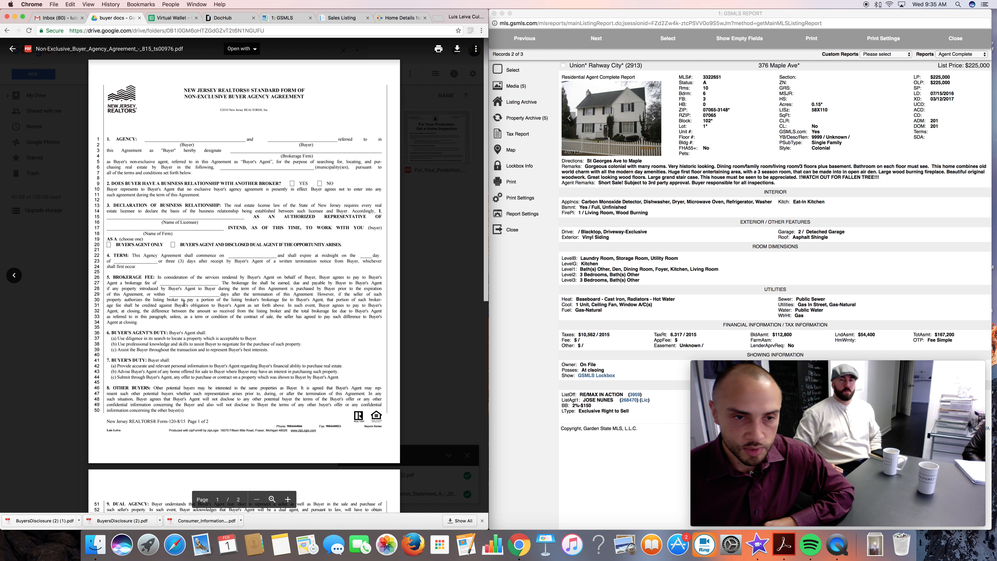
{"action": "left_click", "coordinate": [428, 255]}
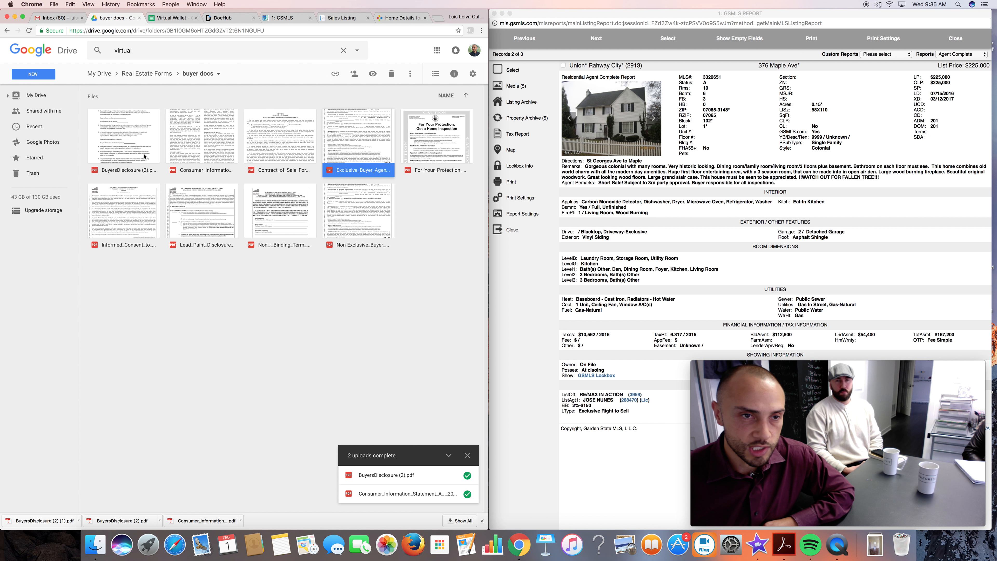
Download the Consumer Information Statement, Contract of Sale, Exclusive Buyer Agency Agreement and For Your Protection Home Inspection PDFs from the buyer docs folder.
{"action": "double_click", "coordinate": [204, 128]}
{"action": "left_click", "coordinate": [457, 49]}
{"action": "left_click", "coordinate": [473, 270]}
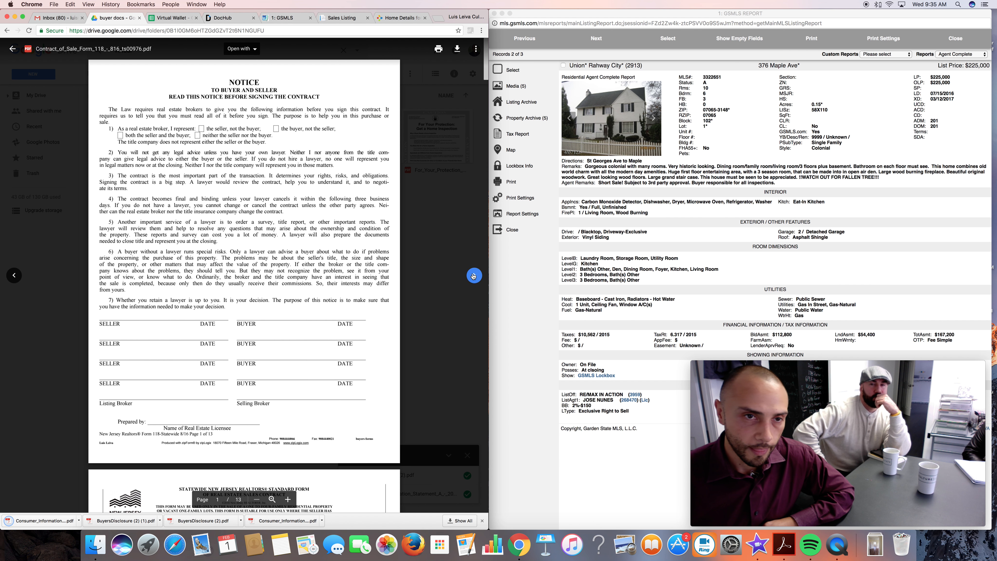
{"action": "left_click", "coordinate": [457, 49]}
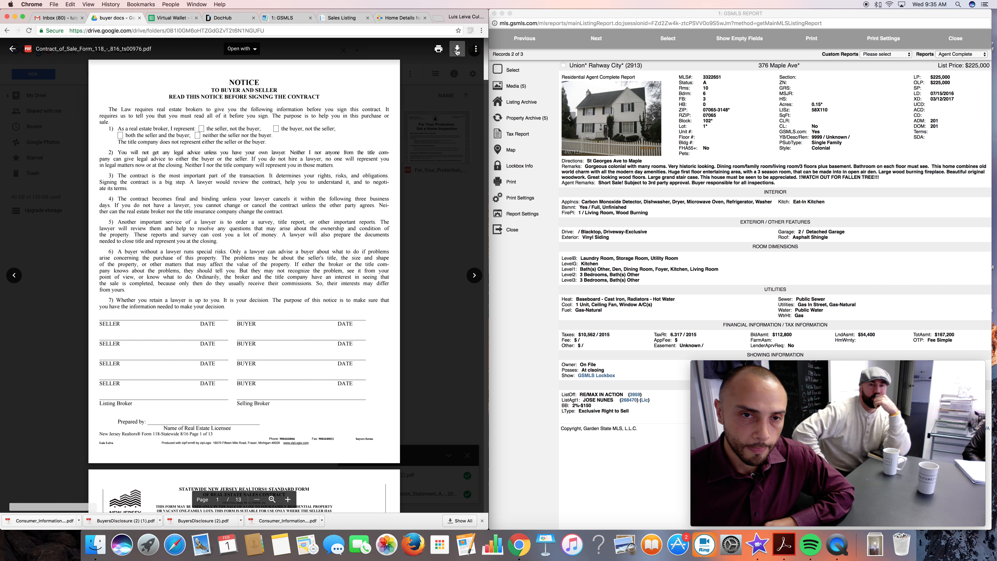
{"action": "left_click", "coordinate": [479, 275]}
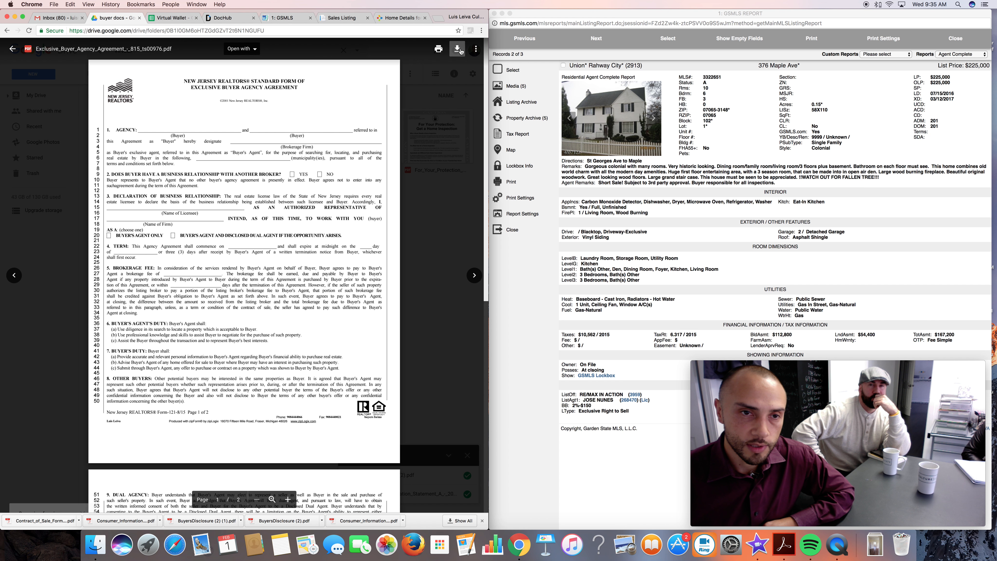
{"action": "left_click", "coordinate": [475, 276]}
{"action": "left_click", "coordinate": [456, 49]}
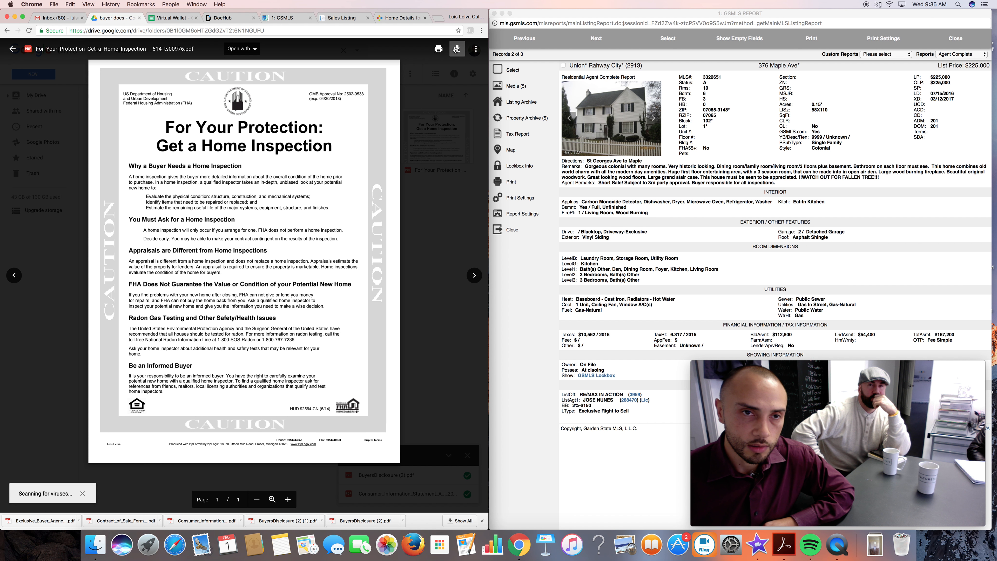
Look through the remaining forms from the Informed Consent to Dual Agency to the last one, and return to the buyer docs folder.
{"action": "left_click", "coordinate": [477, 277]}
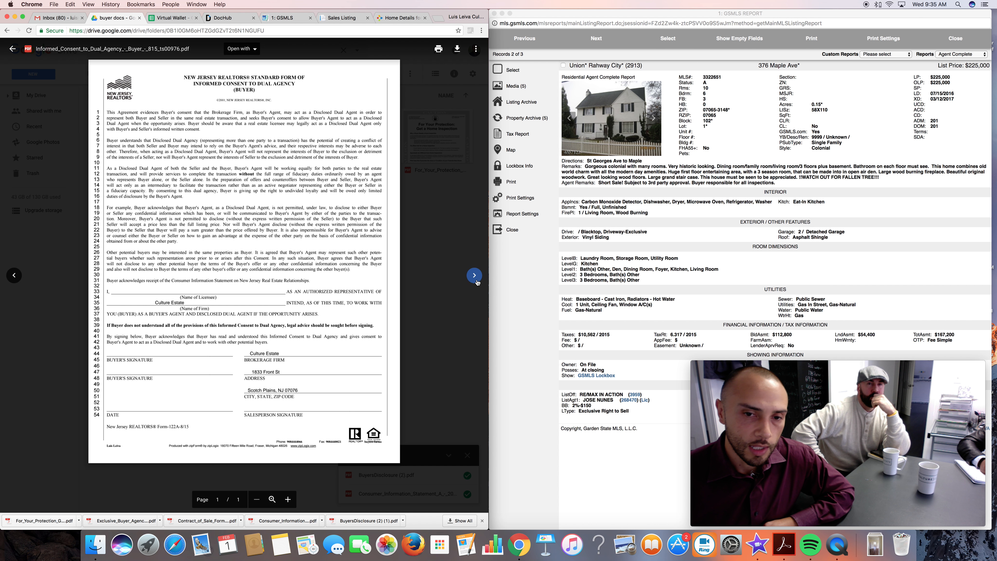
{"action": "left_click", "coordinate": [474, 275]}
{"action": "left_click", "coordinate": [474, 276]}
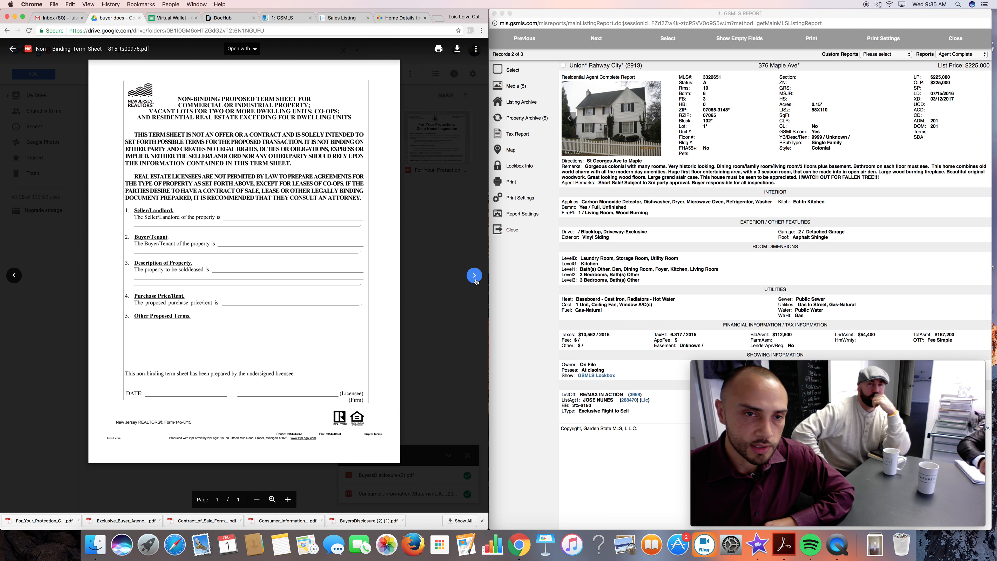
{"action": "left_click", "coordinate": [474, 276]}
{"action": "left_click", "coordinate": [454, 266]}
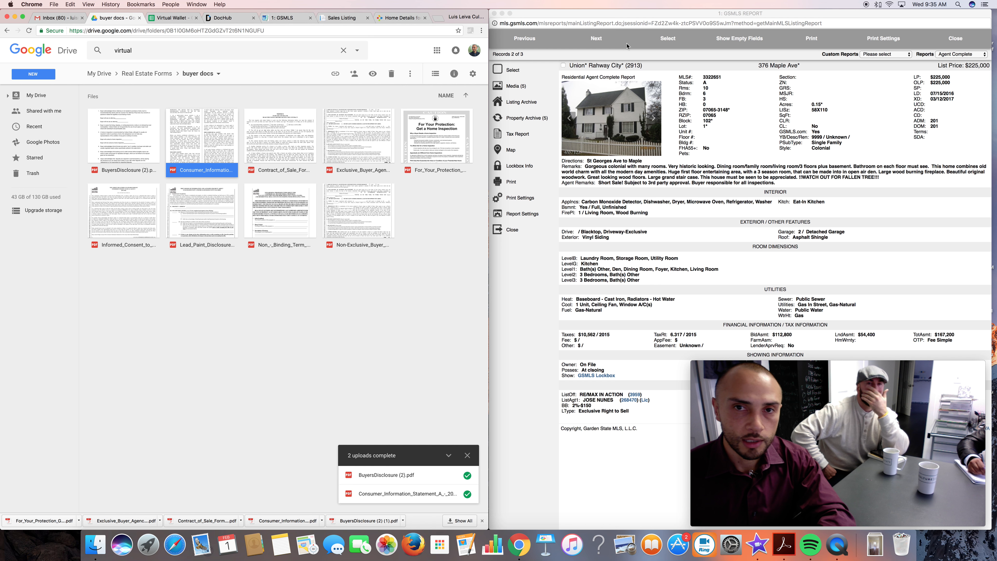
Open the PDF Mergy web app at pdfmerge.w69b.com in a new browser tab.
{"action": "left_click", "coordinate": [438, 18]}
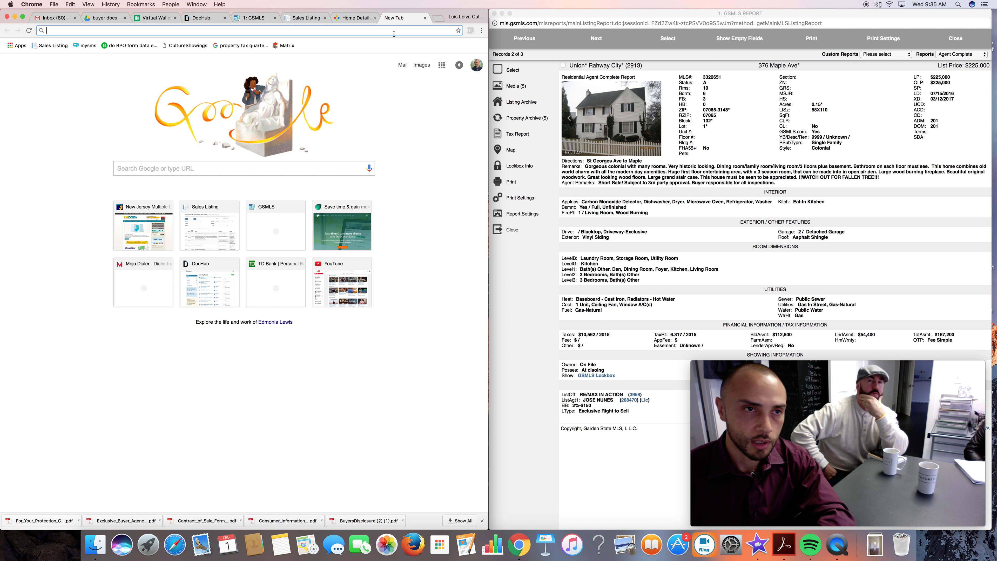
{"action": "type", "text": "pg"}
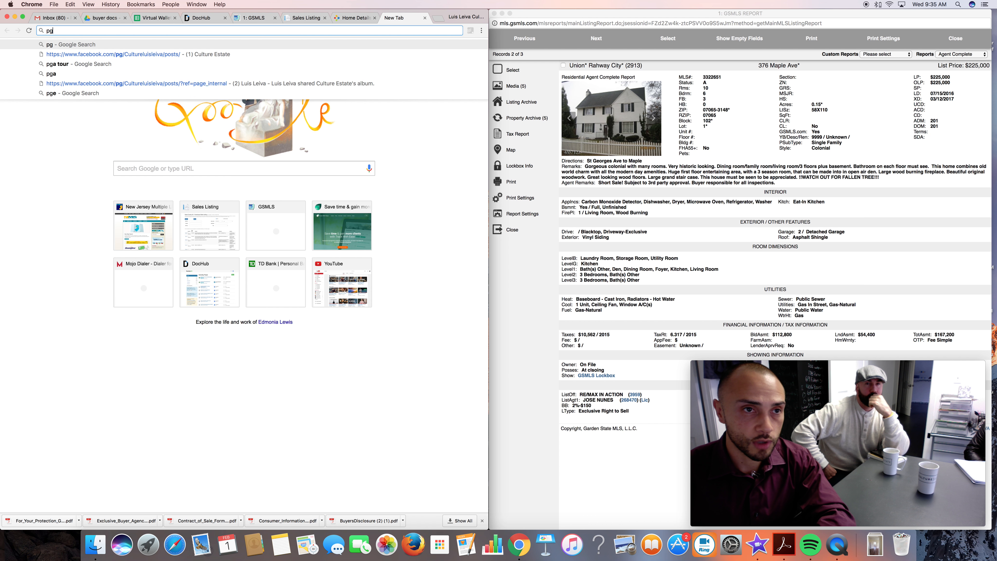
{"action": "key", "text": "BackSpace"}
{"action": "type", "text": "dfmerge.w69b.com"}
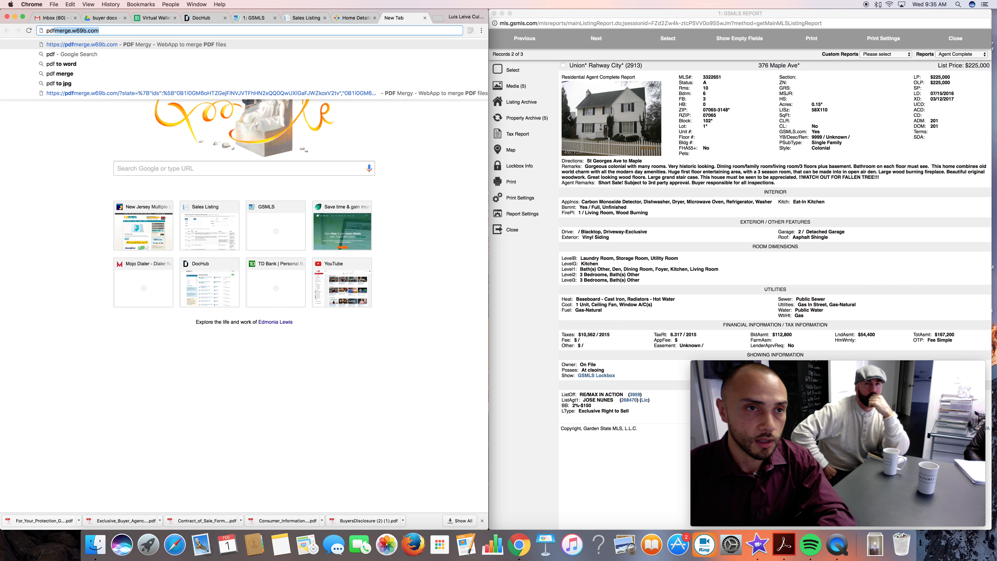
{"action": "key", "text": "Return"}
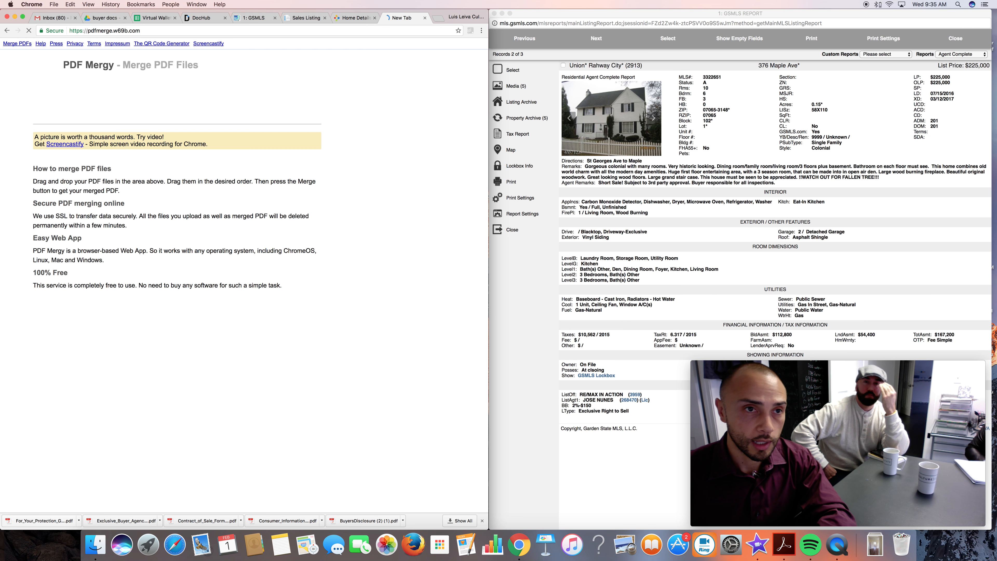
Add the downloaded Home Inspection, Exclusive Buyer Agency, Contract of Sale, Consumer Information Statement and BuyersDisclosure PDFs to the merge list, in that order.
{"action": "left_click_drag", "start_coordinate": [36, 522], "coordinate": [135, 155]}
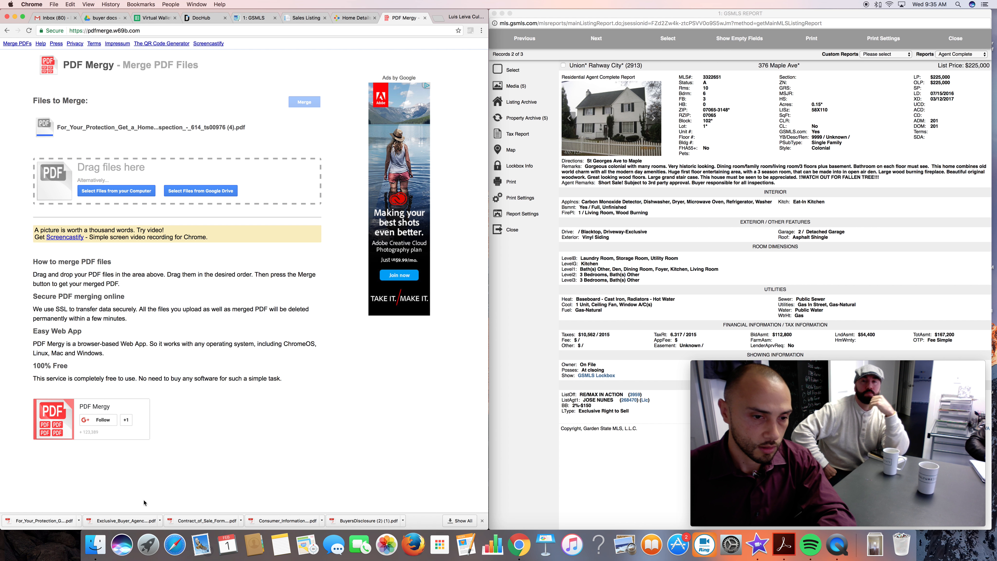
{"action": "left_click_drag", "start_coordinate": [118, 521], "coordinate": [93, 184]}
{"action": "left_click_drag", "start_coordinate": [205, 523], "coordinate": [194, 244]}
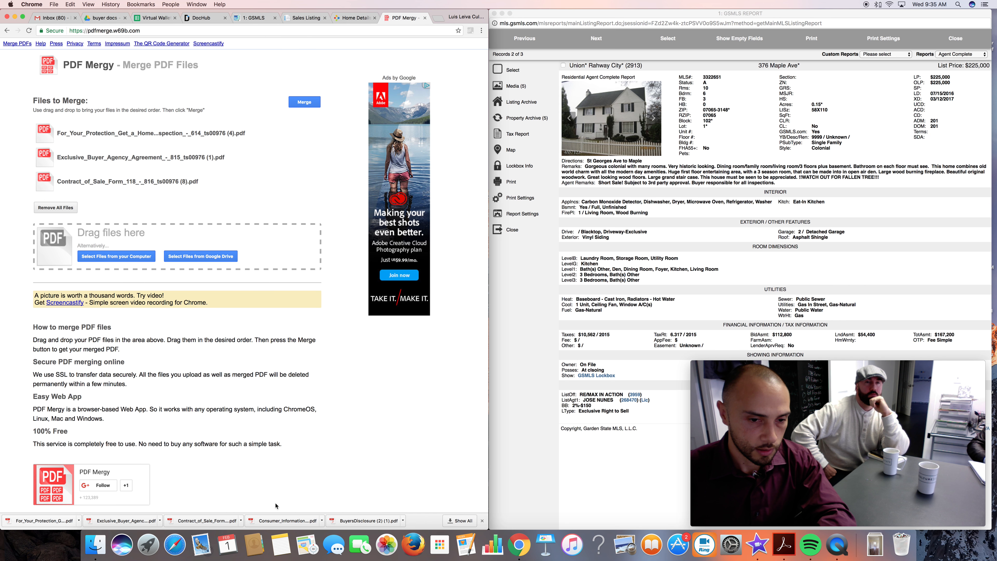
{"action": "left_click_drag", "start_coordinate": [274, 521], "coordinate": [212, 247]}
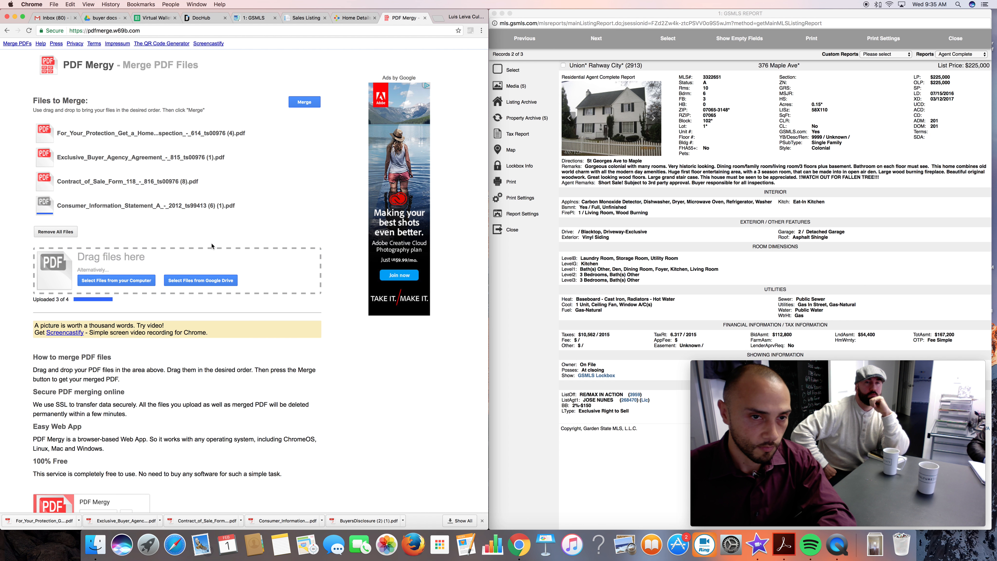
{"action": "left_click_drag", "start_coordinate": [363, 524], "coordinate": [235, 283]}
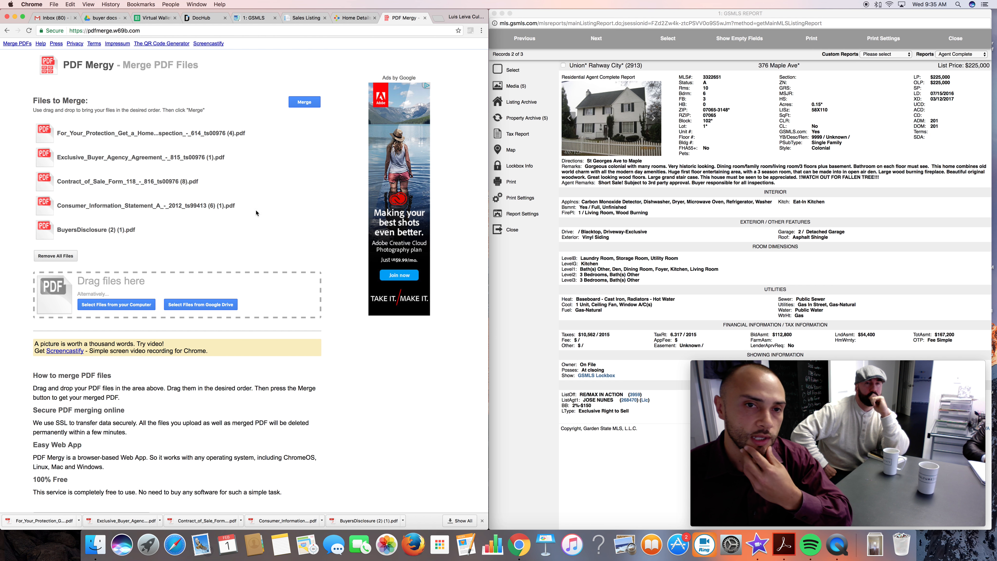
Merge the listed PDFs and save the combined file to the computer as 376 maple.
{"action": "left_click", "coordinate": [299, 103]}
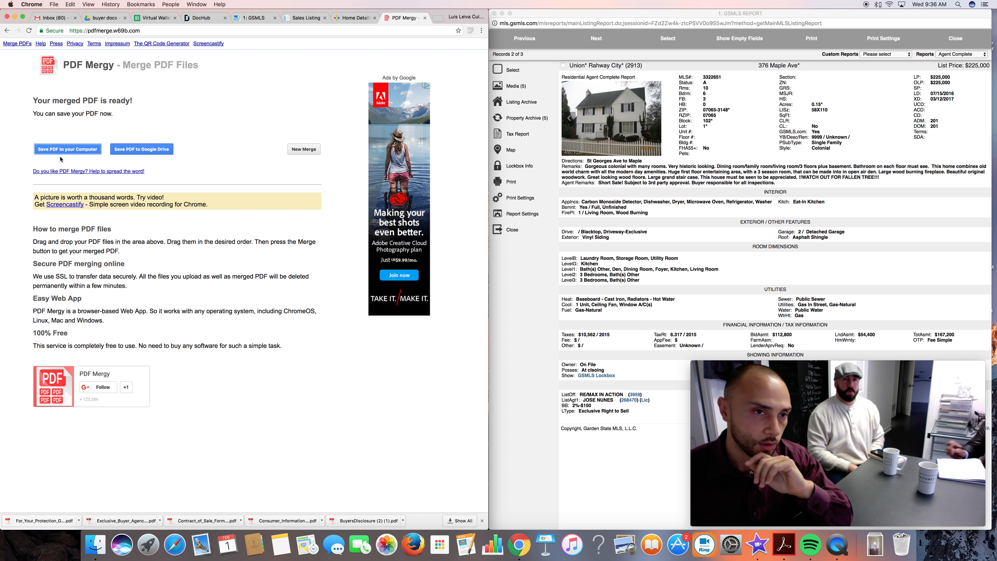
{"action": "left_click", "coordinate": [63, 150]}
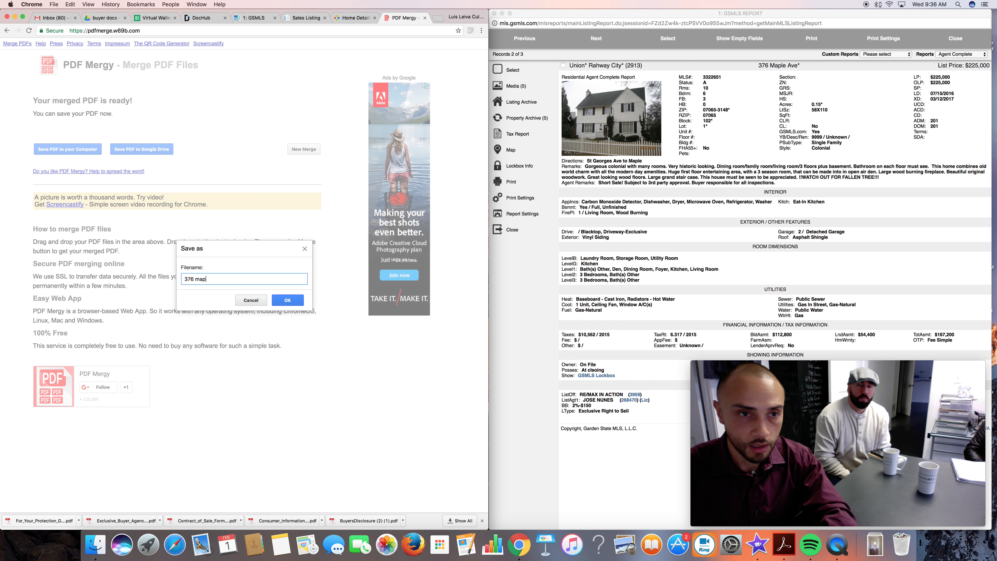
{"action": "left_click", "coordinate": [288, 300]}
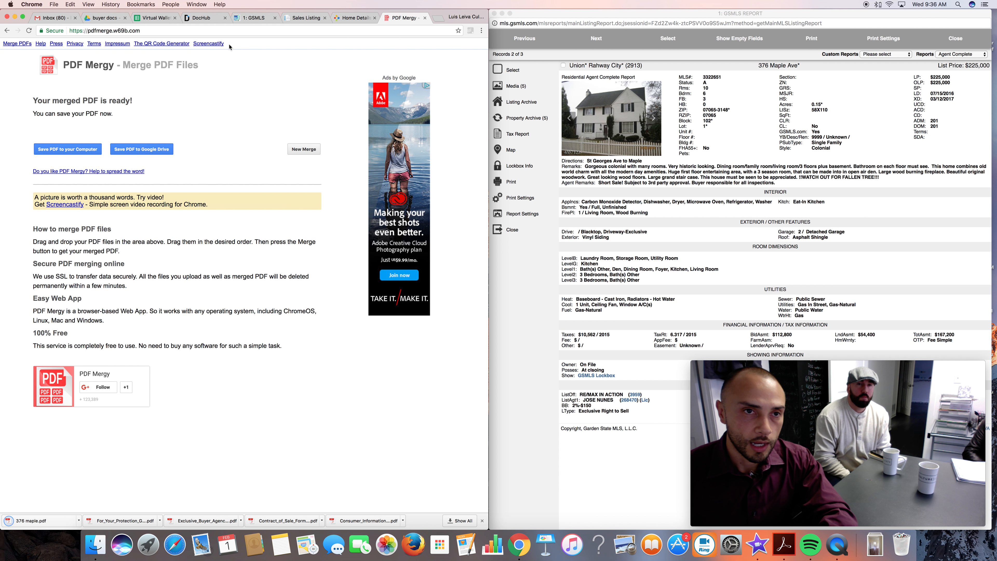
Switch to DocHub and import the downloaded 376 maple.pdf as a new document.
{"action": "left_click", "coordinate": [199, 22]}
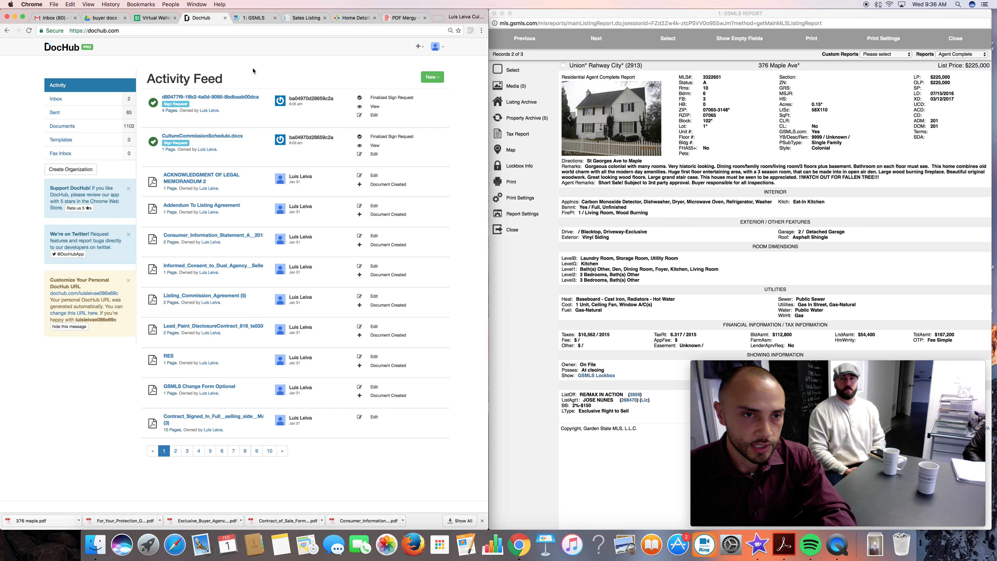
{"action": "left_click", "coordinate": [437, 75]}
{"action": "left_click", "coordinate": [412, 102]}
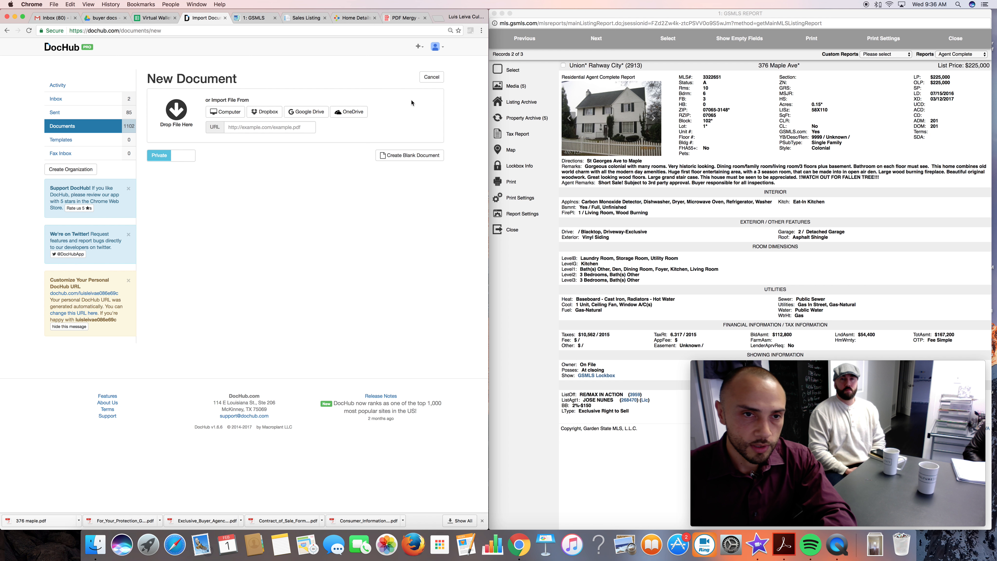
{"action": "left_click_drag", "start_coordinate": [54, 523], "coordinate": [215, 192]}
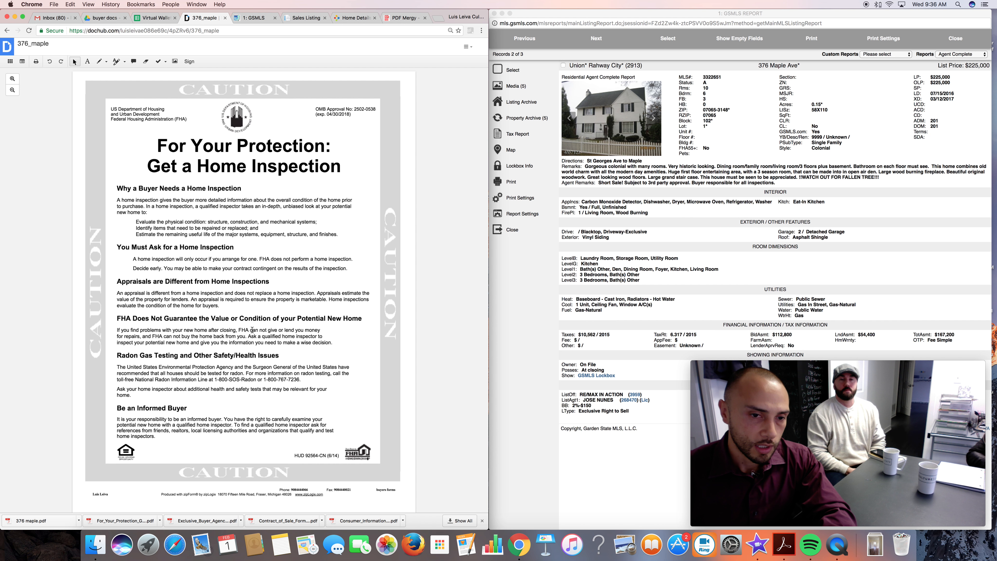
Examine the Exclusive Buyer Agency Agreement inside the merged document, from its agency and term clauses to the other buyers clause.
{"action": "scroll", "coordinate": [253, 330], "scroll_direction": "down", "scroll_amount": 10}
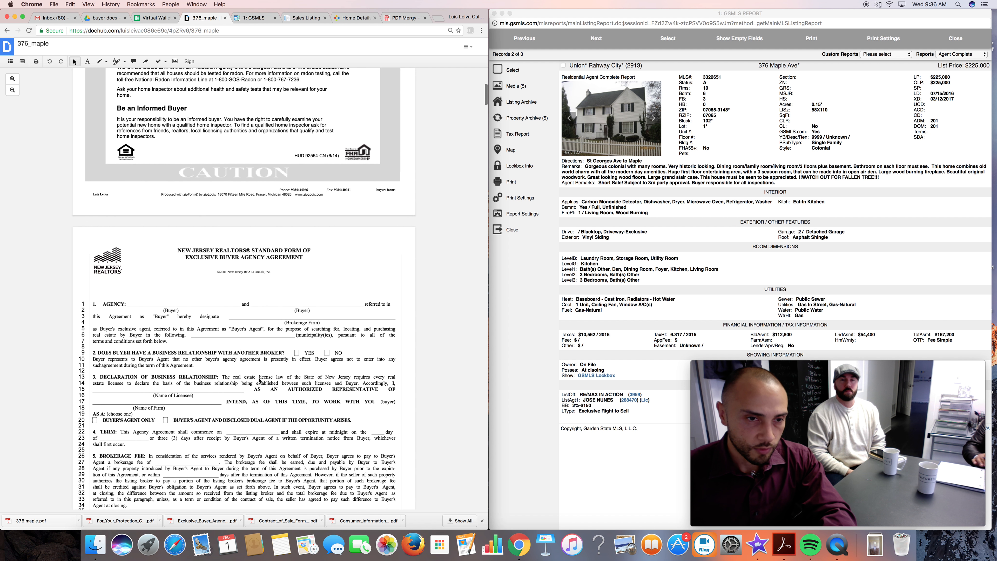
{"action": "scroll", "coordinate": [259, 381], "scroll_direction": "down", "scroll_amount": 2}
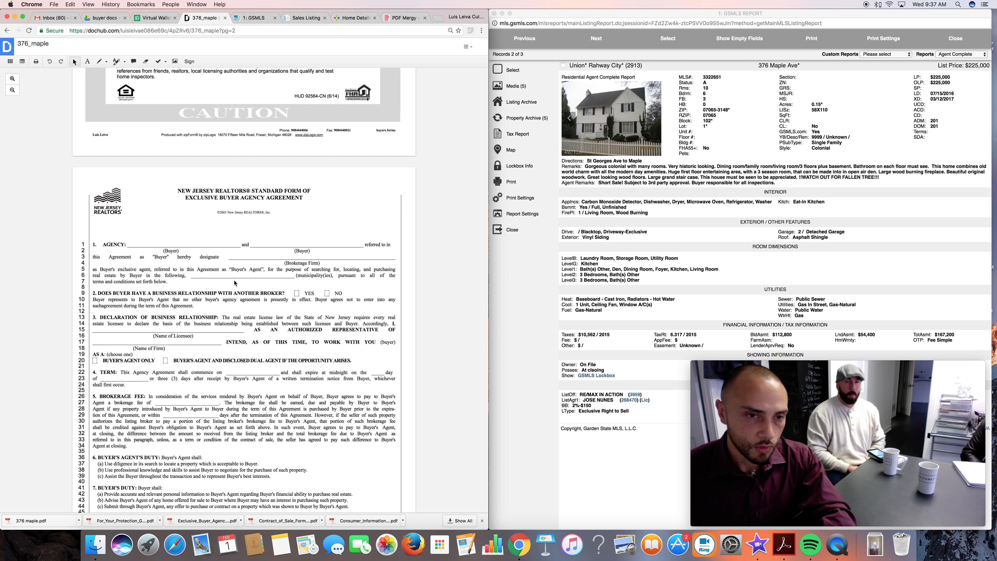
{"action": "scroll", "coordinate": [234, 283], "scroll_direction": "down", "scroll_amount": 1}
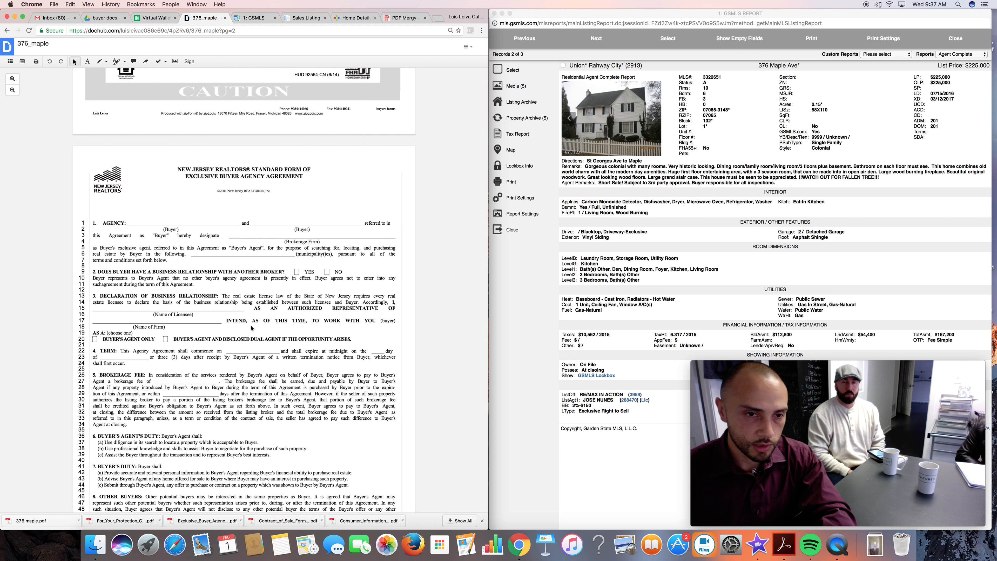
{"action": "scroll", "coordinate": [254, 338], "scroll_direction": "down", "scroll_amount": 2}
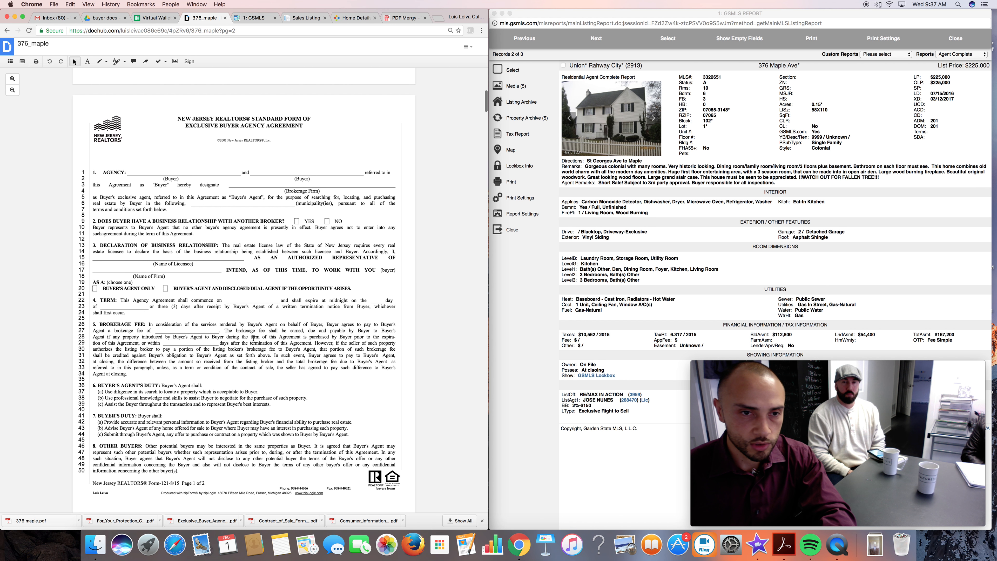
{"action": "scroll", "coordinate": [254, 338], "scroll_direction": "down", "scroll_amount": 3}
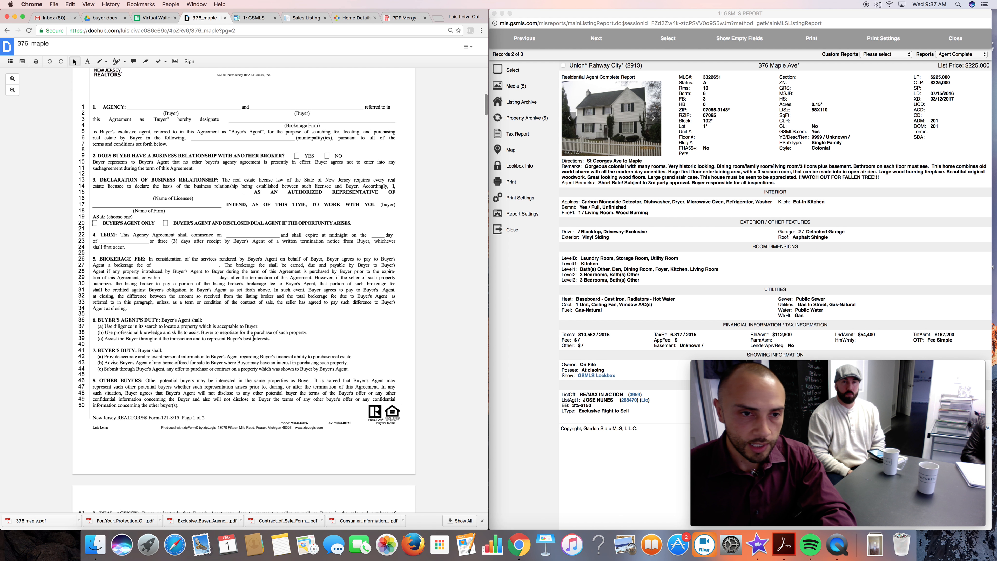
{"action": "scroll", "coordinate": [253, 338], "scroll_direction": "up", "scroll_amount": 3}
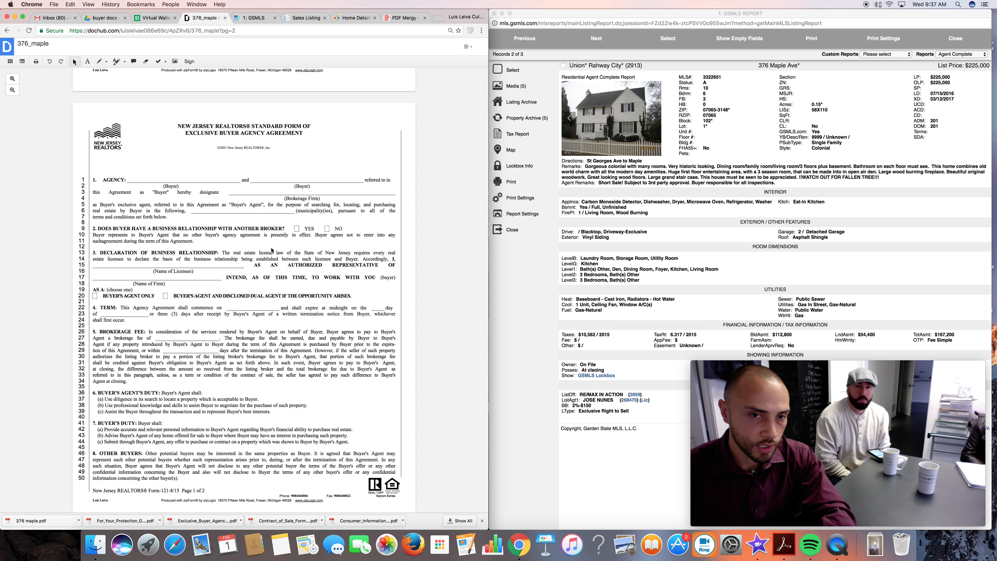
{"action": "scroll", "coordinate": [274, 289], "scroll_direction": "down", "scroll_amount": 2}
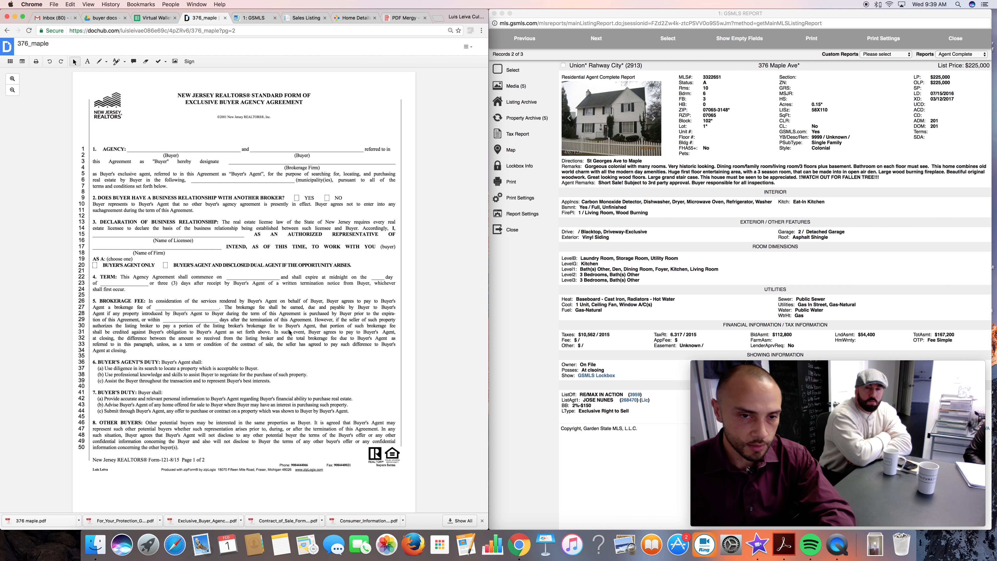
{"action": "scroll", "coordinate": [236, 342], "scroll_direction": "down", "scroll_amount": 2}
{"action": "scroll", "coordinate": [240, 346], "scroll_direction": "down", "scroll_amount": 1}
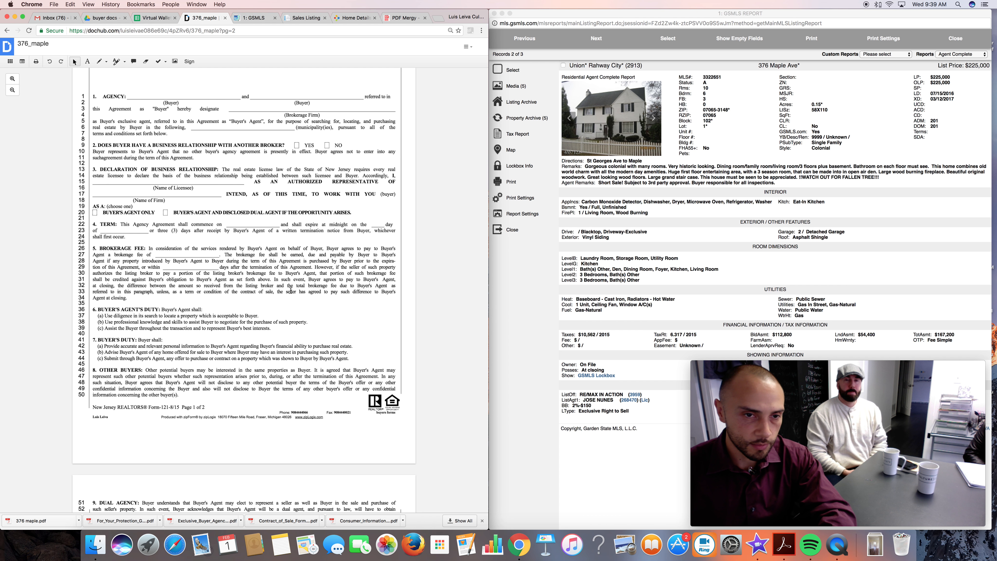
On the Notice to Buyer and Seller page, mark the box for the broker representing the buyer, not the seller, with an X.
{"action": "scroll", "coordinate": [241, 320], "scroll_direction": "down", "scroll_amount": 1}
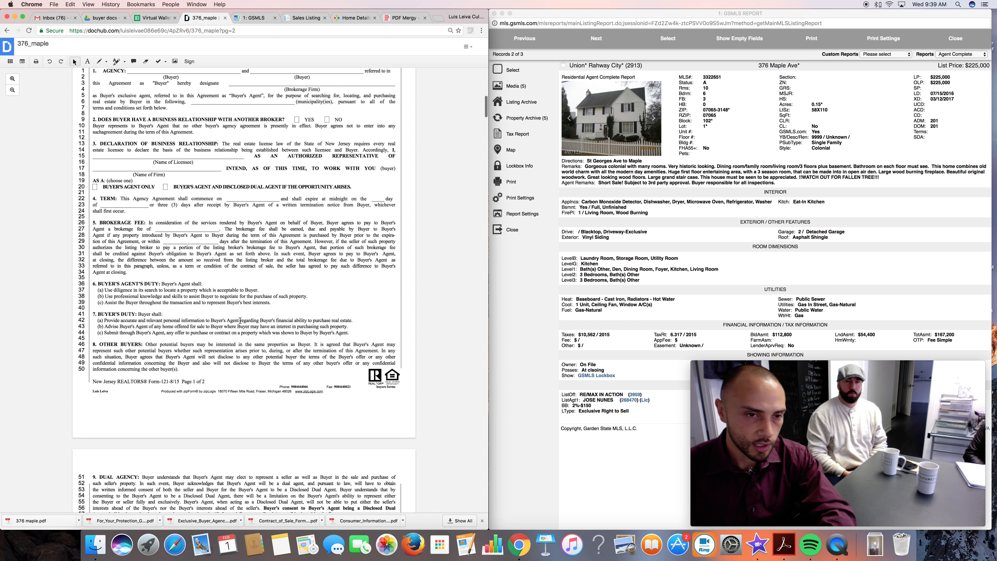
{"action": "scroll", "coordinate": [240, 320], "scroll_direction": "down", "scroll_amount": 3}
{"action": "scroll", "coordinate": [211, 399], "scroll_direction": "down", "scroll_amount": 3}
{"action": "scroll", "coordinate": [211, 400], "scroll_direction": "down", "scroll_amount": 2}
{"action": "scroll", "coordinate": [271, 401], "scroll_direction": "down", "scroll_amount": 10}
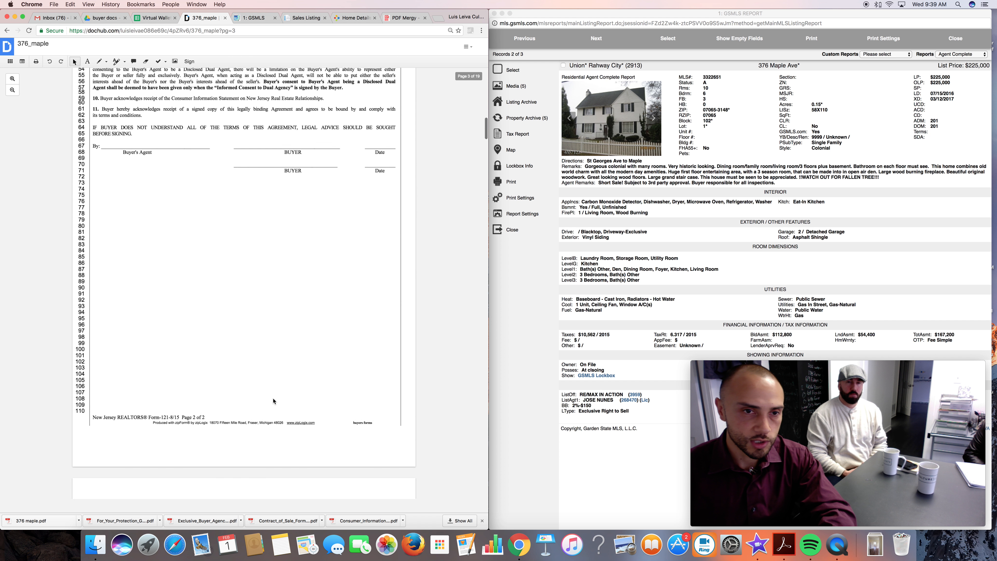
{"action": "scroll", "coordinate": [274, 401], "scroll_direction": "down", "scroll_amount": 13}
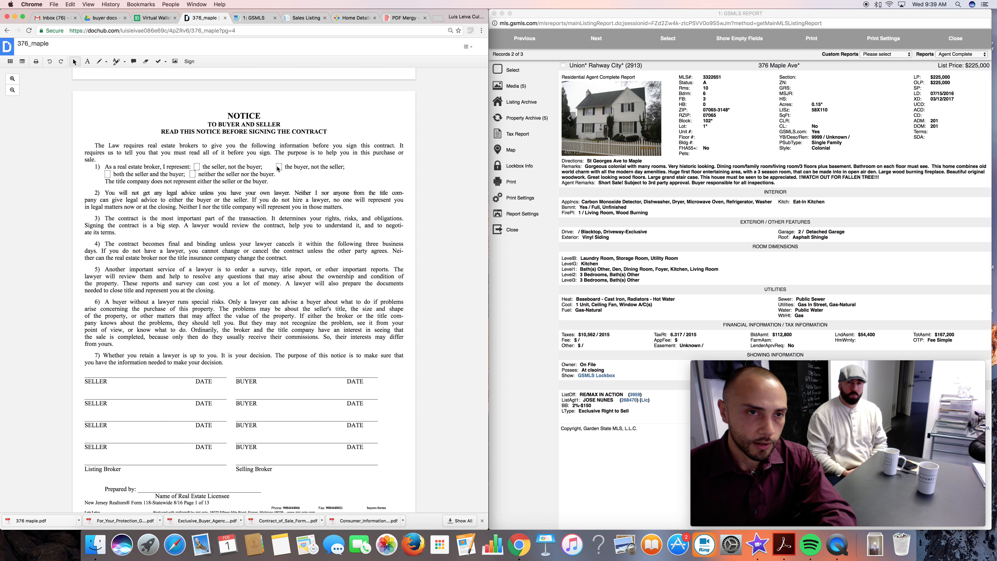
{"action": "left_click", "coordinate": [88, 61]}
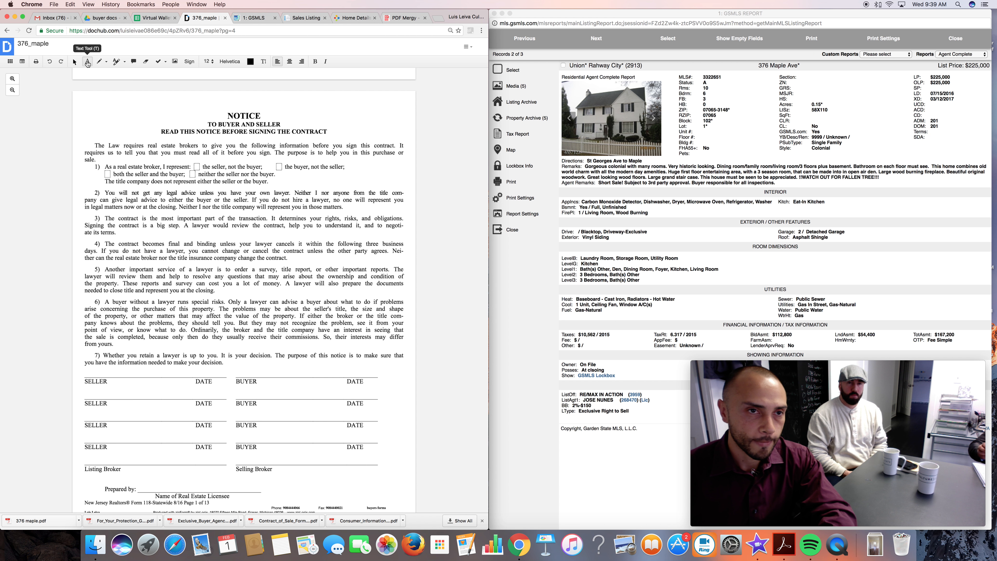
{"action": "left_click", "coordinate": [277, 167]}
{"action": "type", "text": "X"}
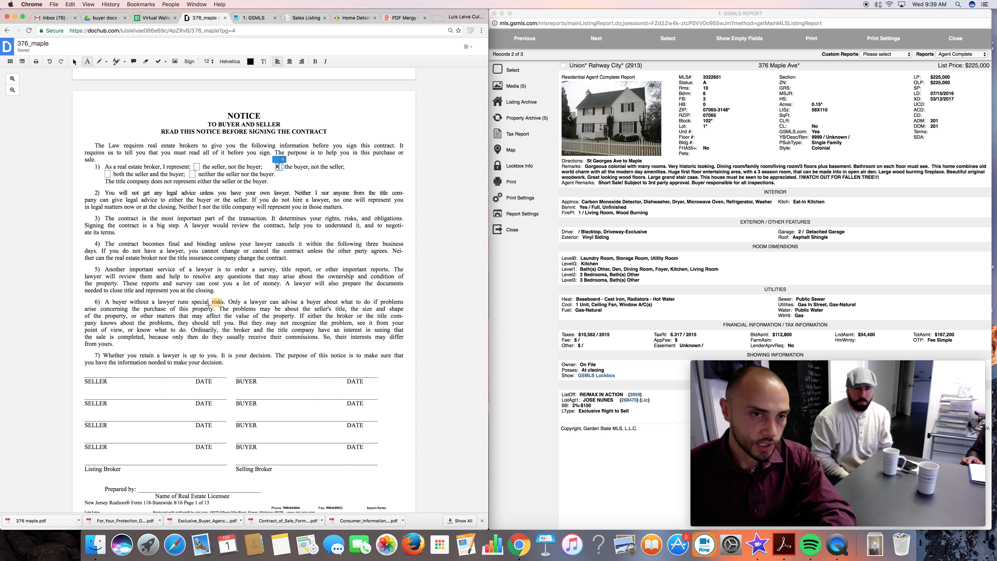
Enter the real estate licensee's name on the Prepared by line of the Notice page.
{"action": "scroll", "coordinate": [260, 315], "scroll_direction": "down", "scroll_amount": 1}
{"action": "scroll", "coordinate": [260, 317], "scroll_direction": "down", "scroll_amount": 3}
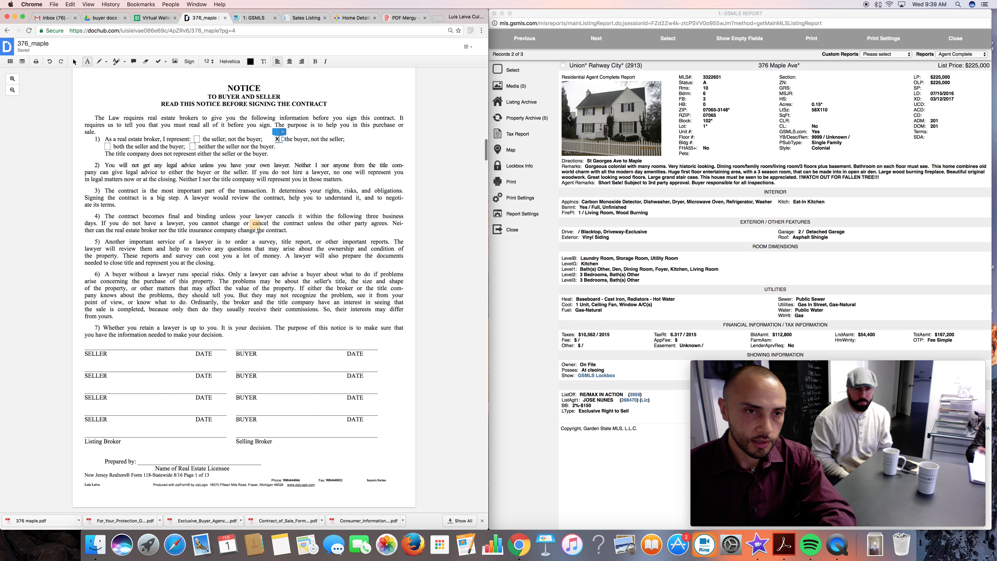
{"action": "scroll", "coordinate": [231, 293], "scroll_direction": "down", "scroll_amount": 20}
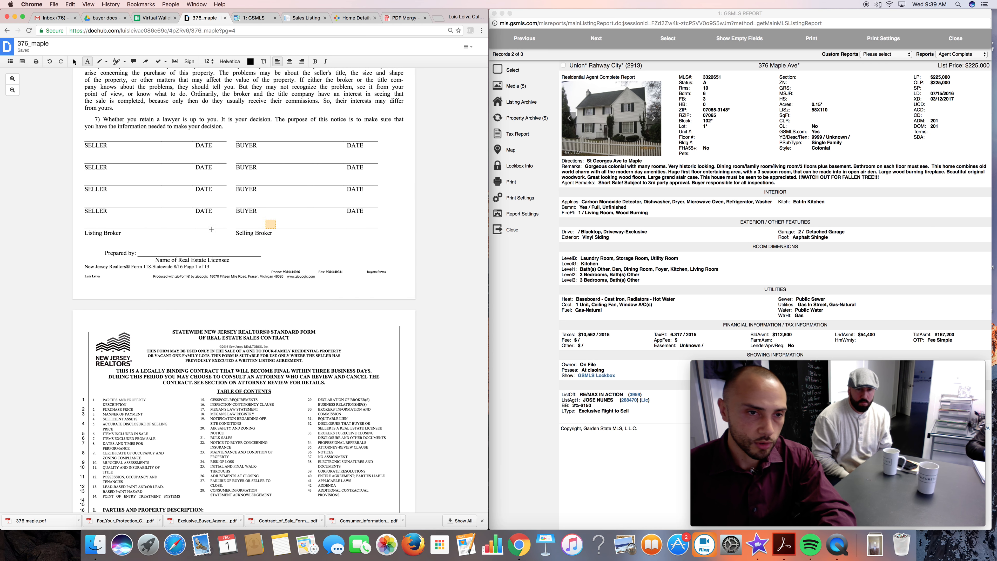
{"action": "scroll", "coordinate": [217, 317], "scroll_direction": "down", "scroll_amount": 20}
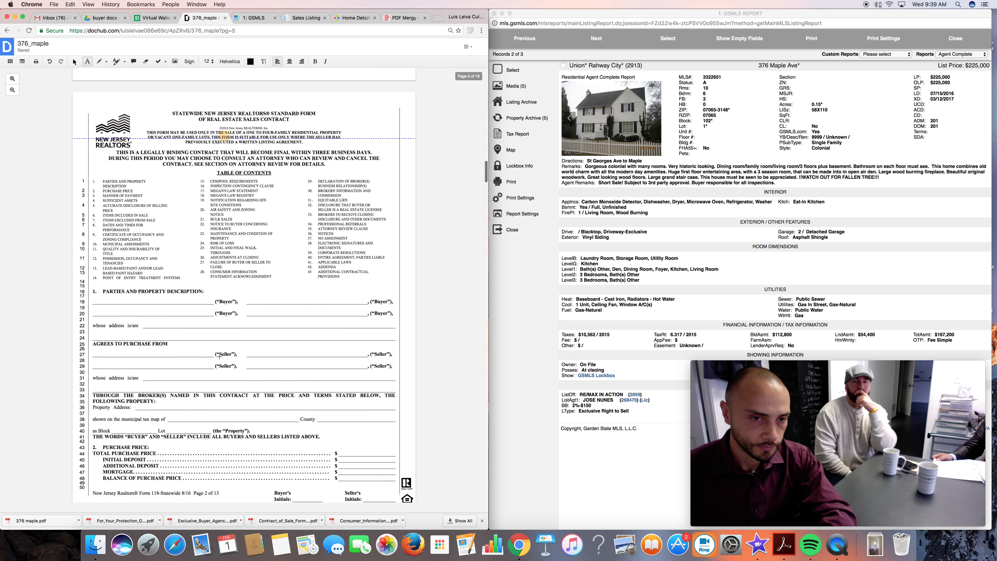
{"action": "scroll", "coordinate": [222, 192], "scroll_direction": "up", "scroll_amount": 5}
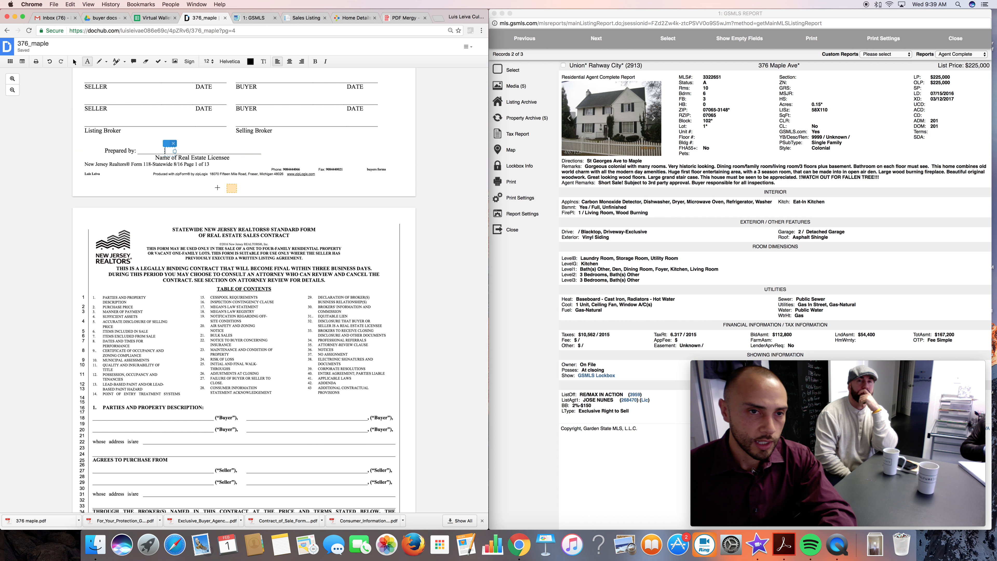
{"action": "scroll", "coordinate": [265, 393], "scroll_direction": "down", "scroll_amount": 9}
{"action": "scroll", "coordinate": [265, 393], "scroll_direction": "up", "scroll_amount": 15}
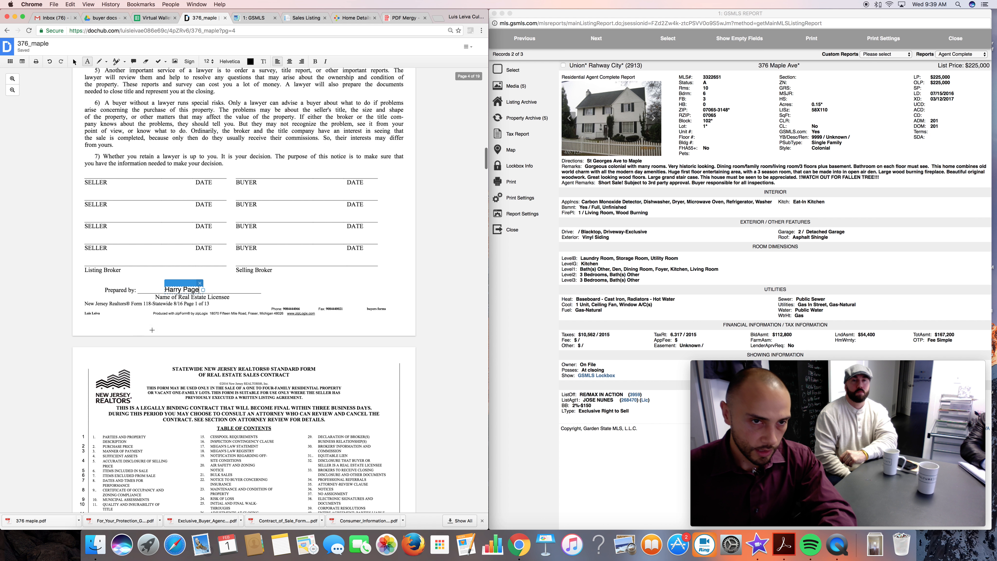
Enter the two buyers' full names in the first pair of Buyer blanks under Parties and Property Description.
{"action": "scroll", "coordinate": [242, 402], "scroll_direction": "down", "scroll_amount": 17}
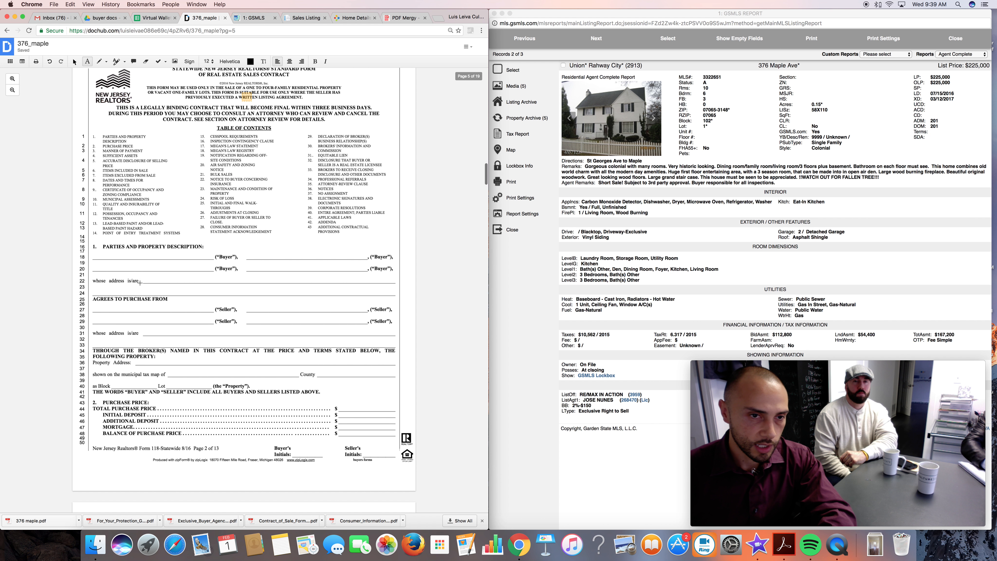
{"action": "left_click", "coordinate": [108, 258]}
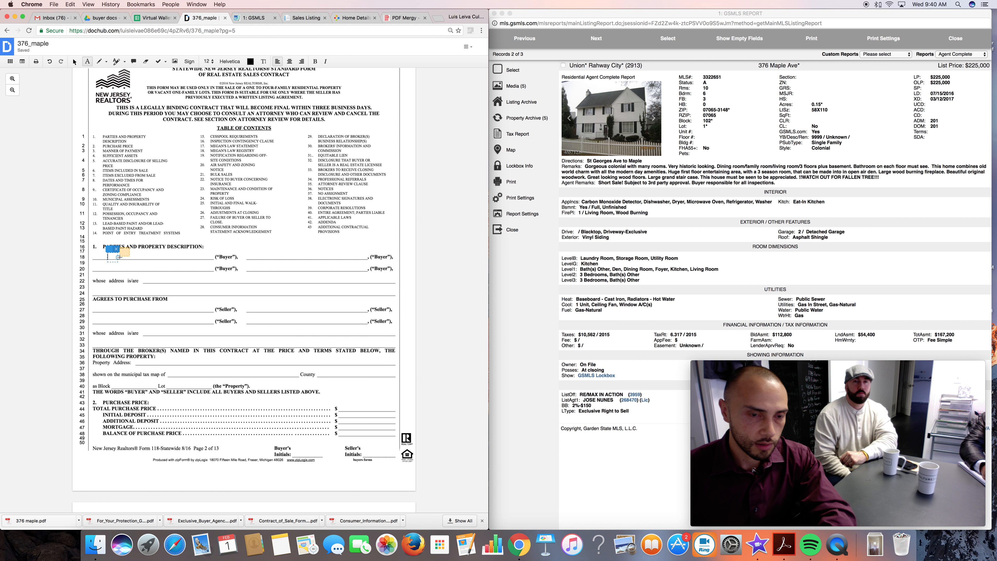
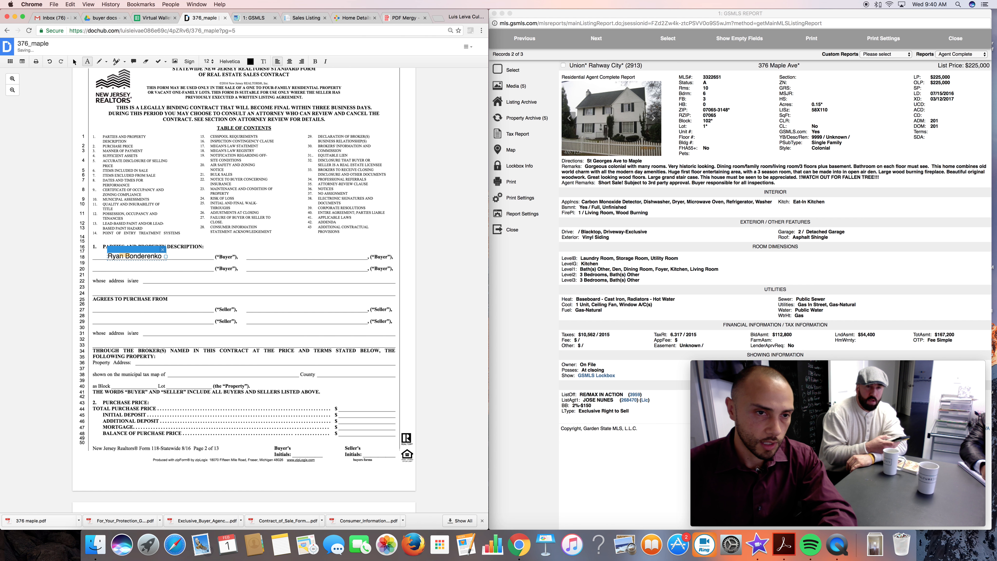
{"action": "left_click", "coordinate": [276, 257]}
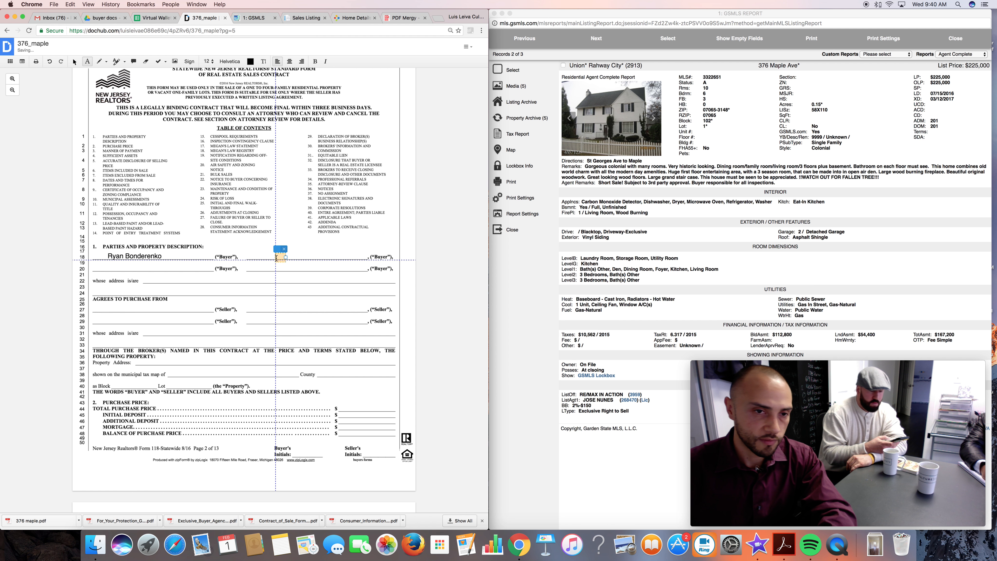
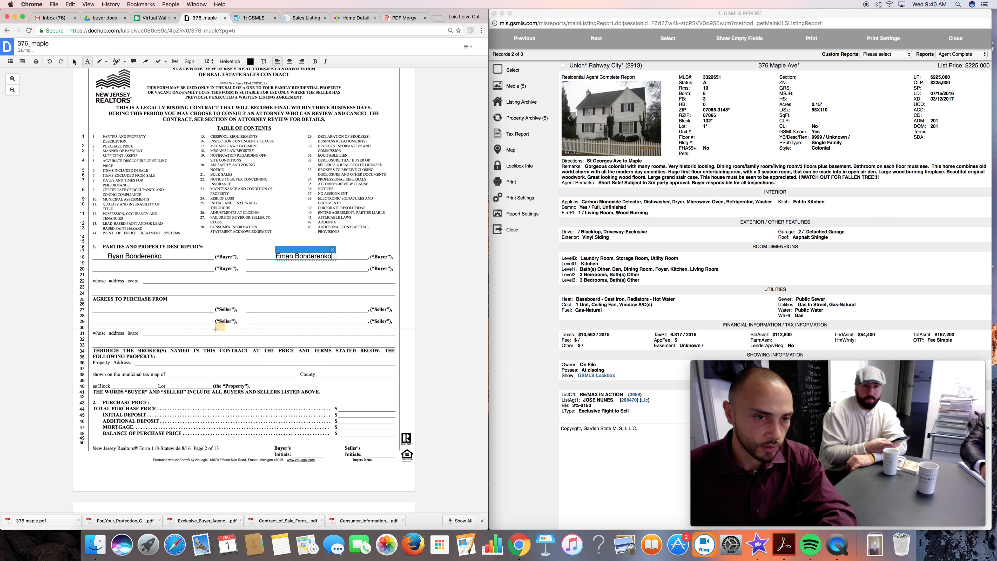
Switch to the GSMLS listing report and copy the owner's name from the property's tax report.
{"action": "scroll", "coordinate": [275, 310], "scroll_direction": "down", "scroll_amount": 1}
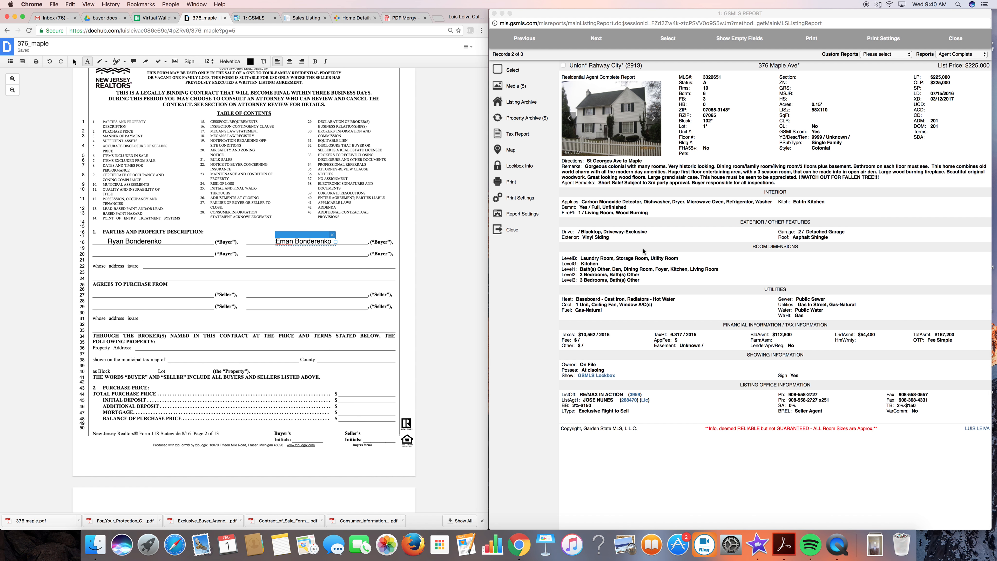
{"action": "left_click", "coordinate": [643, 251]}
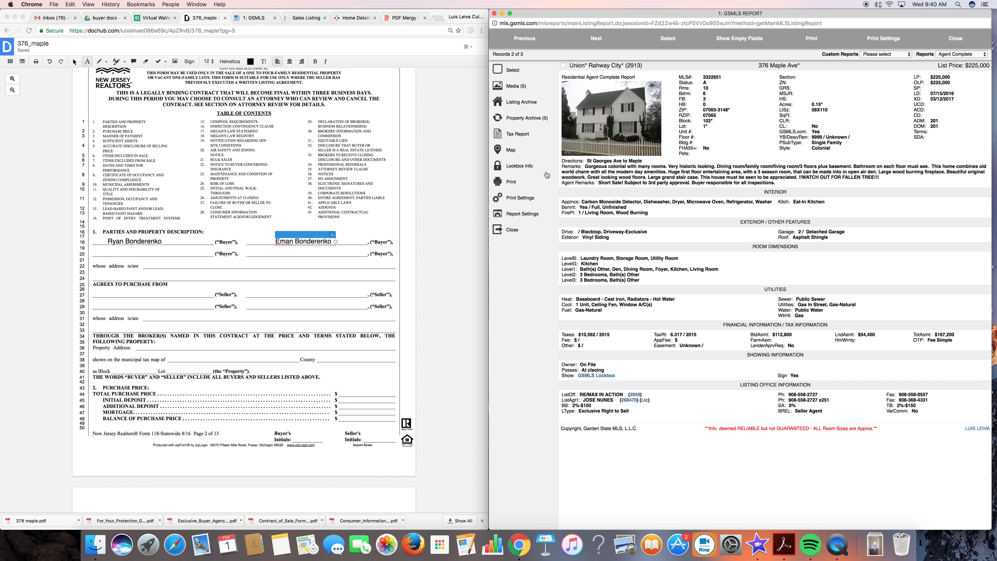
{"action": "left_click", "coordinate": [518, 135]}
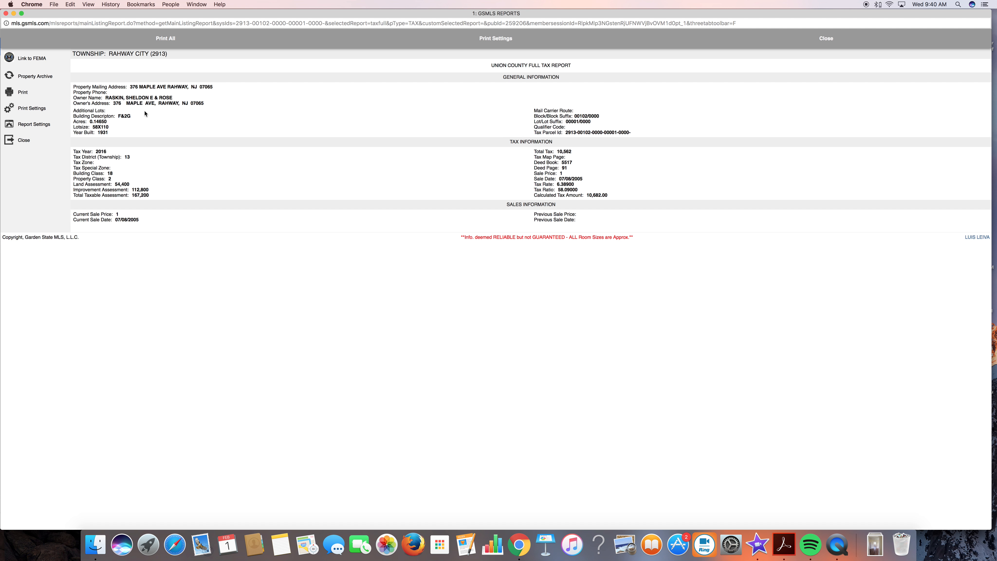
{"action": "left_click_drag", "start_coordinate": [177, 99], "coordinate": [155, 99]}
{"action": "left_click", "coordinate": [170, 96]}
{"action": "left_click", "coordinate": [105, 97]}
{"action": "left_click_drag", "start_coordinate": [107, 97], "coordinate": [168, 101]}
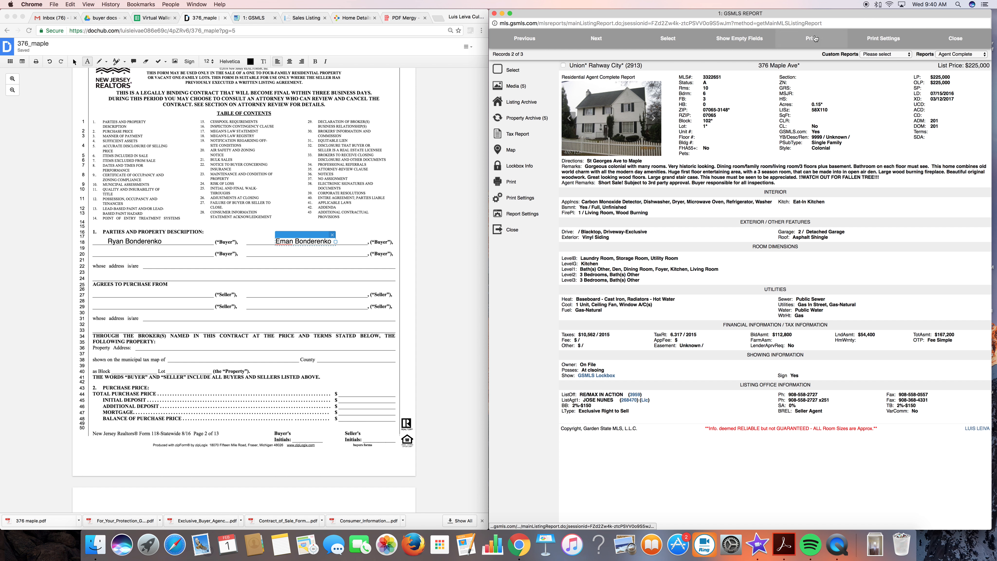
{"action": "left_click", "coordinate": [817, 38]}
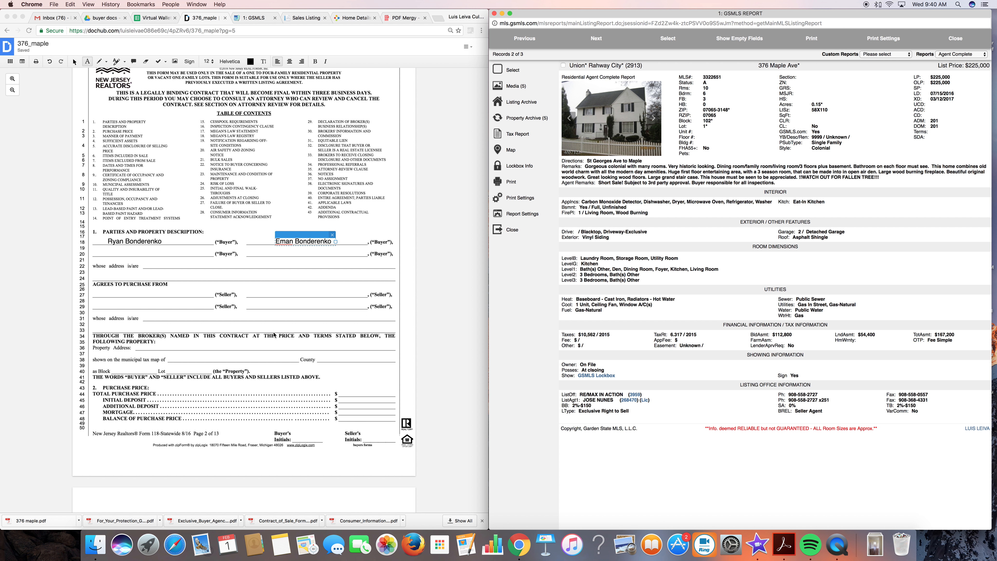
Paste the copied owner's name into the first Seller blank of the sales contract in DocHub.
{"action": "left_click", "coordinate": [129, 301]}
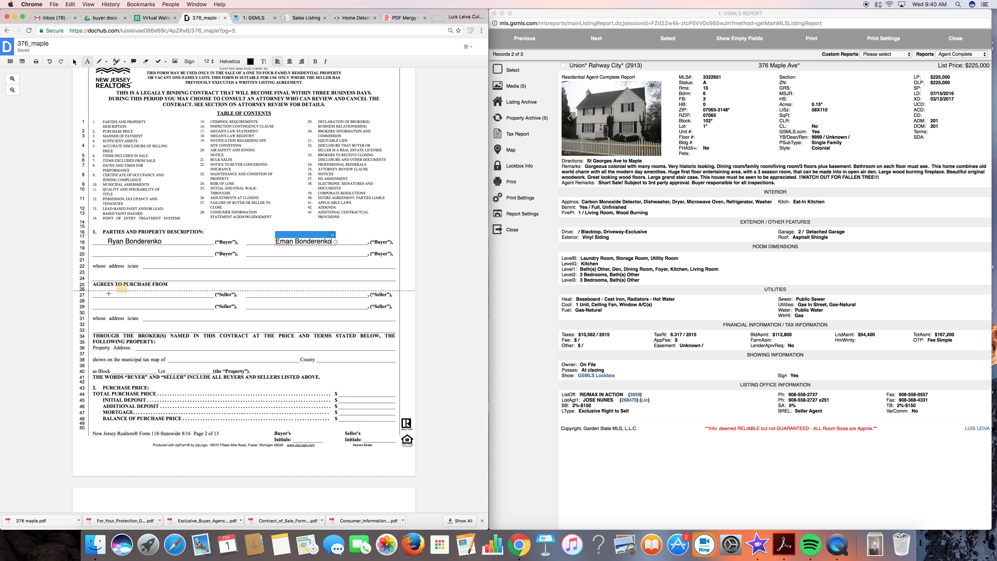
{"action": "left_click", "coordinate": [96, 297]}
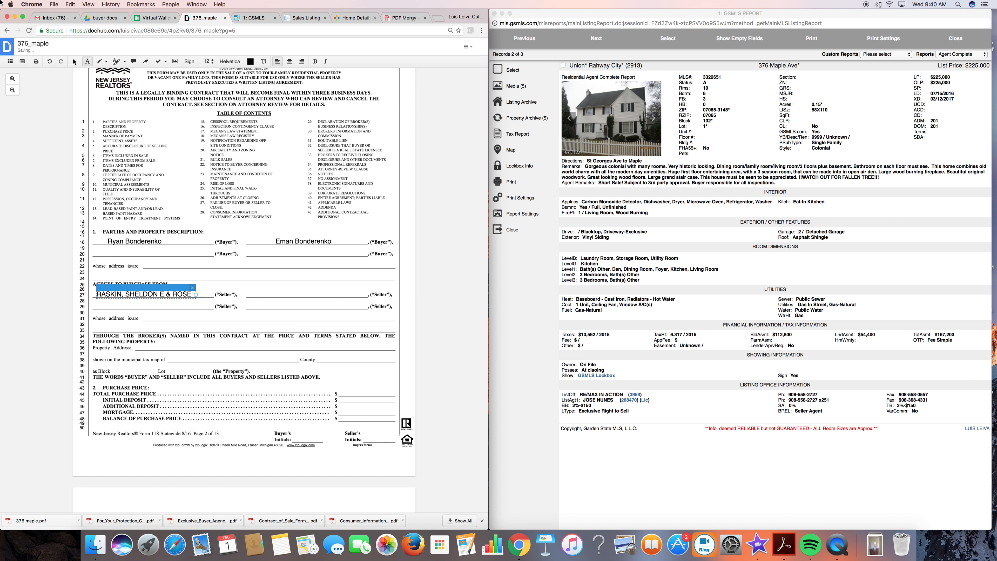
{"action": "key", "text": "ctrl+Up"}
{"action": "left_click", "coordinate": [982, 442]}
{"action": "left_click", "coordinate": [147, 306]}
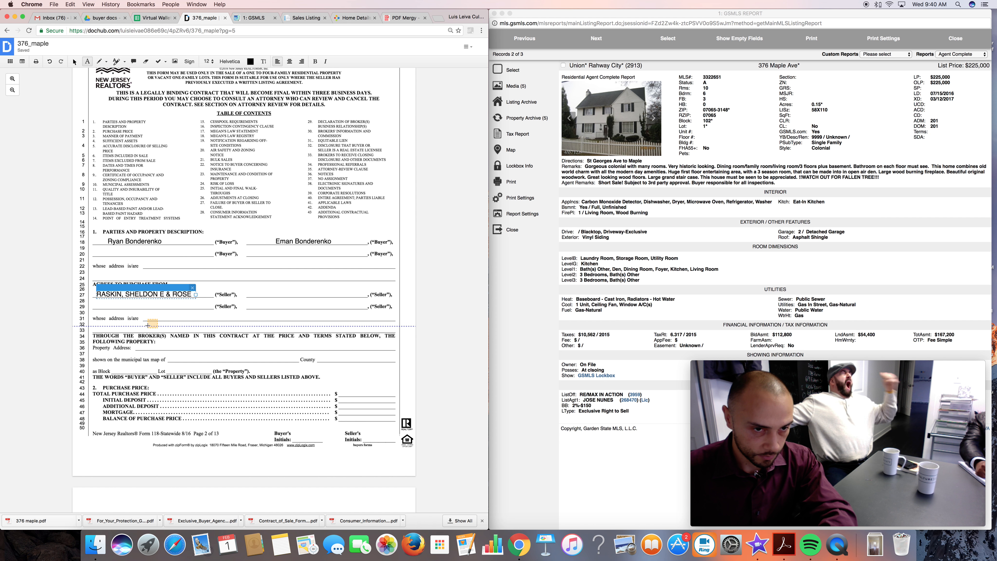
Enter the listing's street address on the contract's Property Address line.
{"action": "scroll", "coordinate": [223, 348], "scroll_direction": "down", "scroll_amount": 1}
{"action": "left_click", "coordinate": [165, 319]}
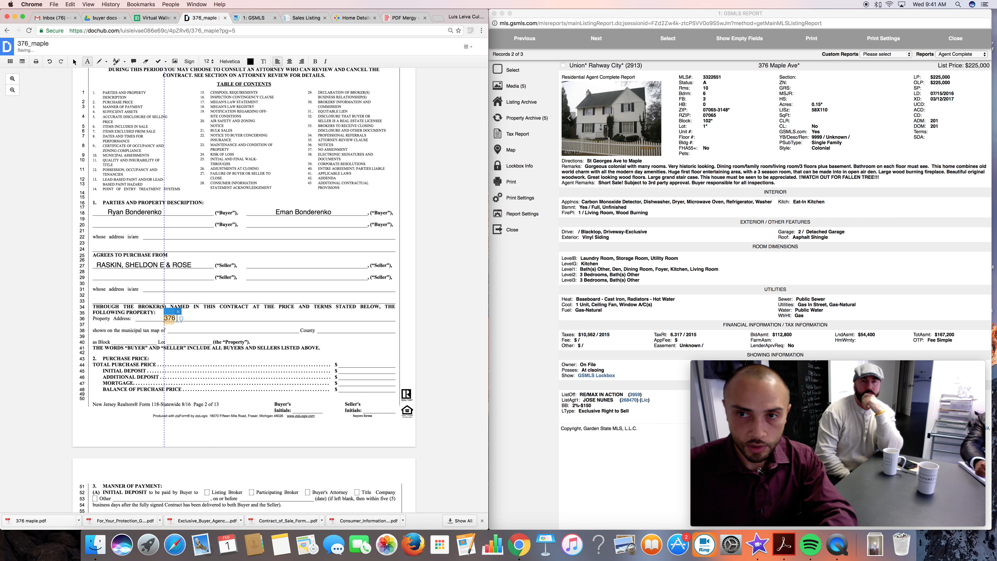
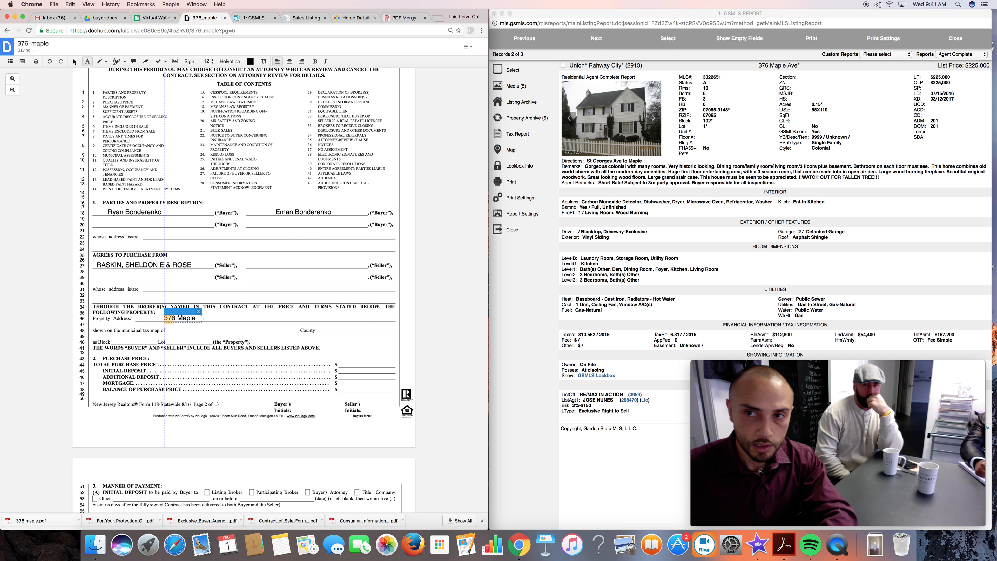
Enter Rahway as the municipality of the tax map and Union as the county.
{"action": "left_click", "coordinate": [177, 330]}
{"action": "type", "text": "Rahway"}
{"action": "left_click", "coordinate": [334, 330]}
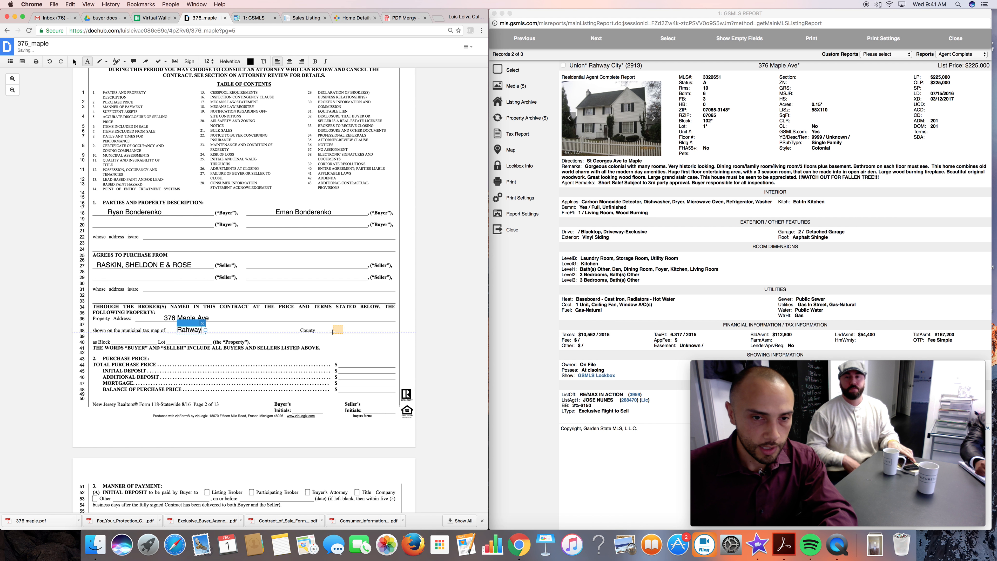
{"action": "type", "text": "Un"}
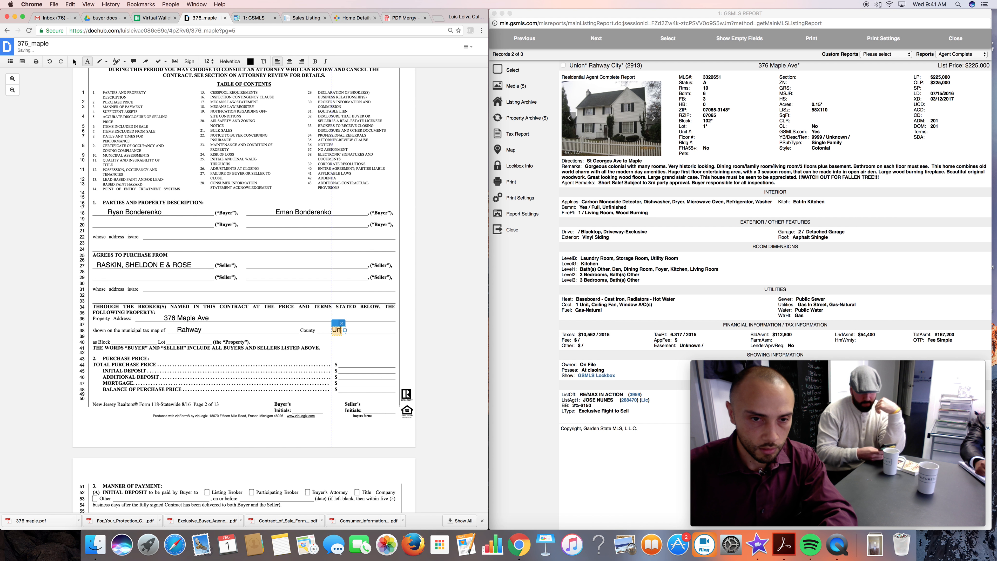
{"action": "type", "text": "ion"}
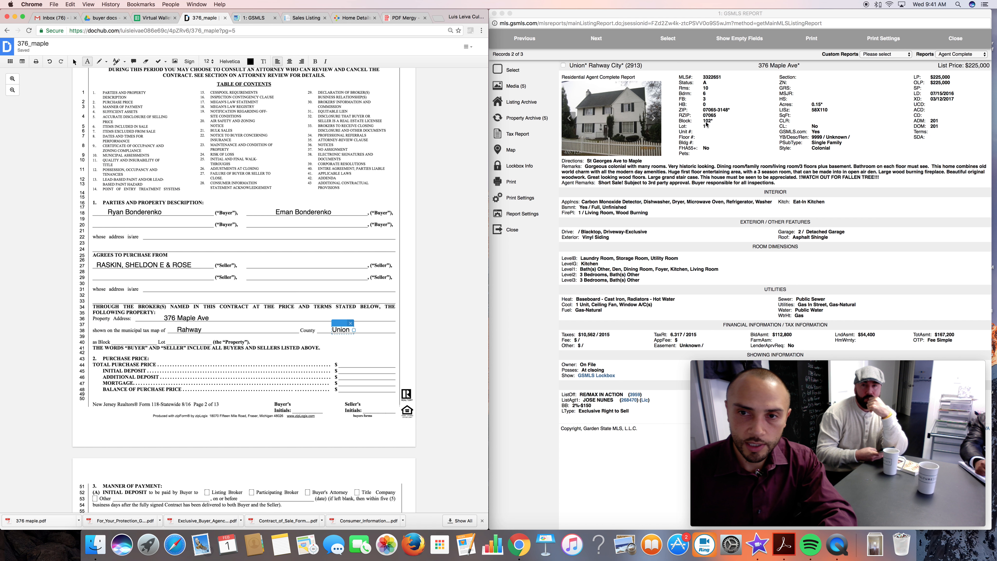
Enter 102 as the Block and 1 as the Lot, and open a text entry on the Total Purchase Price line.
{"action": "left_click", "coordinate": [118, 342]}
{"action": "type", "text": "102"}
{"action": "left_click", "coordinate": [185, 342]}
{"action": "type", "text": "1"}
{"action": "left_click", "coordinate": [353, 366]}
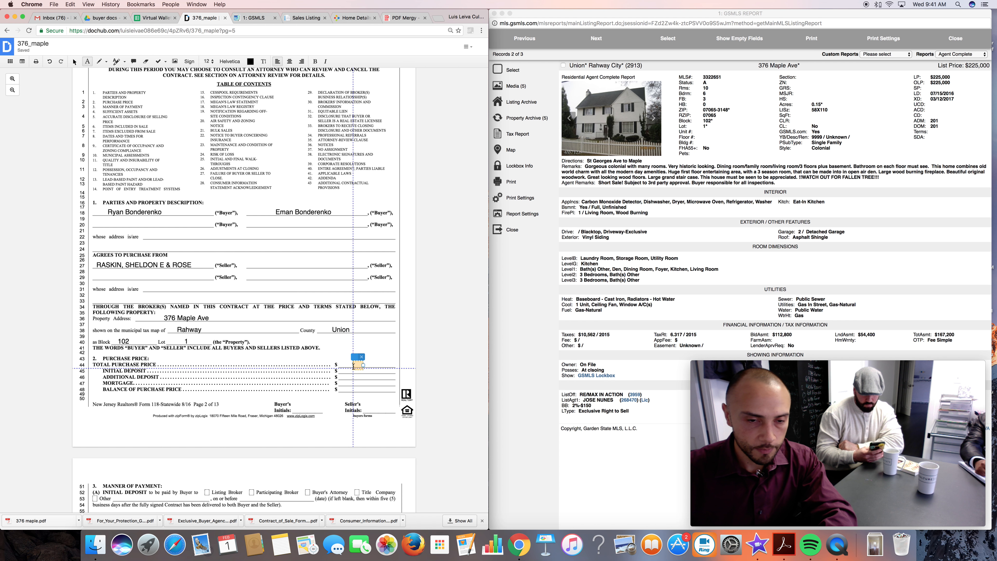
Mark Participating Broker with an X as recipient of the initial deposit and enter 2/1/17 as its due date.
{"action": "scroll", "coordinate": [345, 377], "scroll_direction": "down", "scroll_amount": 5}
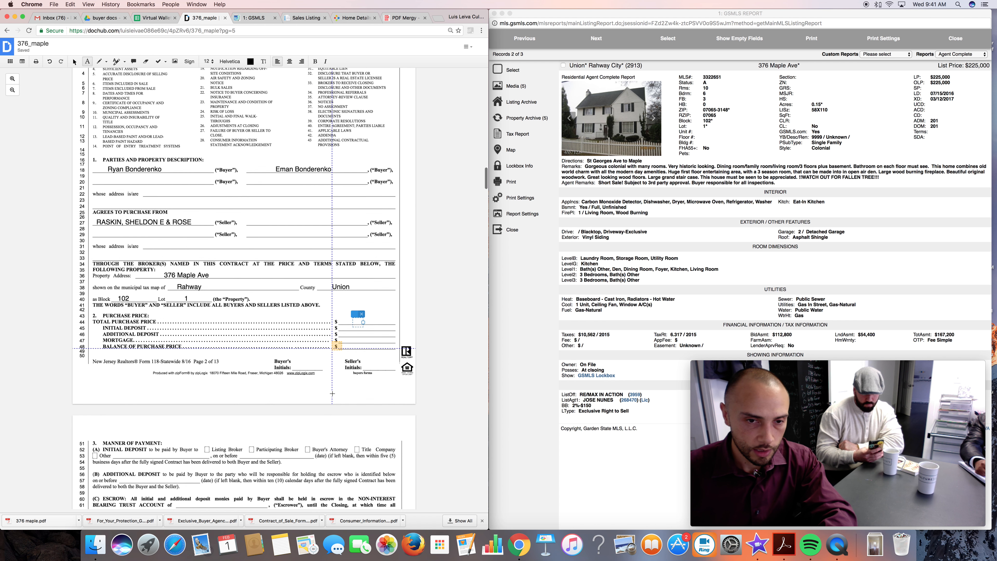
{"action": "scroll", "coordinate": [332, 393], "scroll_direction": "down", "scroll_amount": 1}
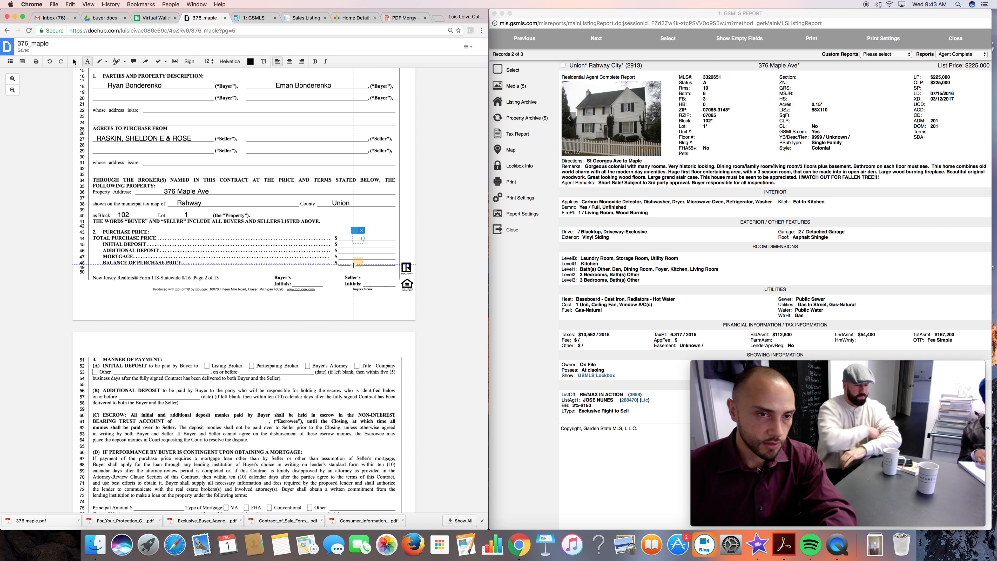
{"action": "scroll", "coordinate": [357, 262], "scroll_direction": "down", "scroll_amount": 5}
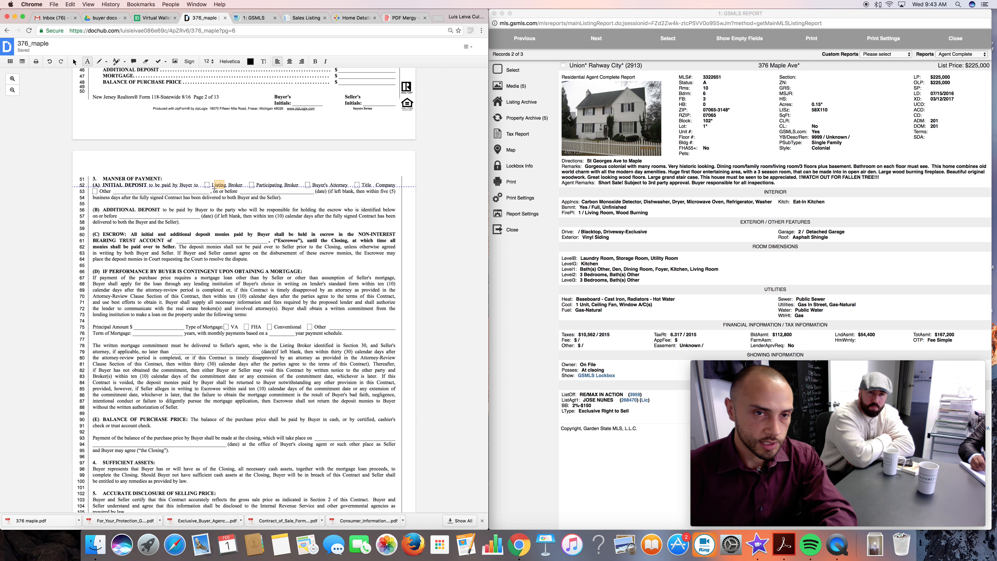
{"action": "left_click", "coordinate": [252, 185]}
{"action": "type", "text": "X"}
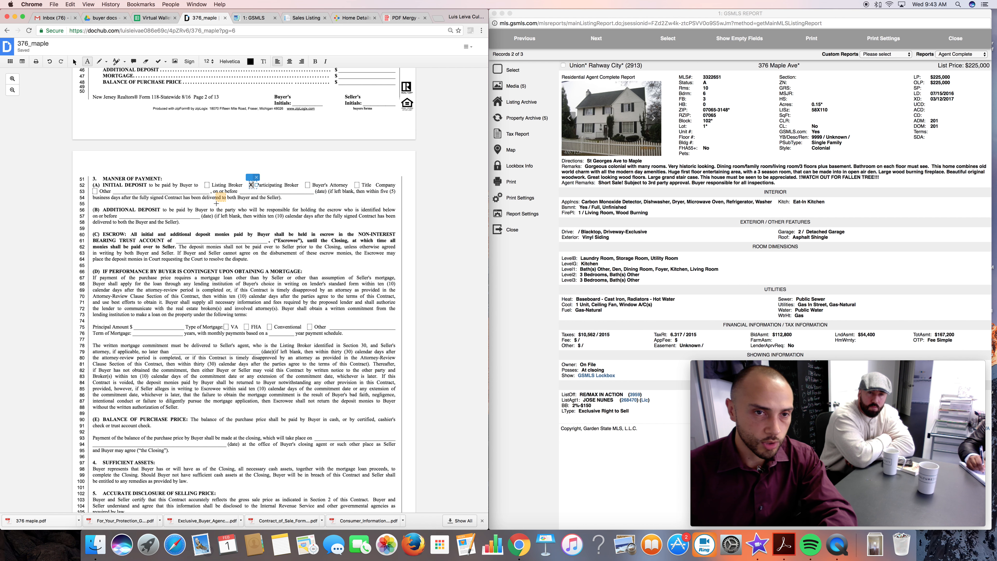
{"action": "left_click", "coordinate": [260, 192]}
{"action": "type", "text": "2/1"}
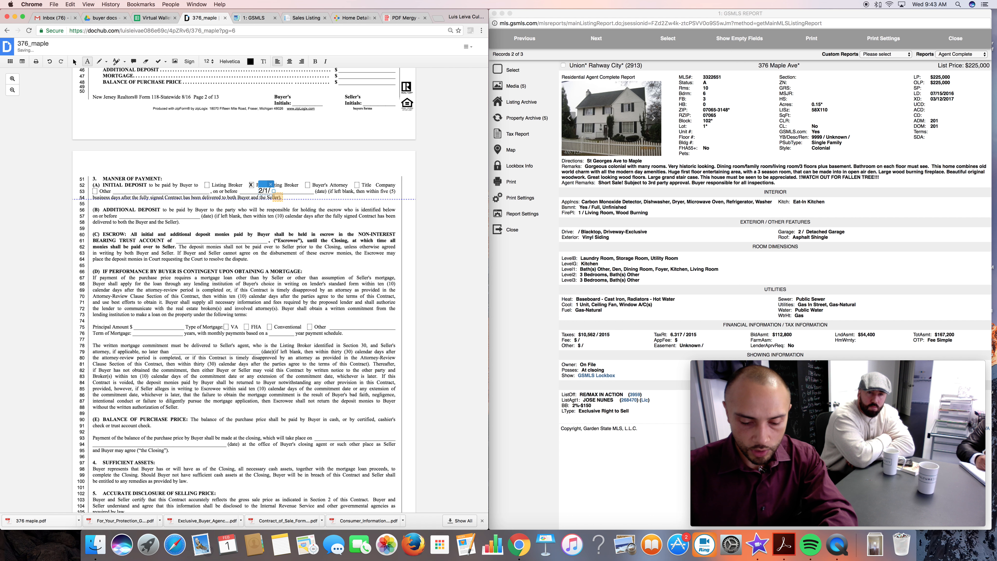
{"action": "type", "text": "/17"}
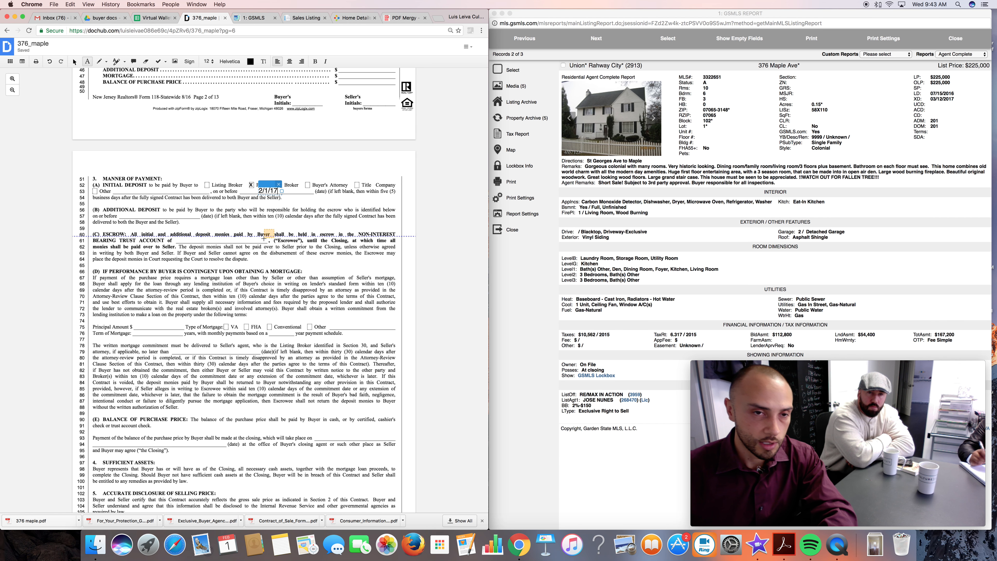
Enter "after attorney review" on the date line of the Additional Deposit paragraph.
{"action": "left_click", "coordinate": [122, 219]}
{"action": "type", "text": "a"}
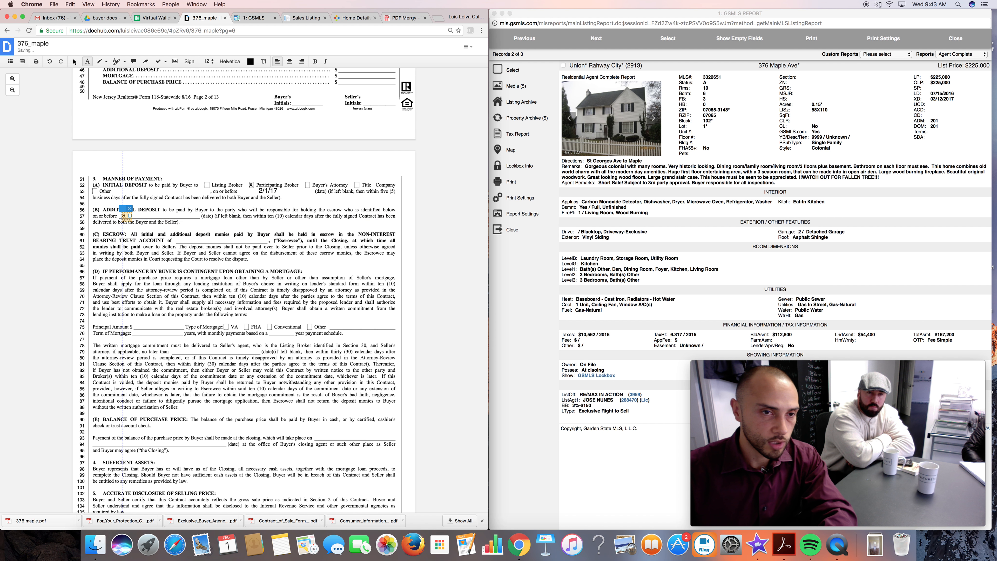
{"action": "type", "text": "fter a"}
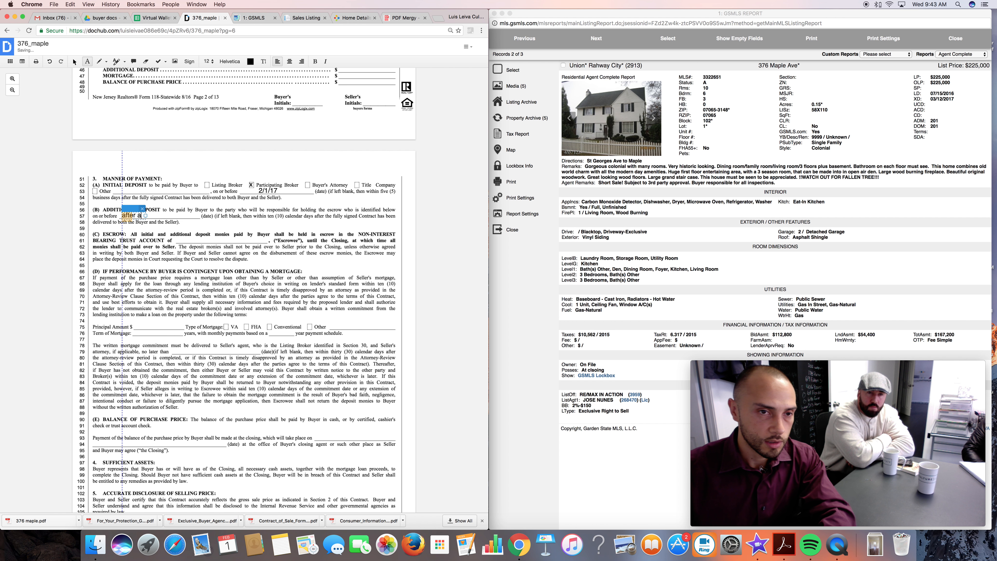
{"action": "type", "text": "ttorney re"}
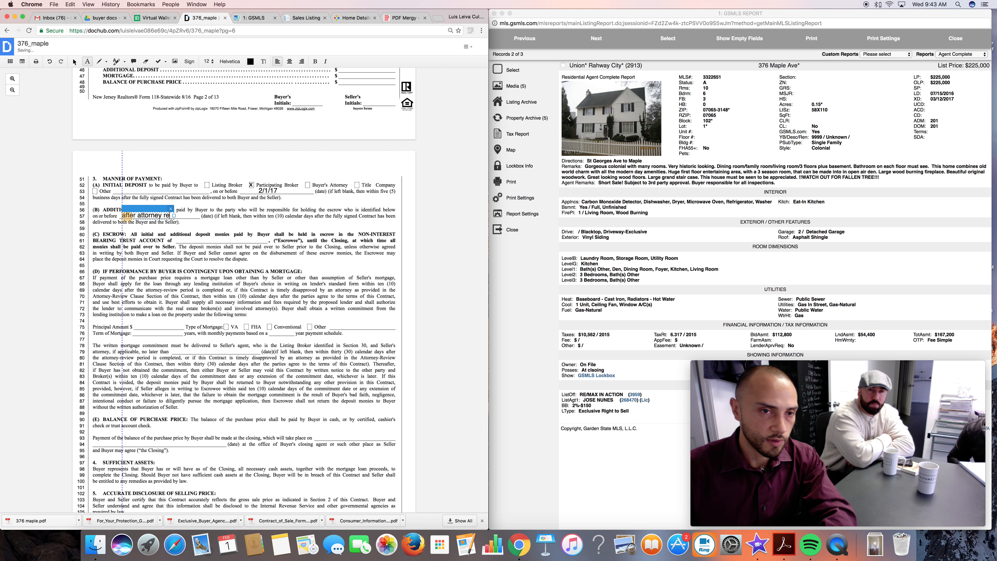
{"action": "type", "text": "view"}
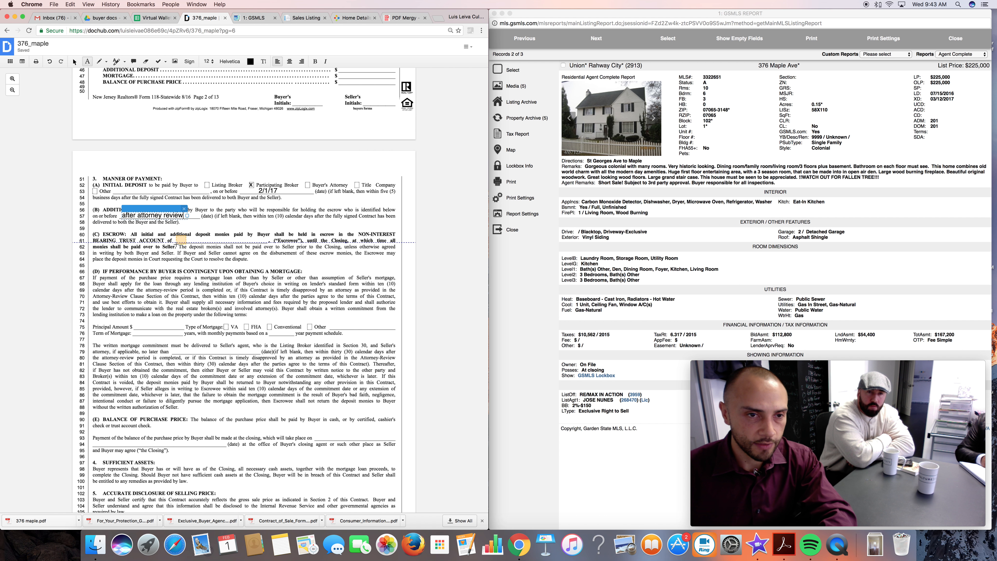
Enter "Culture Estate" as the escrow trust account holder and mark Conventional with an X as the type of mortgage.
{"action": "left_click", "coordinate": [177, 243]}
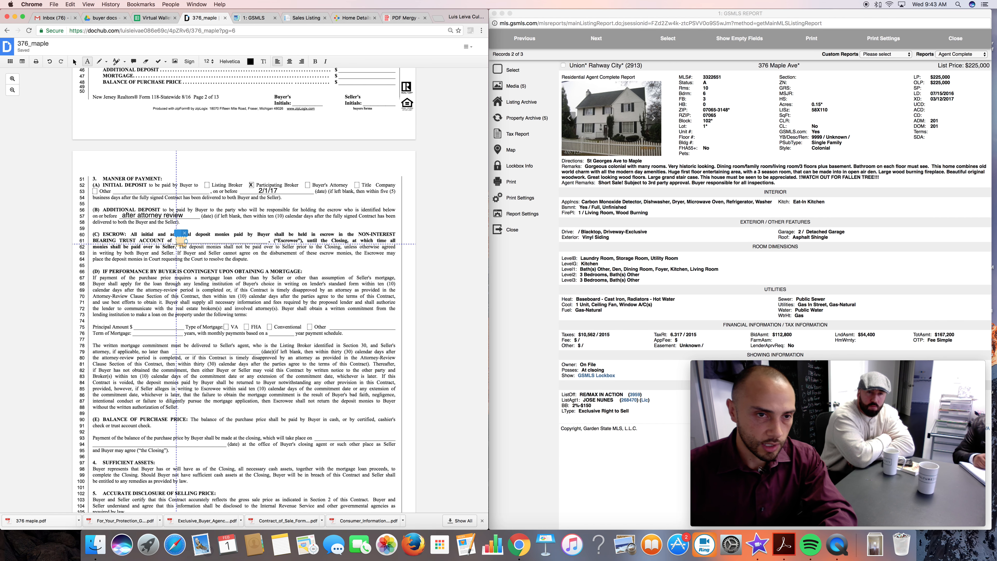
{"action": "type", "text": "C"}
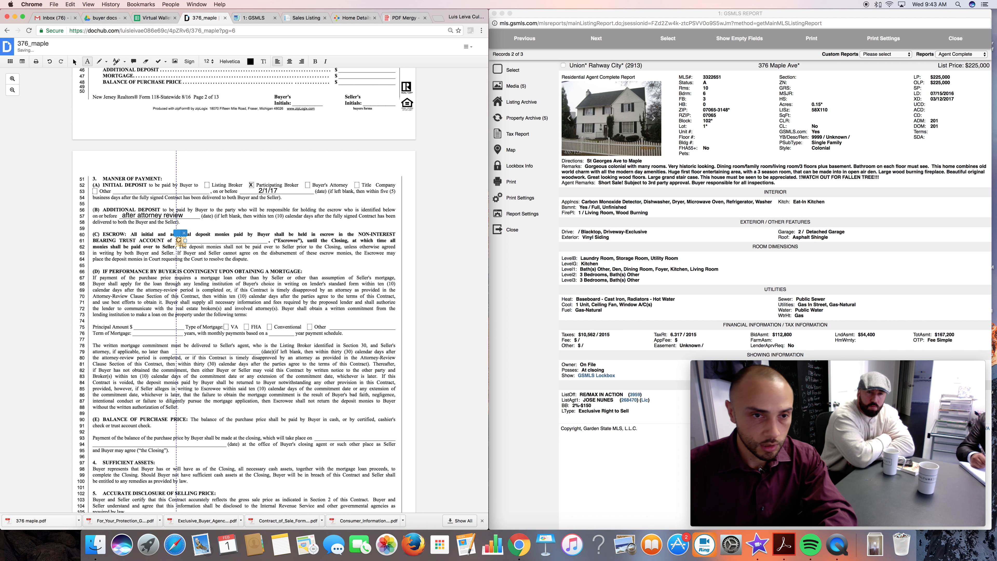
{"action": "type", "text": "ulture Estaet"}
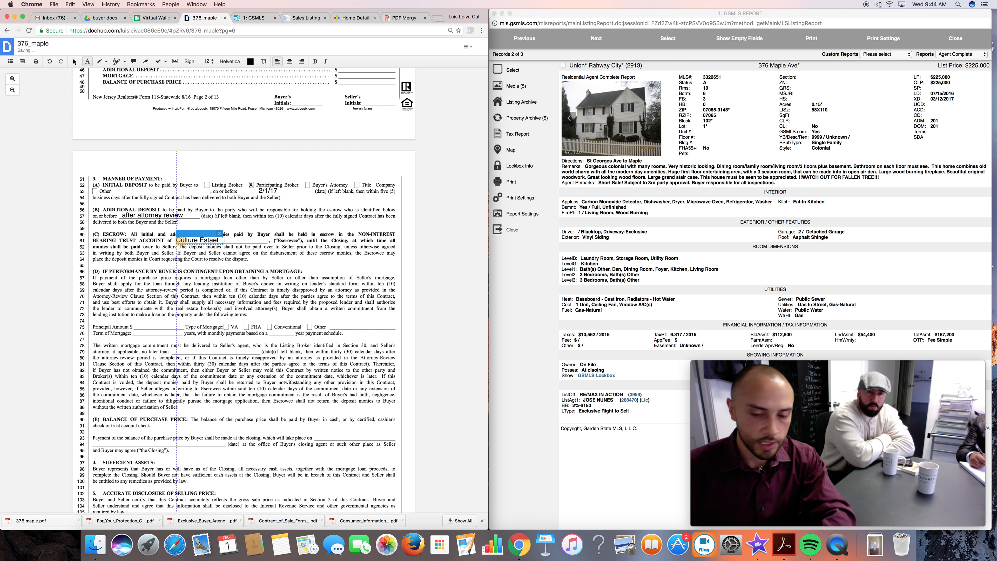
{"action": "key", "text": "BackSpace"}
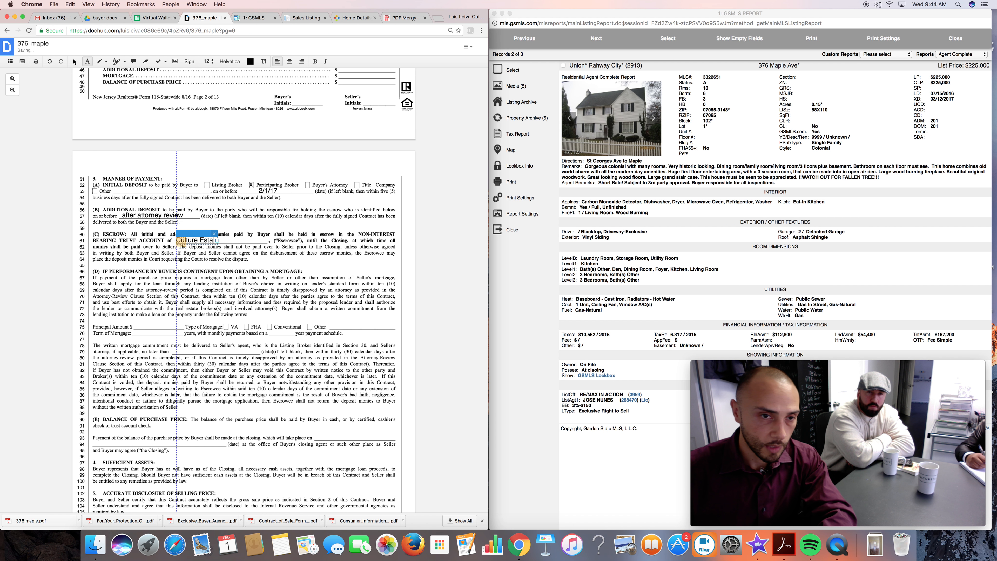
{"action": "type", "text": "e"}
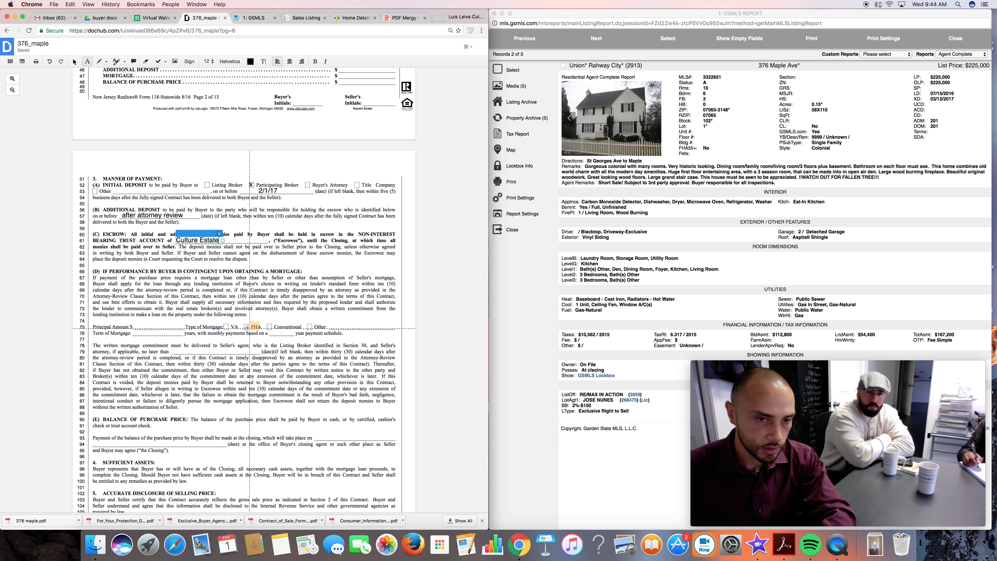
{"action": "left_click", "coordinate": [270, 326]}
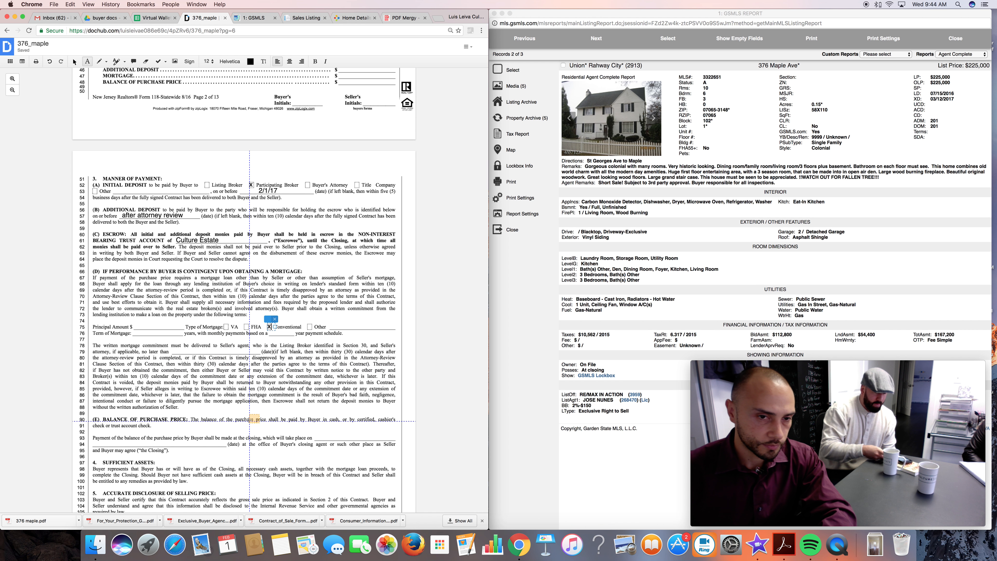
Enter 3/7/2017 as the written mortgage commitment deadline and 3/31/2017 as the closing date for the balance of the purchase price.
{"action": "scroll", "coordinate": [223, 388], "scroll_direction": "down", "scroll_amount": 2}
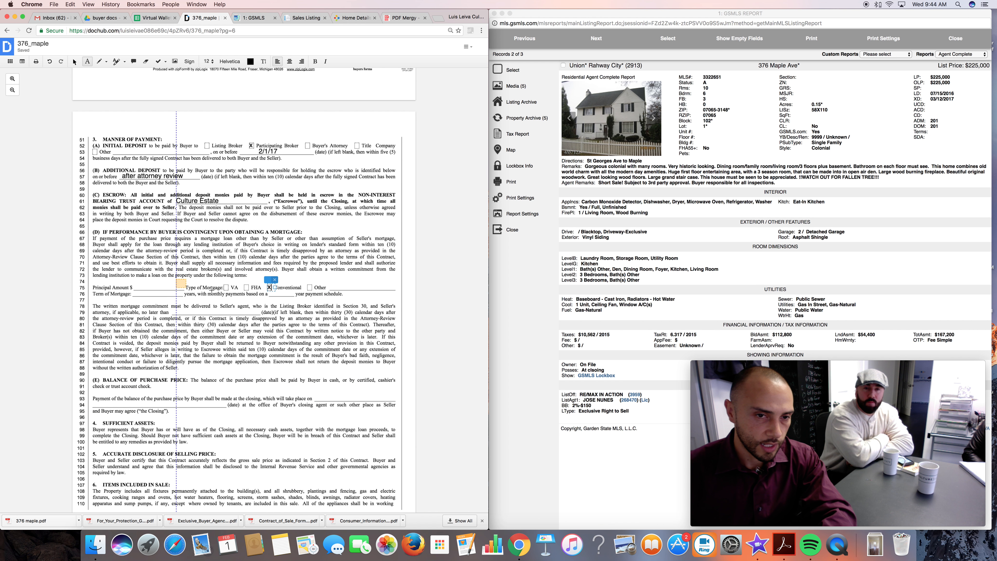
{"action": "scroll", "coordinate": [198, 371], "scroll_direction": "down", "scroll_amount": 5}
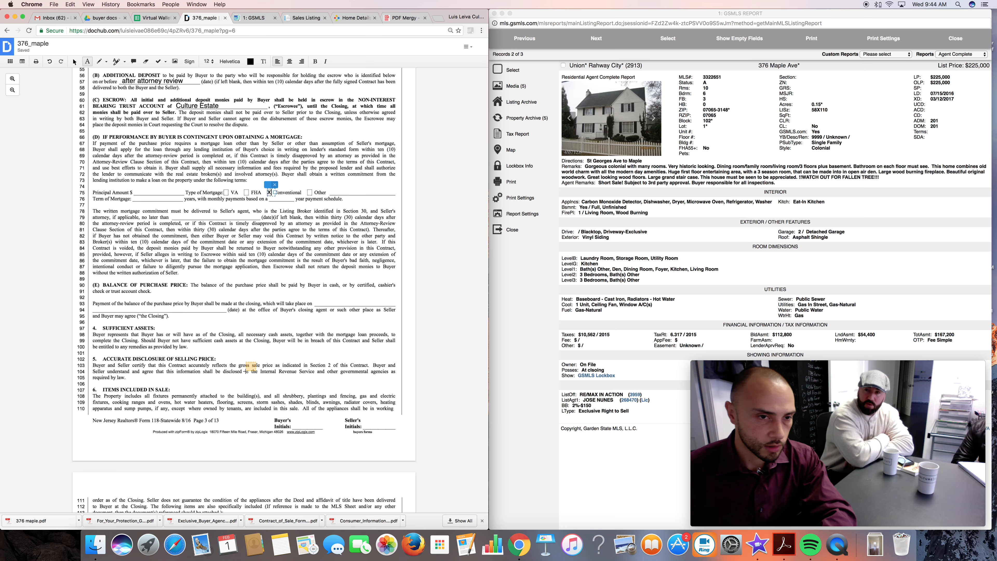
{"action": "scroll", "coordinate": [106, 252], "scroll_direction": "down", "scroll_amount": 3}
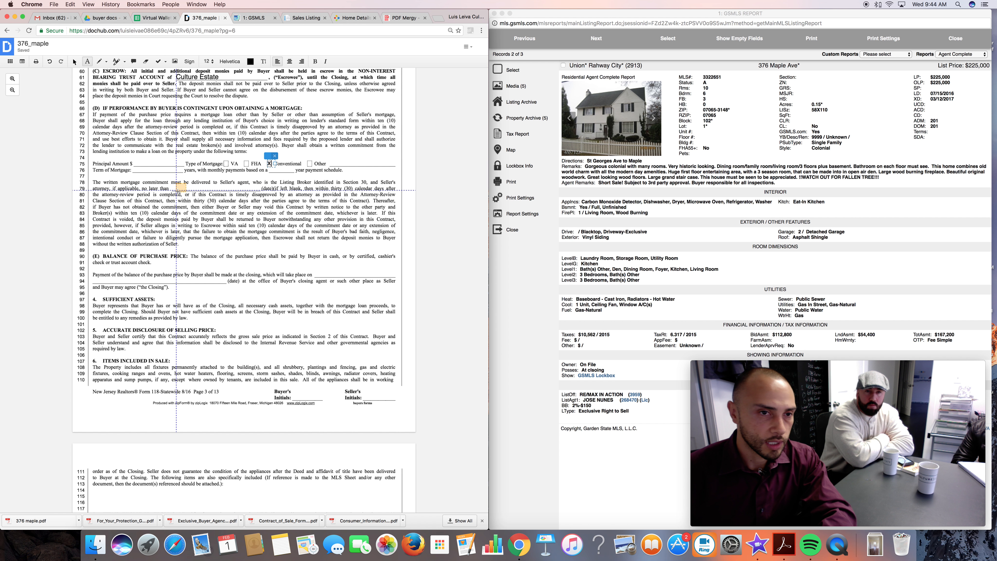
{"action": "left_click", "coordinate": [177, 188]}
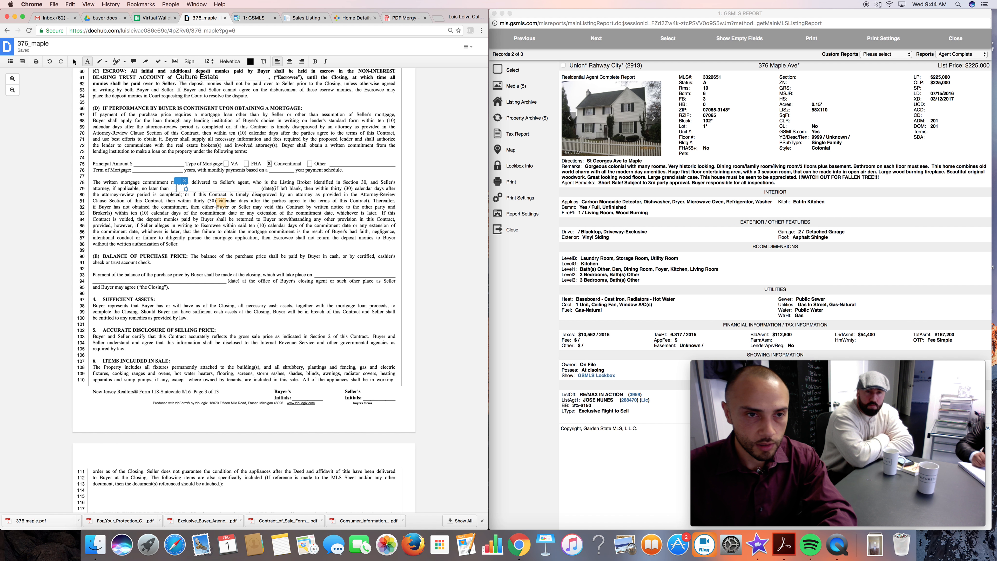
{"action": "type", "text": "3/"}
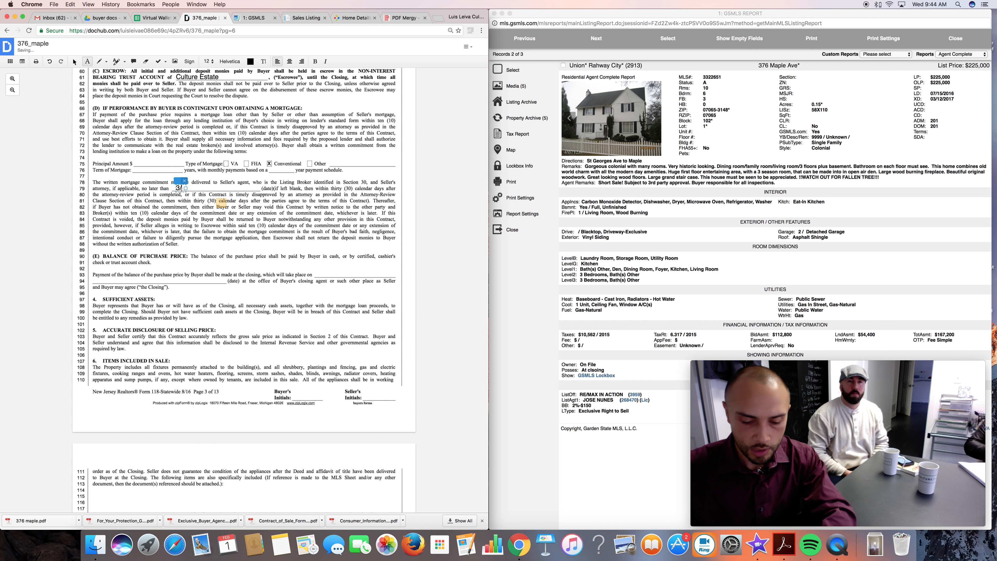
{"action": "type", "text": "7/"}
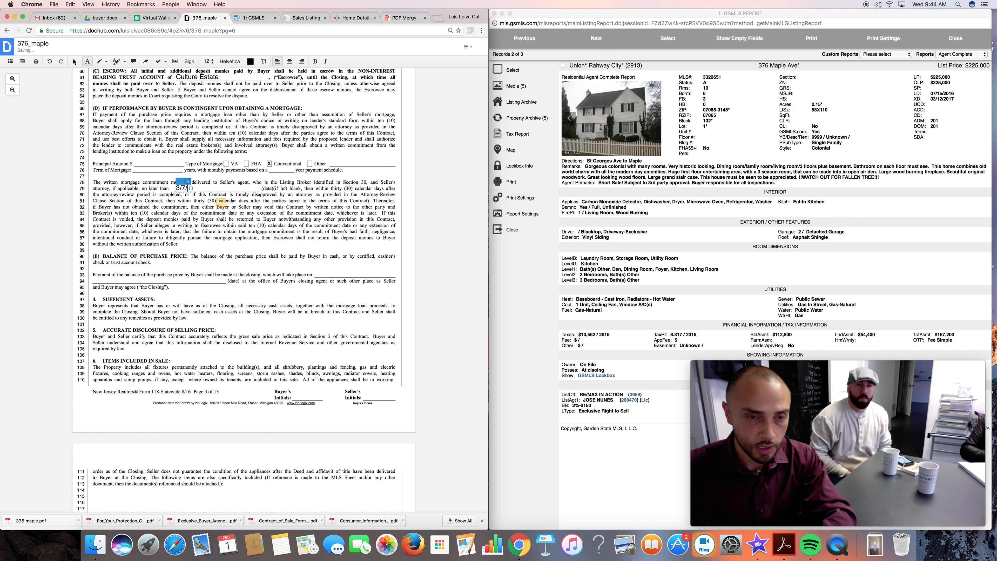
{"action": "type", "text": "2017"}
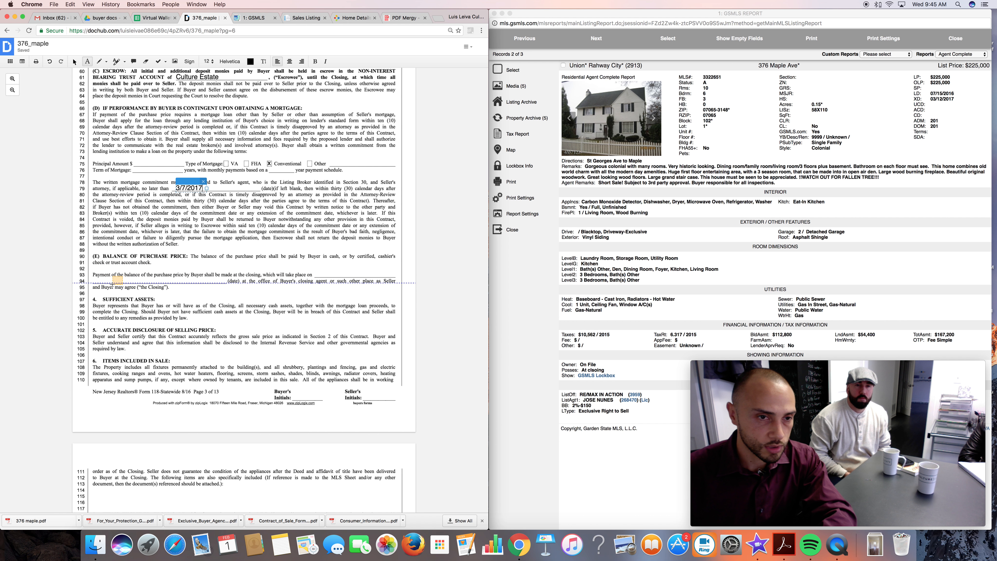
{"action": "left_click", "coordinate": [113, 282]}
{"action": "type", "text": "3/31/2017"}
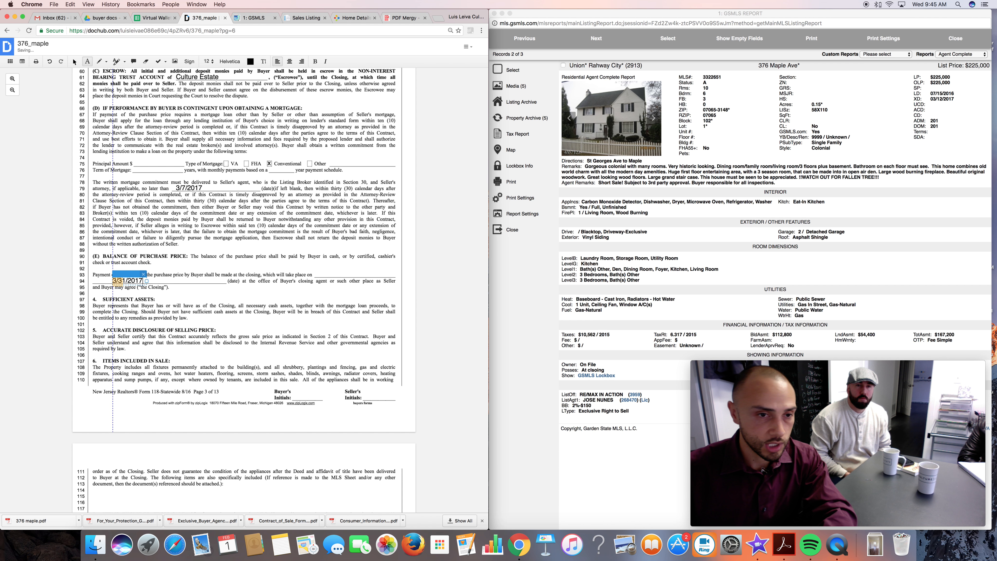
Enter 1,000 as the repair expense limit in the Certificate of Occupancy and Zoning Compliance section.
{"action": "scroll", "coordinate": [257, 355], "scroll_direction": "down", "scroll_amount": 10}
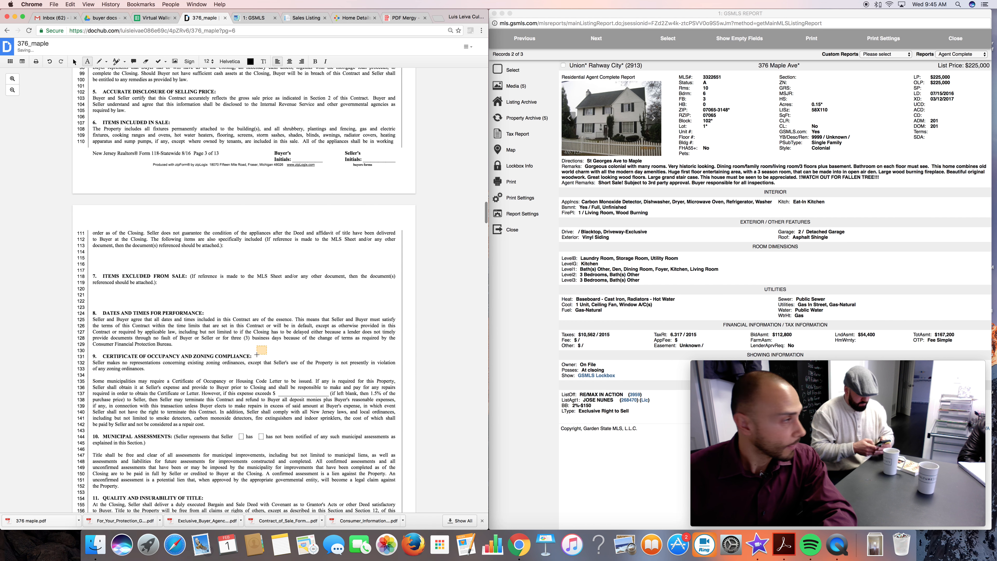
{"action": "scroll", "coordinate": [257, 355], "scroll_direction": "up", "scroll_amount": 2}
{"action": "scroll", "coordinate": [257, 355], "scroll_direction": "up", "scroll_amount": 2}
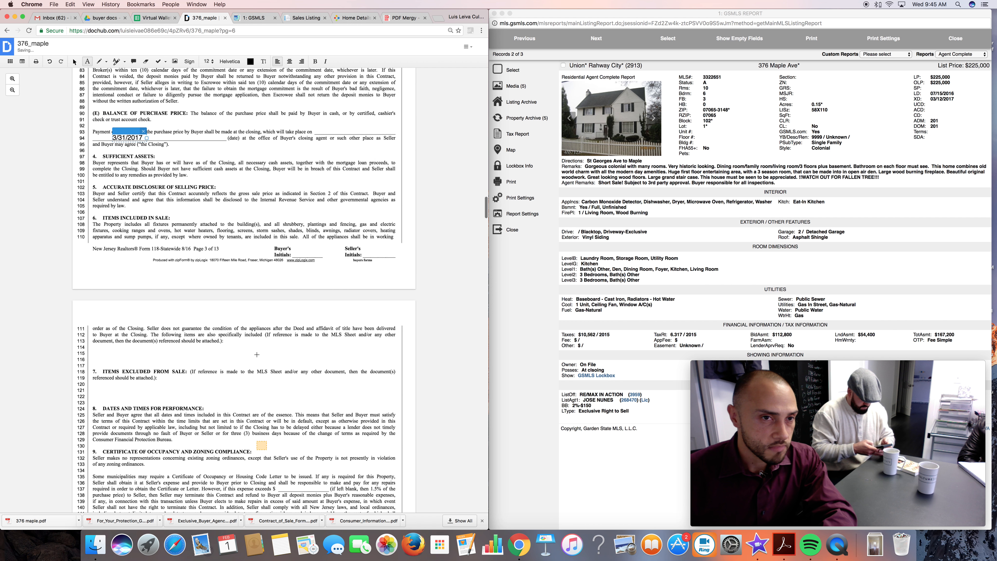
{"action": "scroll", "coordinate": [257, 355], "scroll_direction": "down", "scroll_amount": 6}
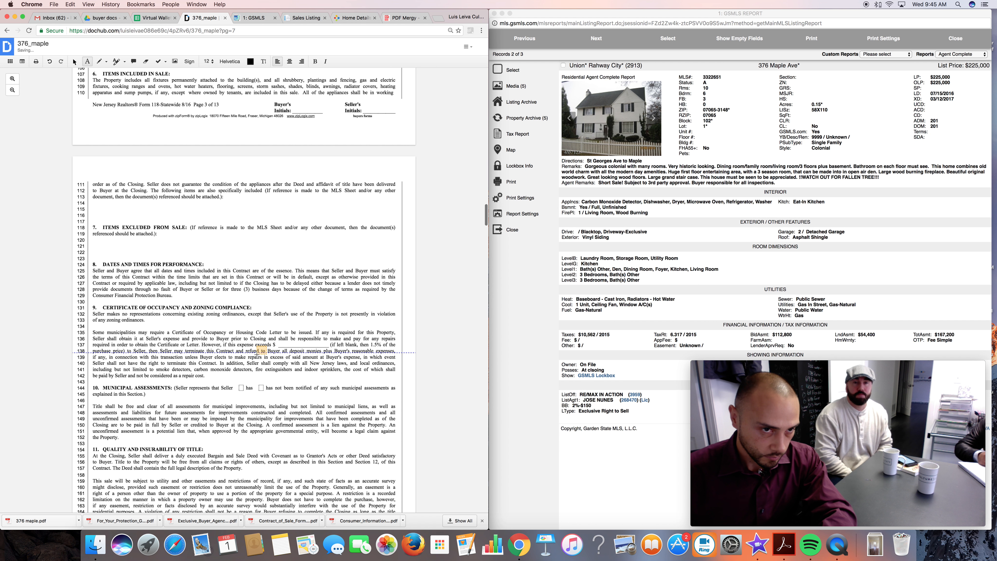
{"action": "scroll", "coordinate": [255, 344], "scroll_direction": "down", "scroll_amount": 2}
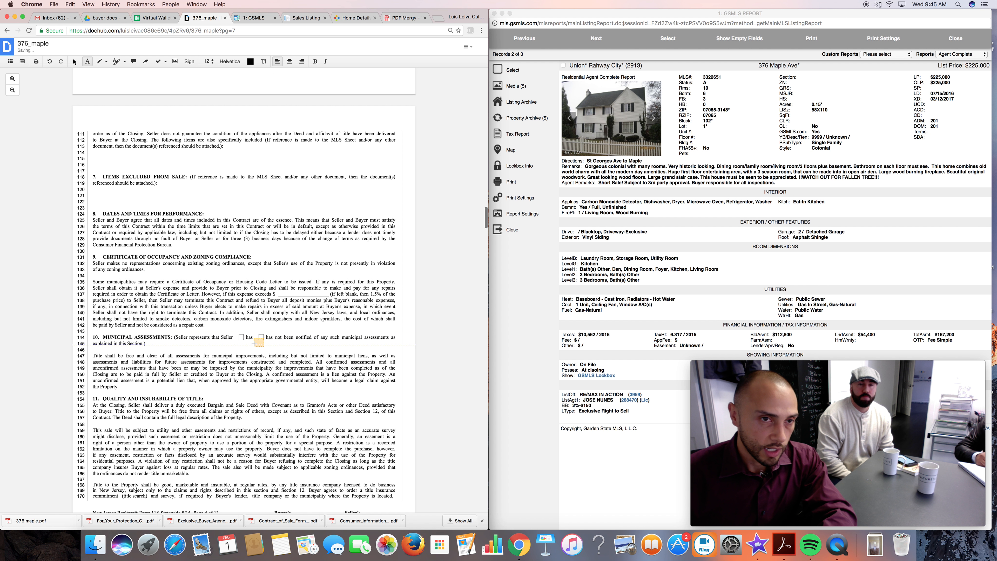
{"action": "scroll", "coordinate": [183, 297], "scroll_direction": "up", "scroll_amount": 12}
{"action": "scroll", "coordinate": [185, 299], "scroll_direction": "down", "scroll_amount": 15}
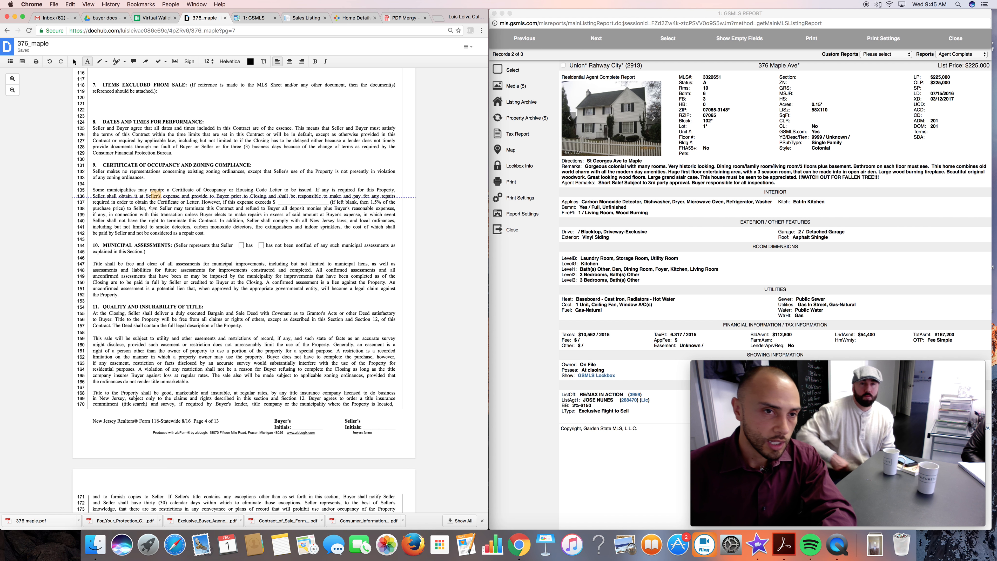
{"action": "scroll", "coordinate": [154, 189], "scroll_direction": "down", "scroll_amount": 2}
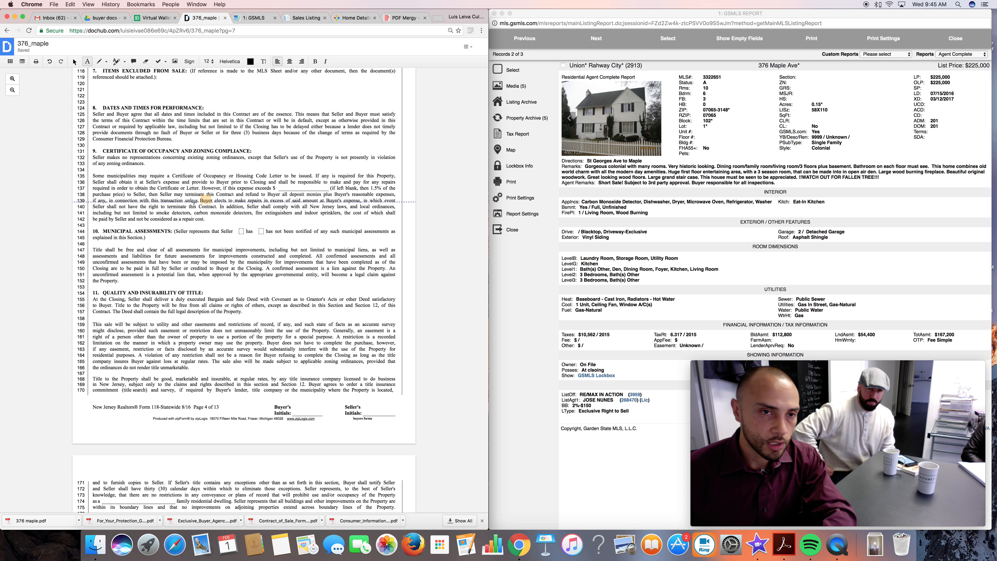
{"action": "left_click", "coordinate": [286, 188]}
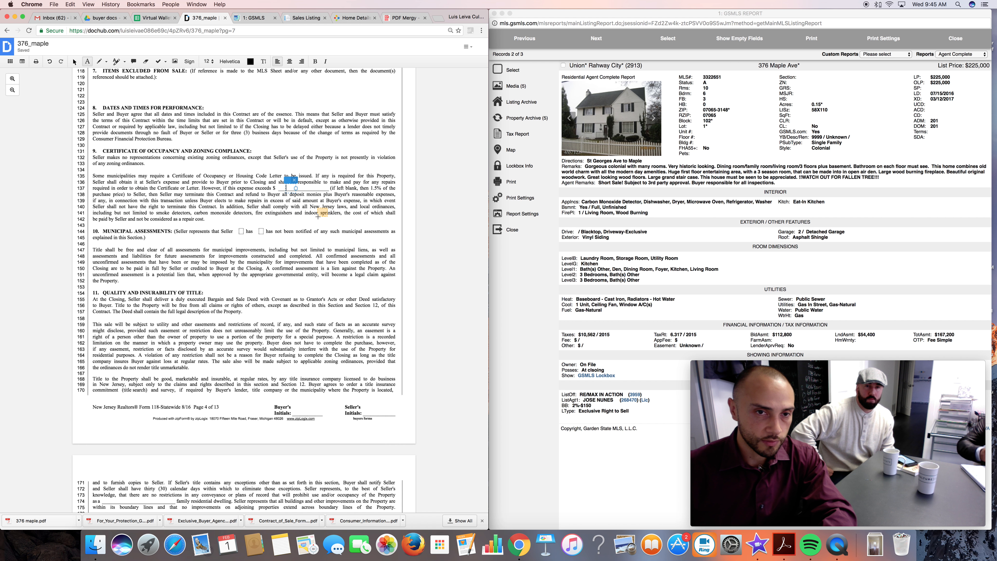
{"action": "type", "text": "1,000"}
{"action": "scroll", "coordinate": [275, 236], "scroll_direction": "down", "scroll_amount": 1}
{"action": "key", "text": "Escape"}
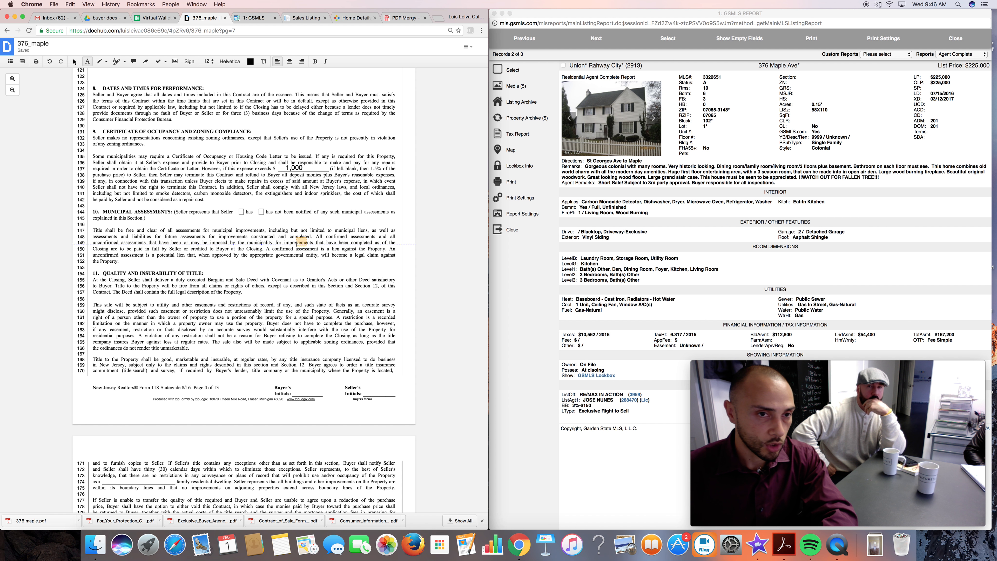
Enter "one" on the family residential dwelling line of the Quality and Insurability of Title section.
{"action": "scroll", "coordinate": [302, 242], "scroll_direction": "down", "scroll_amount": 2}
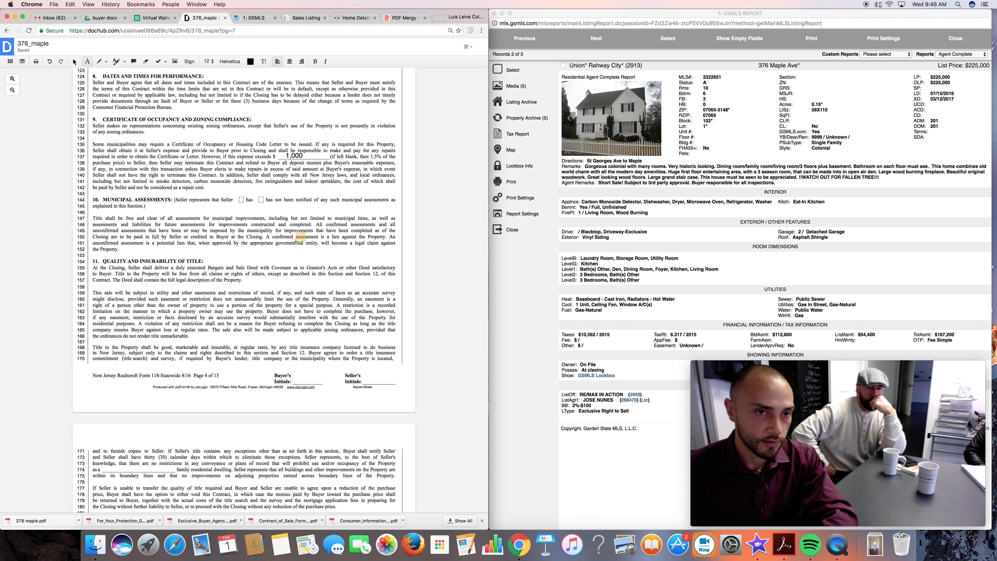
{"action": "scroll", "coordinate": [297, 241], "scroll_direction": "down", "scroll_amount": 5}
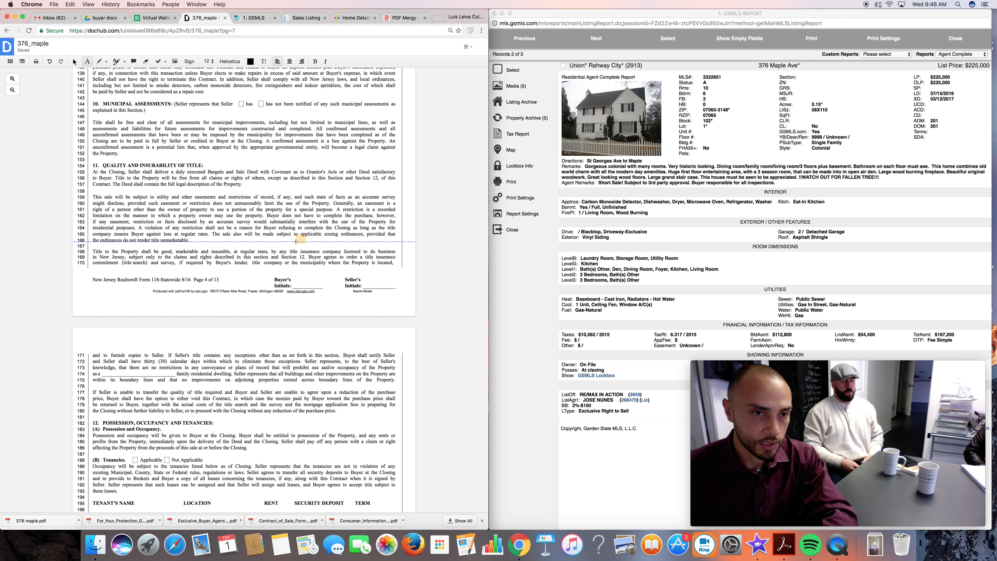
{"action": "scroll", "coordinate": [297, 241], "scroll_direction": "down", "scroll_amount": 3}
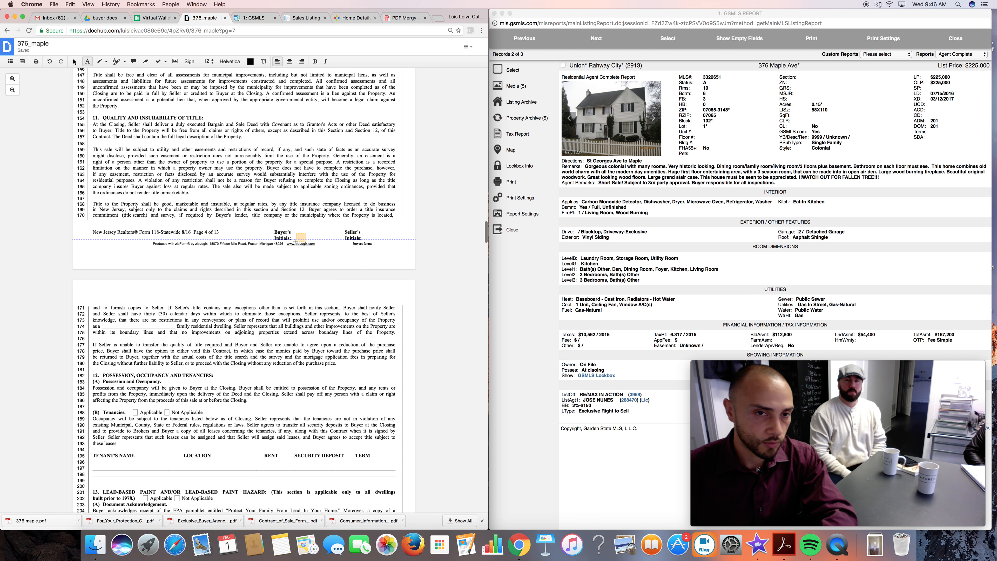
{"action": "scroll", "coordinate": [296, 241], "scroll_direction": "down", "scroll_amount": 4}
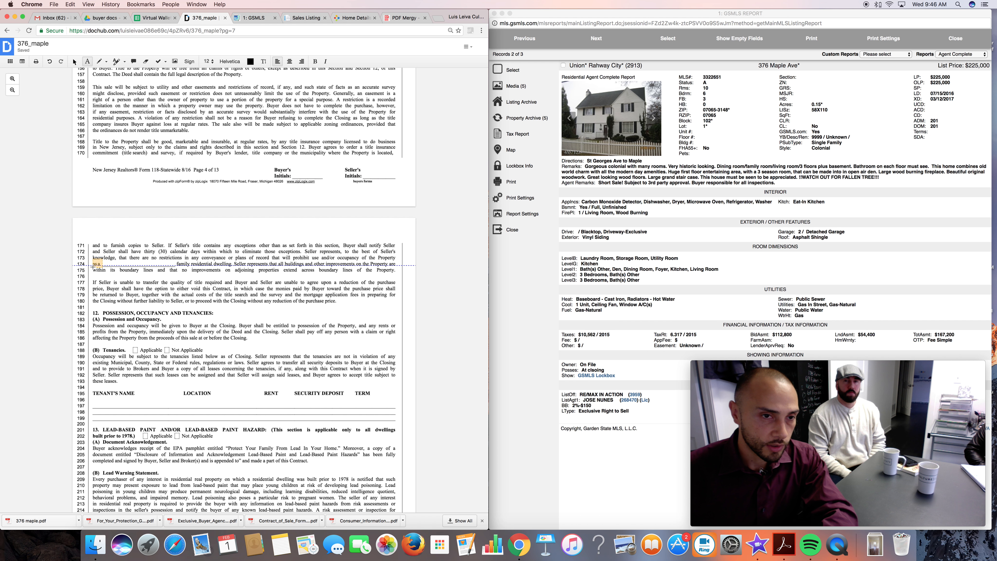
{"action": "left_click", "coordinate": [111, 264]}
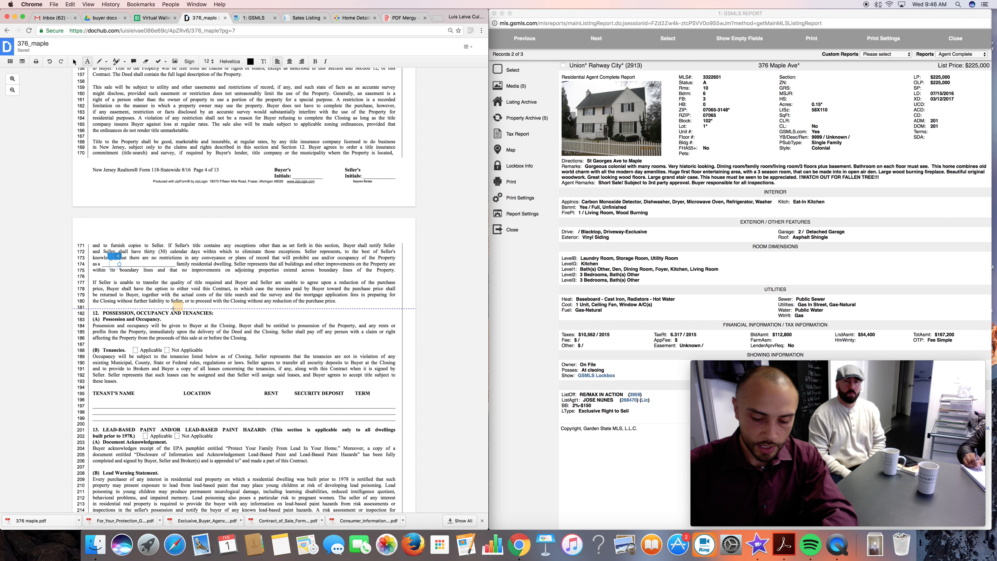
{"action": "type", "text": "one"}
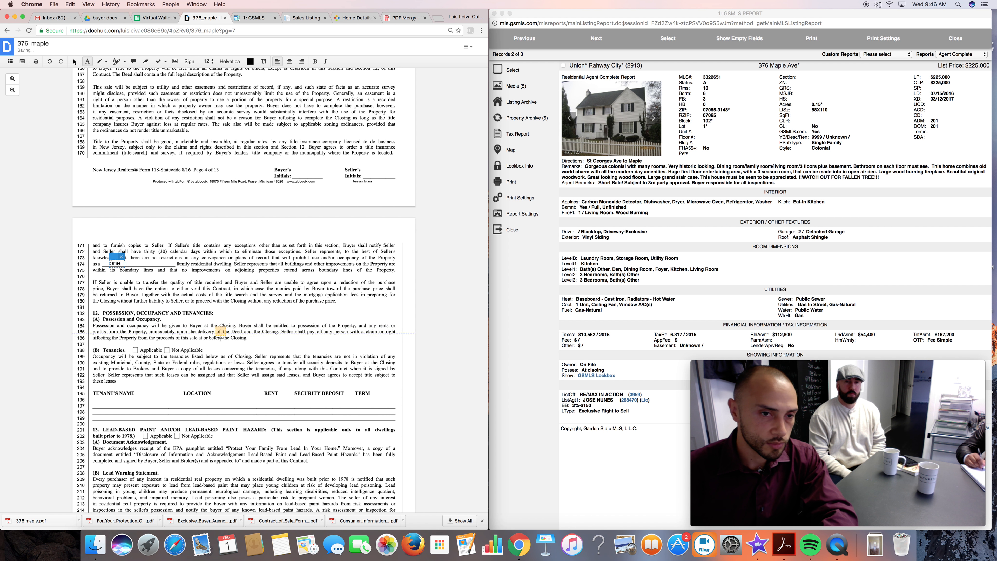
Mark Tenancies as Not Applicable and Lead-Based Paint Hazard as Applicable, each with an X in its checkbox.
{"action": "scroll", "coordinate": [235, 345], "scroll_direction": "down", "scroll_amount": 5}
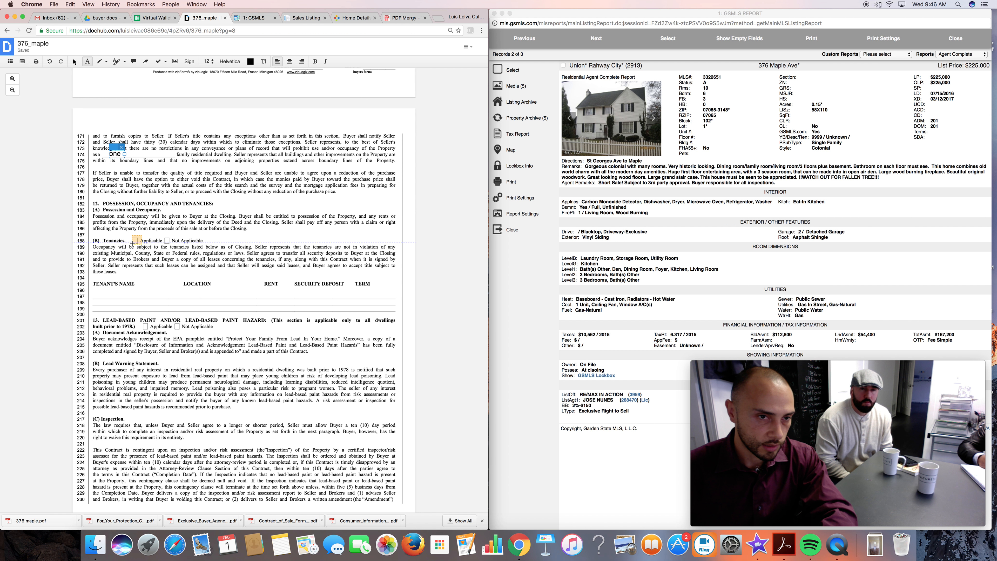
{"action": "left_click", "coordinate": [165, 240]}
{"action": "type", "text": "X"}
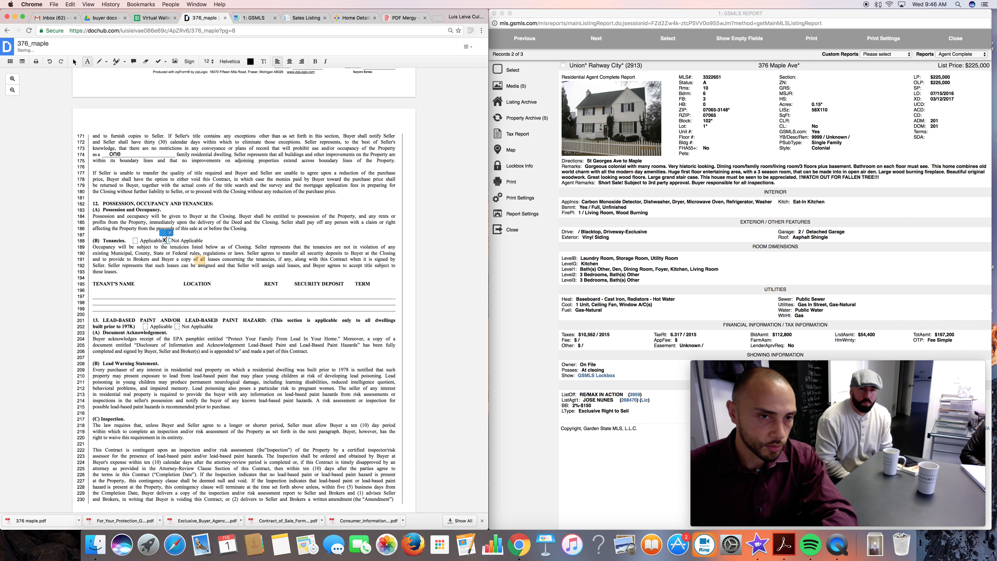
{"action": "left_click_drag", "start_coordinate": [164, 240], "coordinate": [168, 240]}
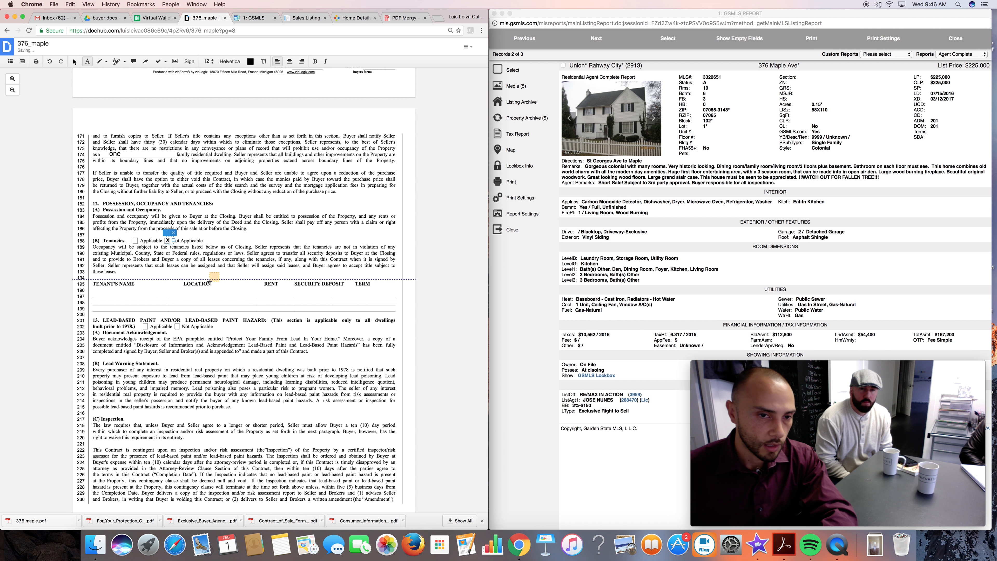
{"action": "scroll", "coordinate": [209, 282], "scroll_direction": "down", "scroll_amount": 5}
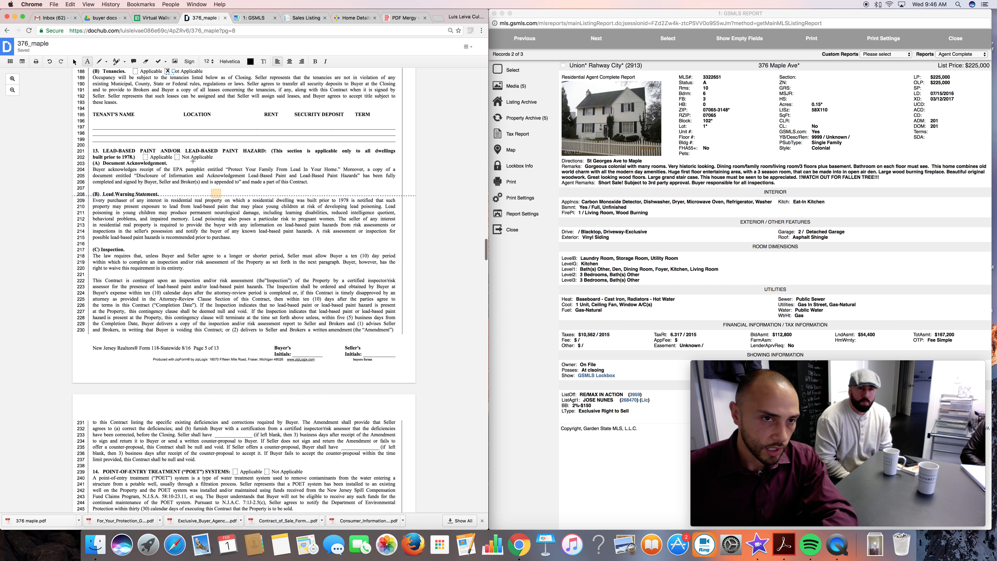
{"action": "left_click", "coordinate": [145, 157]}
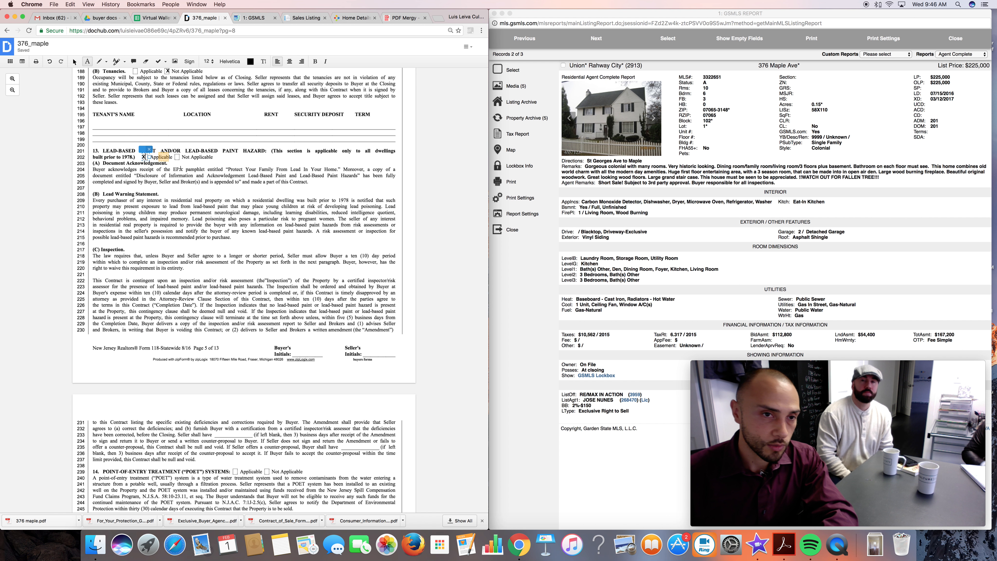
Enter 3 in both the Seller's and Buyer's business-day blanks of the lead-paint amendment and counter-proposal paragraph.
{"action": "scroll", "coordinate": [215, 244], "scroll_direction": "down", "scroll_amount": 8}
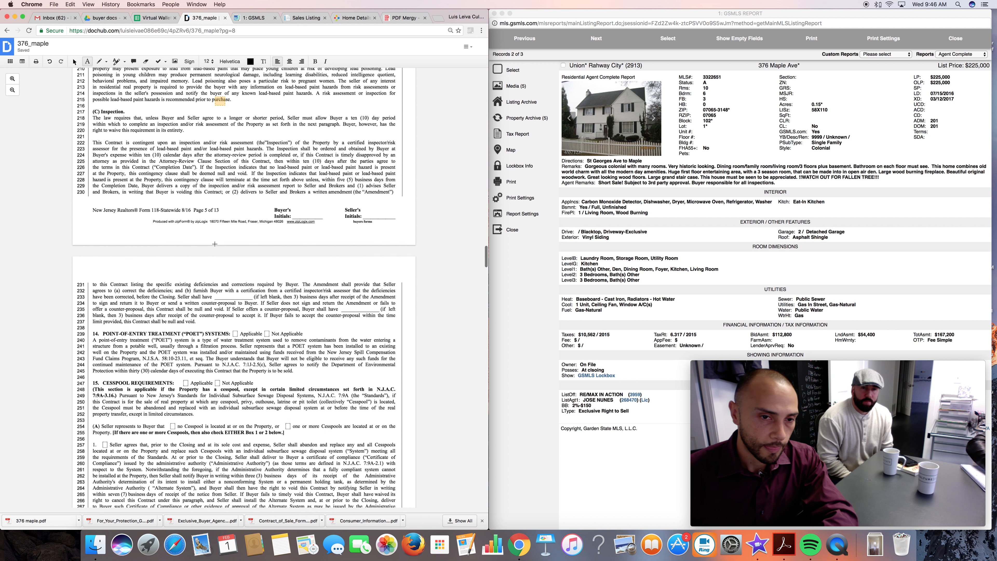
{"action": "scroll", "coordinate": [215, 246], "scroll_direction": "down", "scroll_amount": 1}
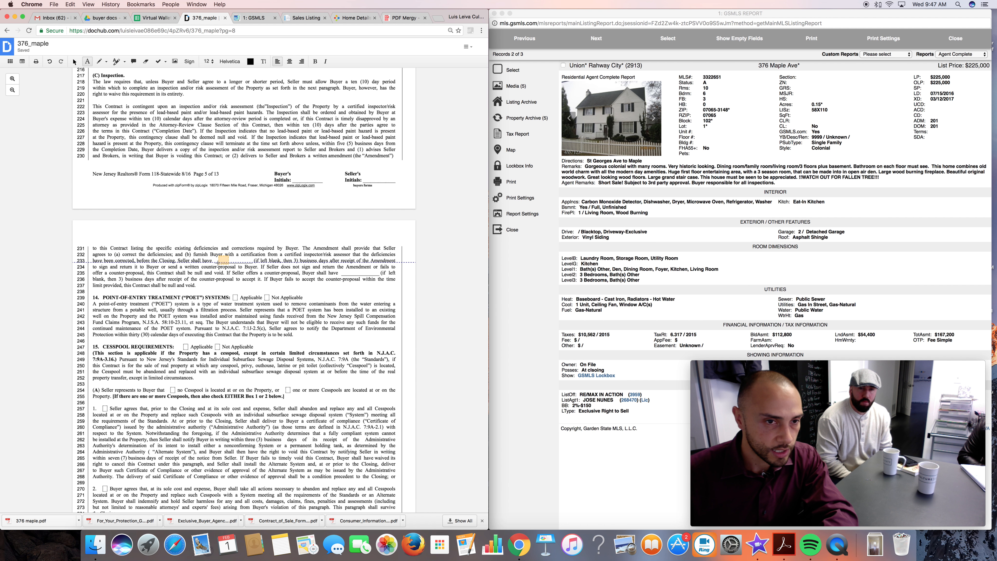
{"action": "left_click", "coordinate": [215, 261]}
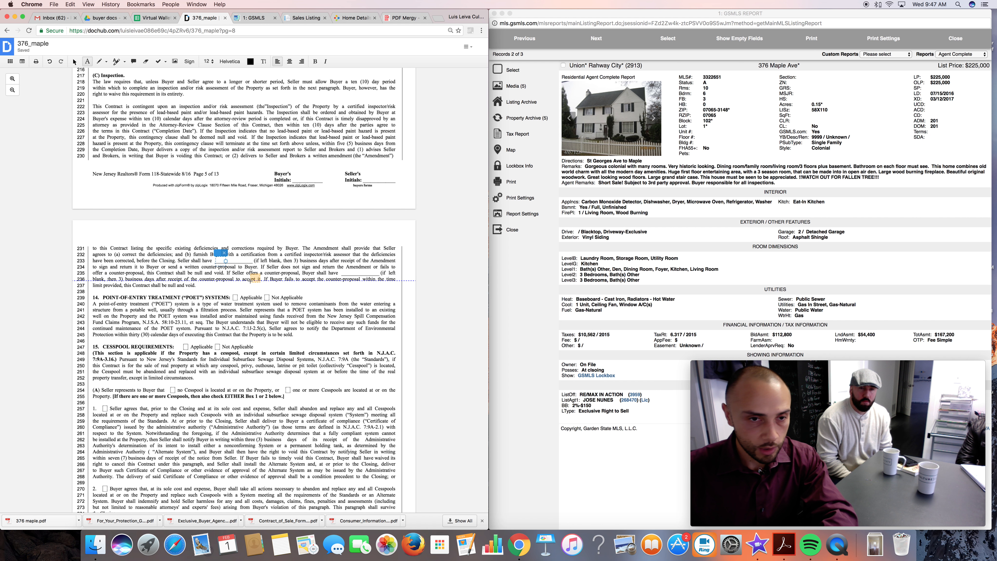
{"action": "type", "text": "3"}
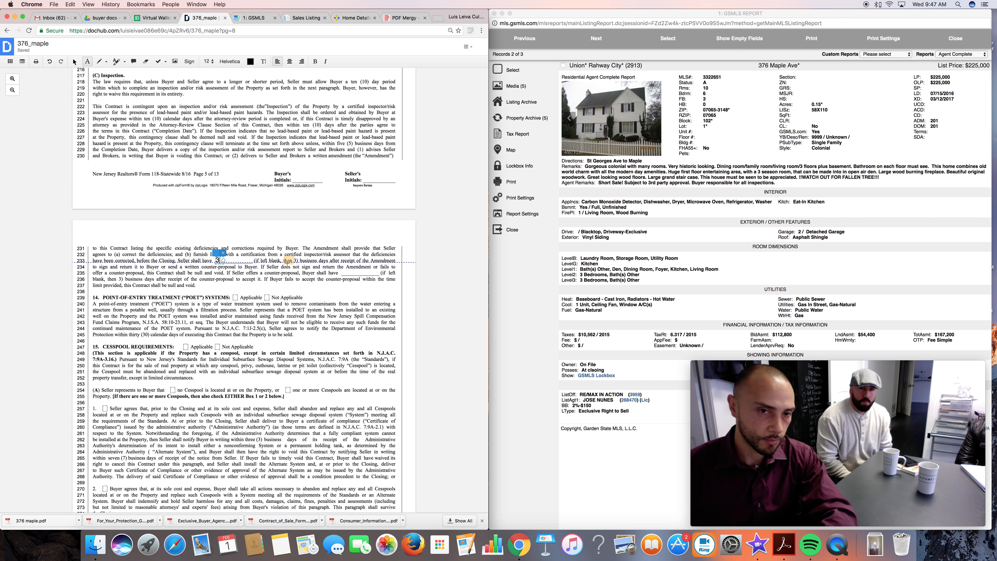
{"action": "left_click", "coordinate": [344, 272]}
{"action": "type", "text": "3"}
Enter 14 in the blanks of the Infestation and/or Damage By Wood Boring Insects paragraph.
{"action": "scroll", "coordinate": [236, 275], "scroll_direction": "down", "scroll_amount": 3}
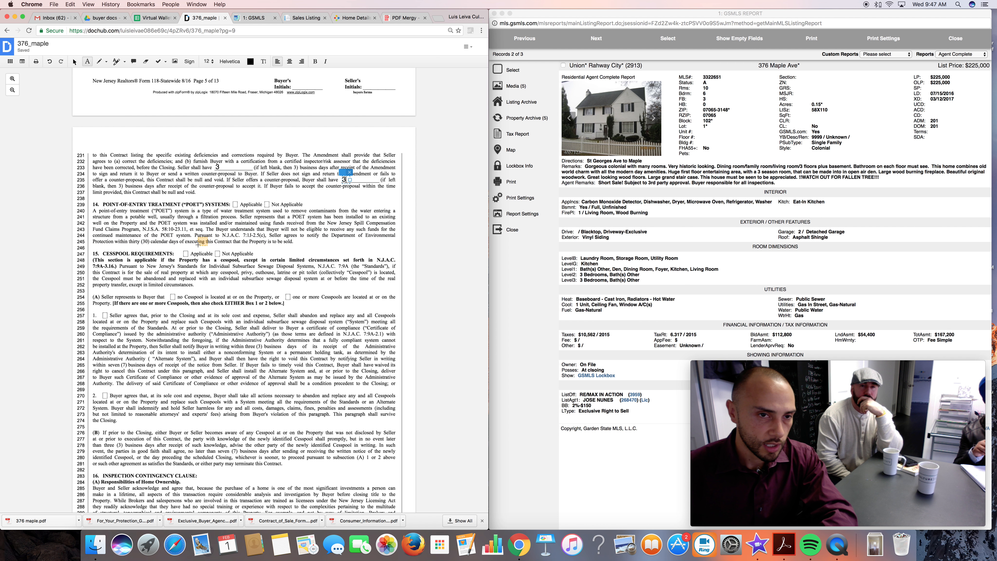
{"action": "scroll", "coordinate": [201, 226], "scroll_direction": "down", "scroll_amount": 2}
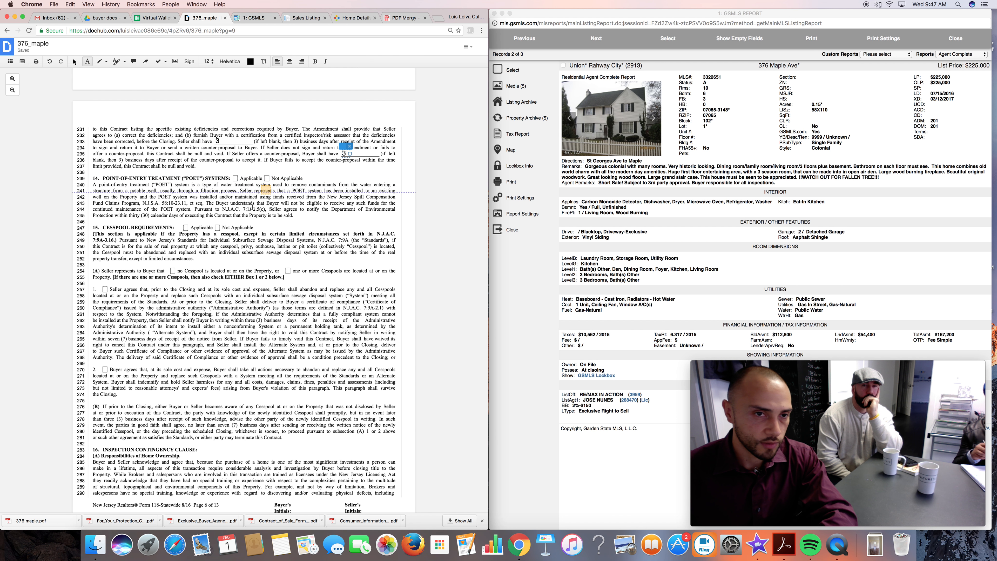
{"action": "scroll", "coordinate": [238, 255], "scroll_direction": "down", "scroll_amount": 2}
{"action": "scroll", "coordinate": [238, 254], "scroll_direction": "down", "scroll_amount": 1}
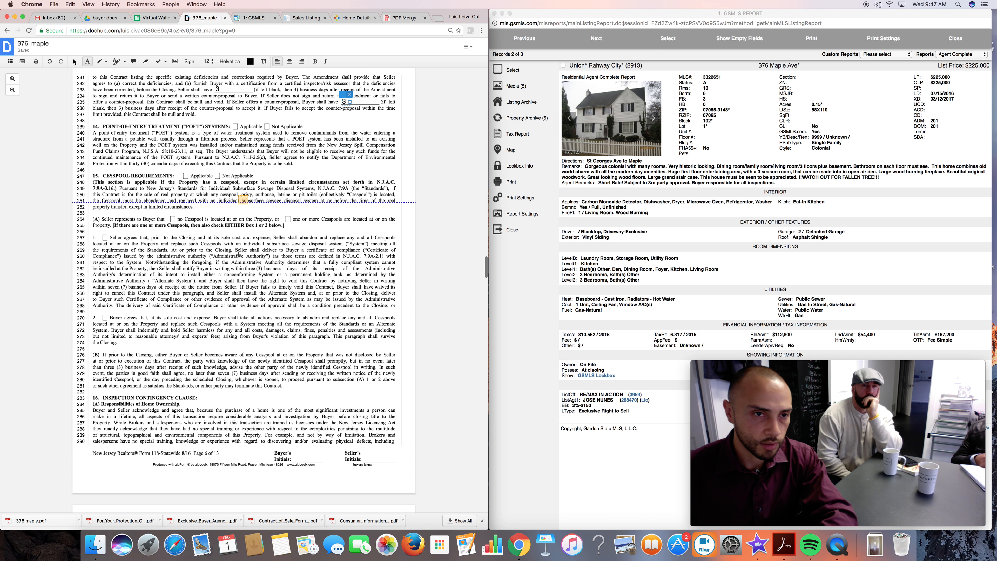
{"action": "scroll", "coordinate": [182, 195], "scroll_direction": "down", "scroll_amount": 10}
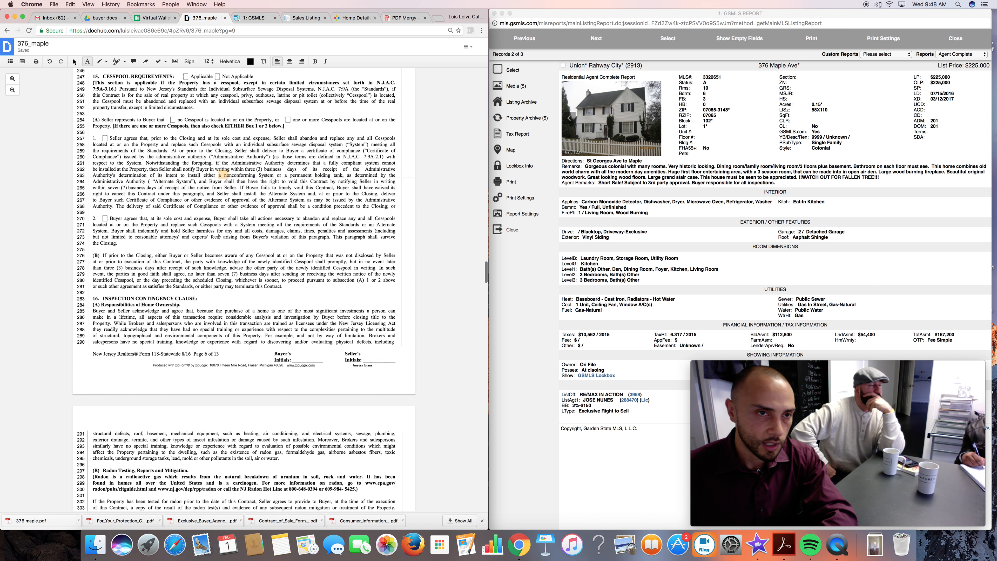
{"action": "scroll", "coordinate": [218, 237], "scroll_direction": "down", "scroll_amount": 6}
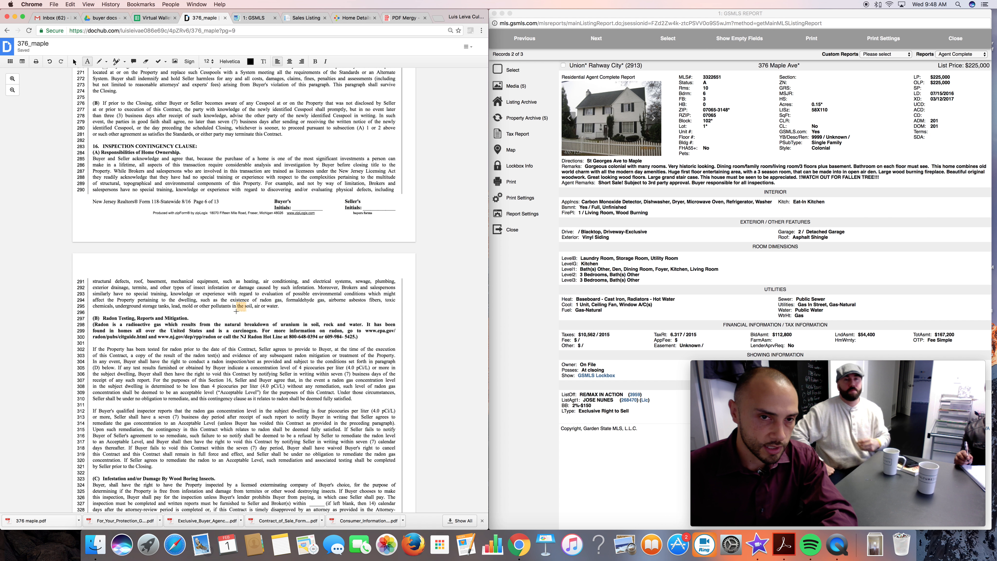
{"action": "scroll", "coordinate": [236, 312], "scroll_direction": "down", "scroll_amount": 18}
{"action": "left_click", "coordinate": [310, 212]}
{"action": "type", "text": "14"}
{"action": "left_click", "coordinate": [209, 225]}
Enter 14 in the three calendar-day blanks of the Buyer's Right to Inspections paragraph.
{"action": "type", "text": "14"}
{"action": "left_click", "coordinate": [261, 317]}
{"action": "left_click", "coordinate": [159, 330]}
{"action": "type", "text": "14"}
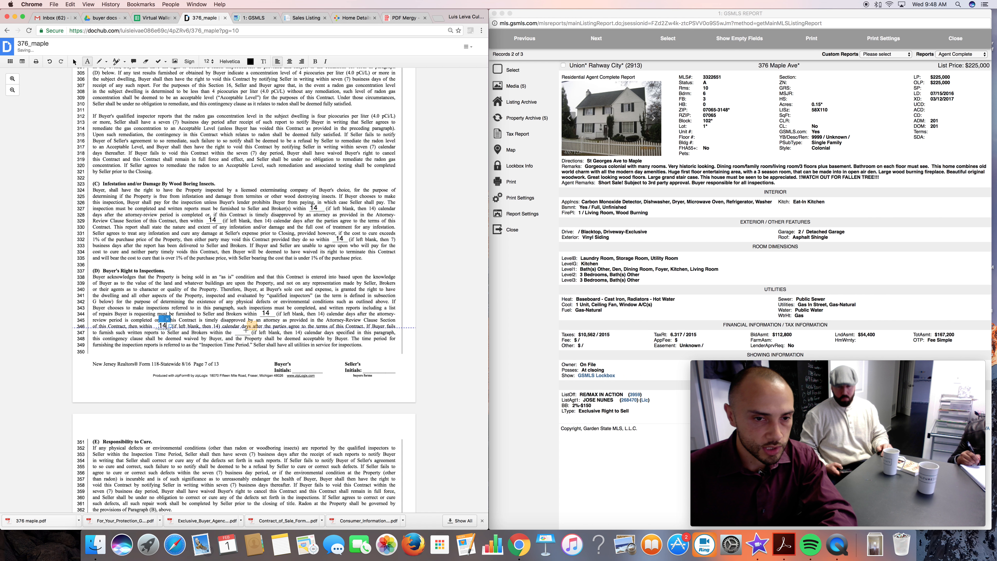
{"action": "left_click", "coordinate": [241, 333]}
{"action": "type", "text": "14"}
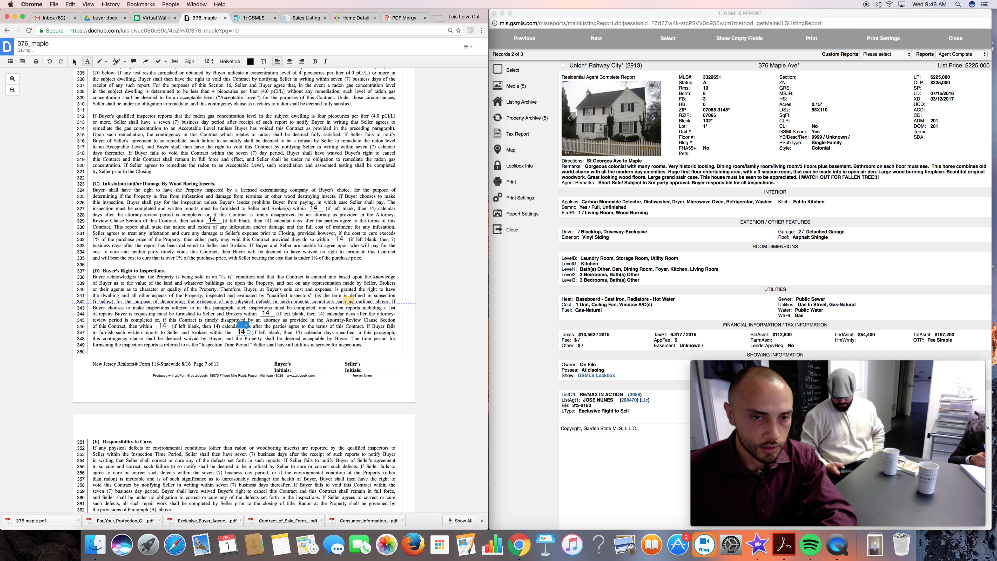
Enter "Cultue Estate" as the name of firm in section 29(A), Declaration of Broker's Business Relationship, and align it on the line.
{"action": "scroll", "coordinate": [340, 318], "scroll_direction": "down", "scroll_amount": 5}
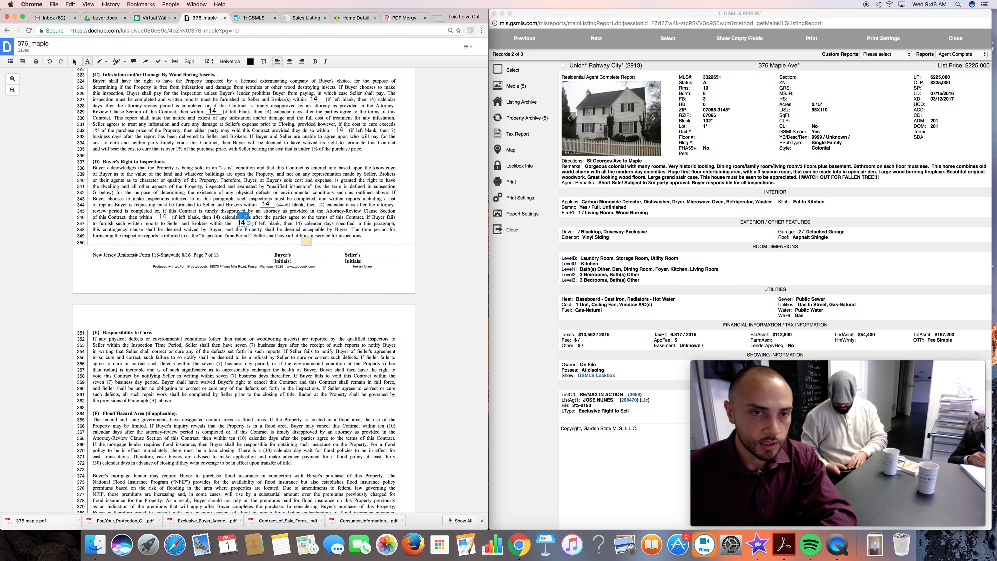
{"action": "scroll", "coordinate": [306, 242], "scroll_direction": "down", "scroll_amount": 3}
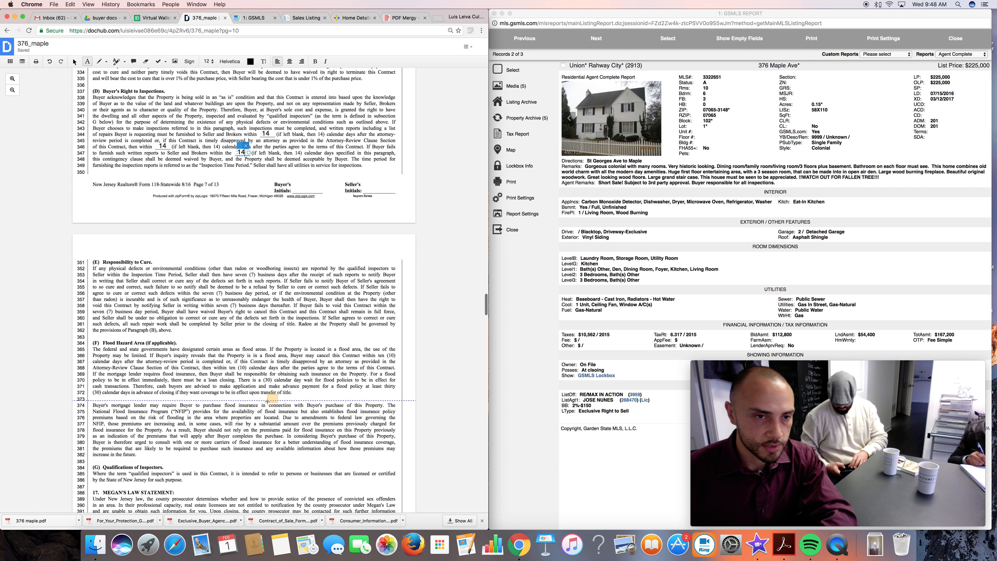
{"action": "scroll", "coordinate": [267, 401], "scroll_direction": "down", "scroll_amount": 8}
{"action": "scroll", "coordinate": [267, 402], "scroll_direction": "down", "scroll_amount": 18}
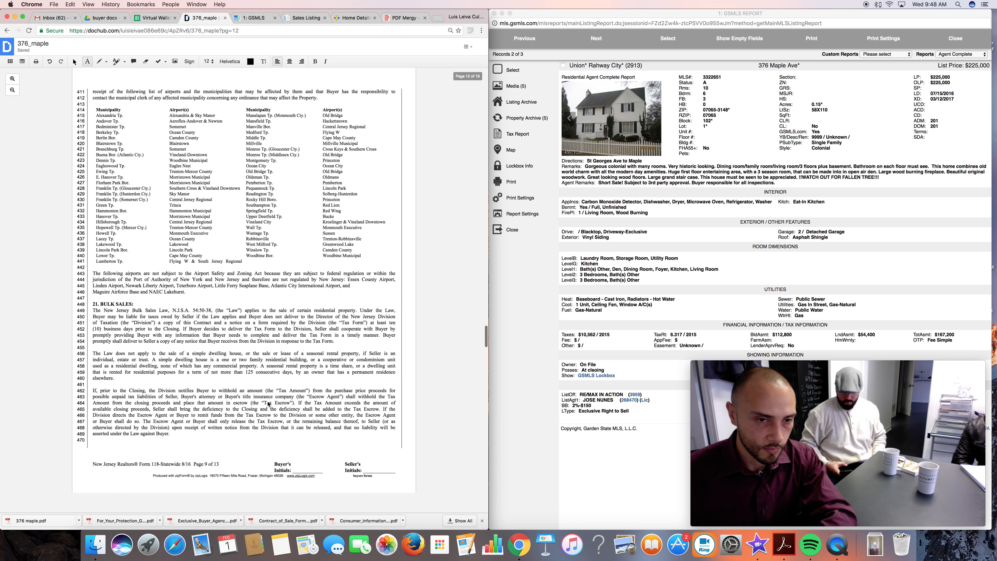
{"action": "scroll", "coordinate": [268, 404], "scroll_direction": "down", "scroll_amount": 20}
{"action": "scroll", "coordinate": [268, 404], "scroll_direction": "down", "scroll_amount": 8}
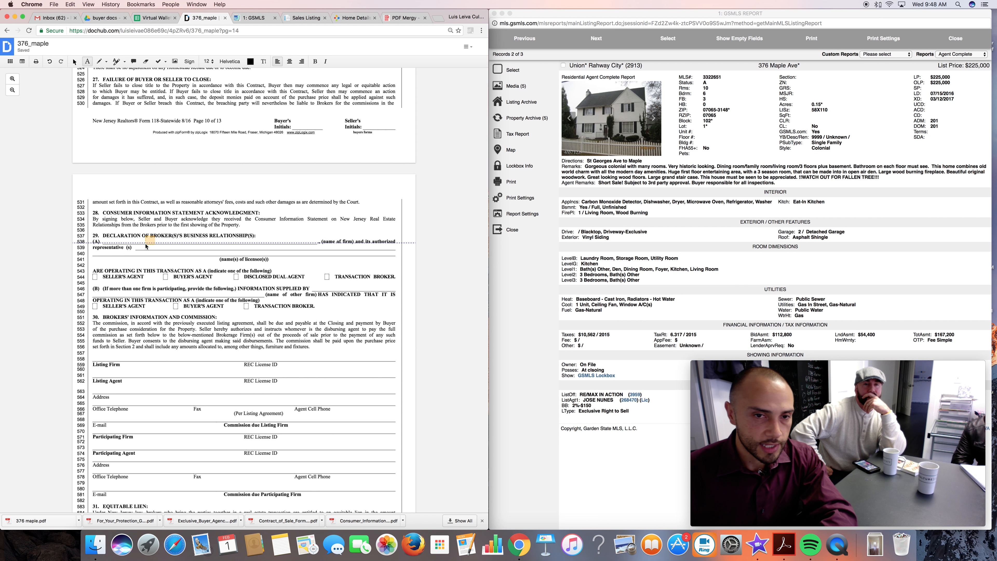
{"action": "left_click", "coordinate": [148, 240]}
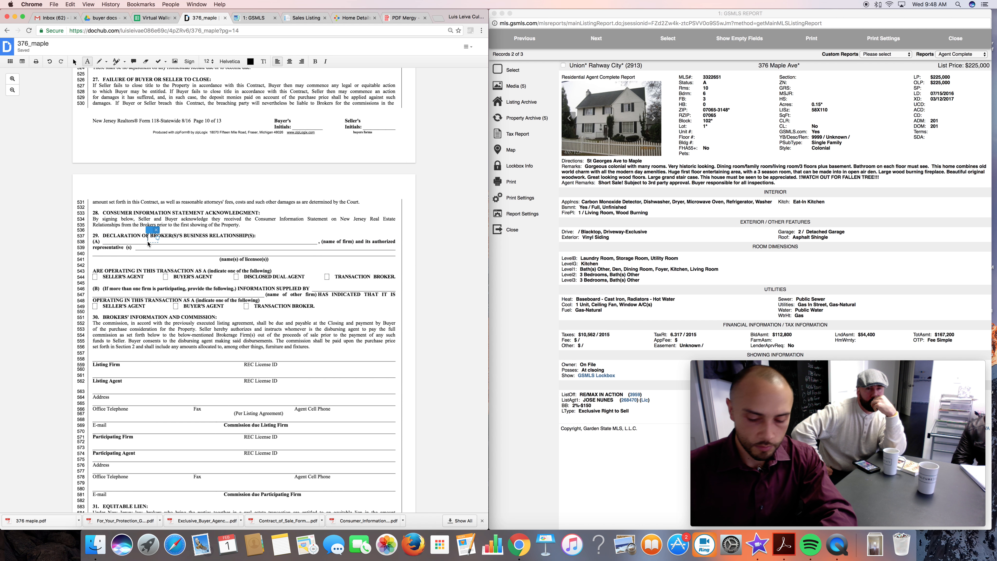
{"action": "type", "text": "cu"}
{"action": "key", "text": "BackSpace"}
{"action": "key", "text": "BackSpace"}
{"action": "type", "text": "CUltue Estate"}
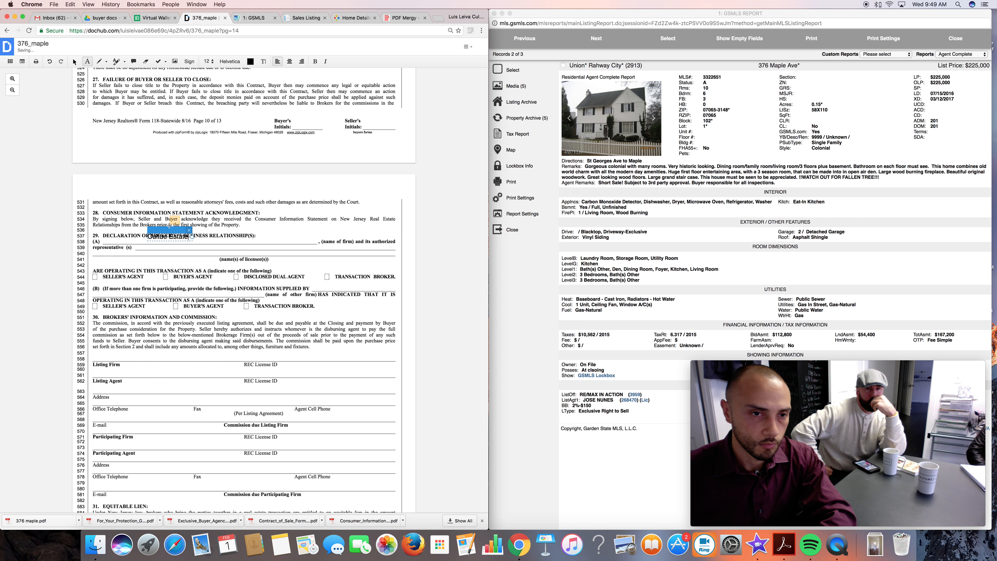
{"action": "left_click_drag", "start_coordinate": [167, 230], "coordinate": [166, 233]}
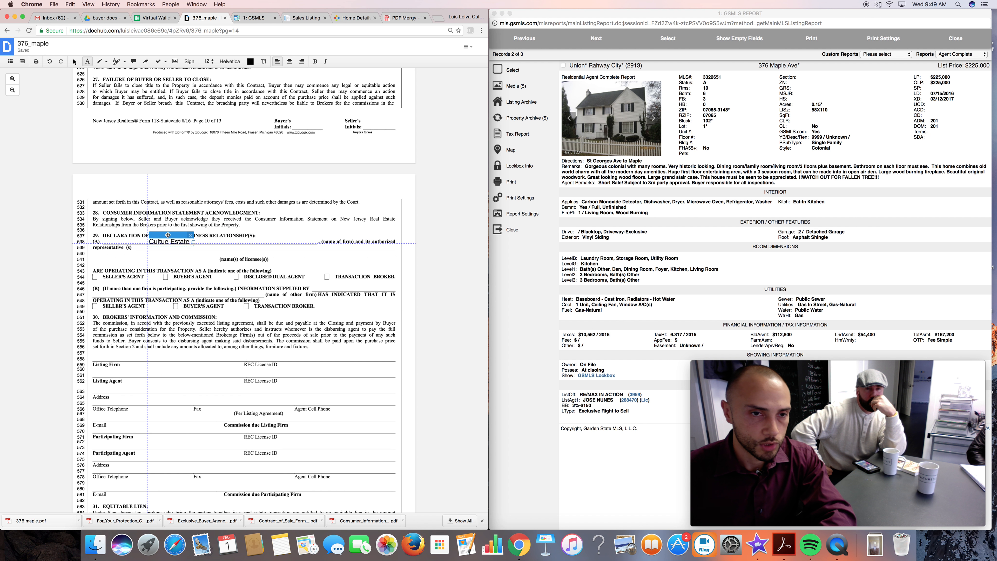
Enter the authorized representative's full name in section 29(A) and mark Buyer's Agent with an X.
{"action": "left_click", "coordinate": [212, 252]}
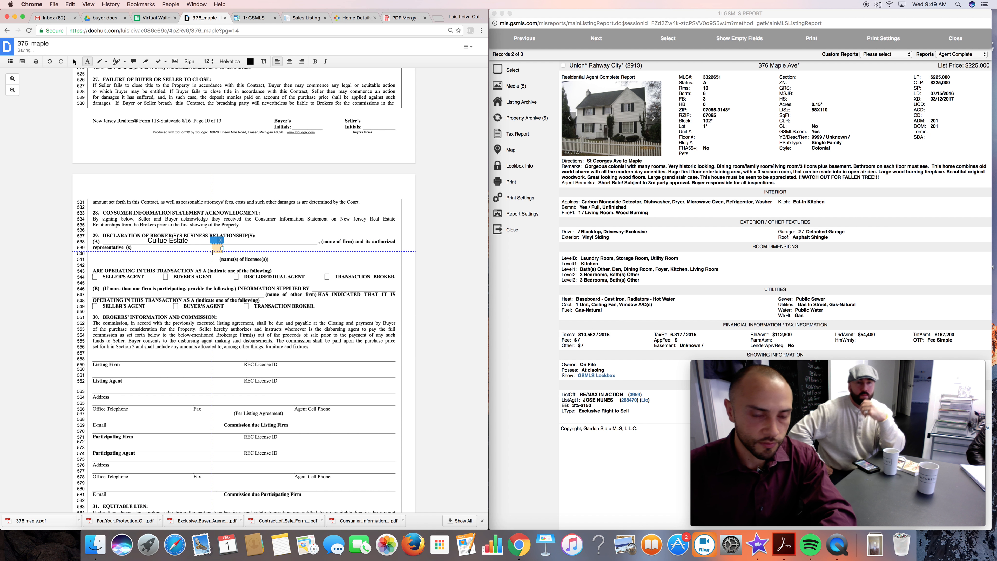
{"action": "left_click", "coordinate": [162, 281]}
{"action": "type", "text": "X"}
Enter "RE/Max IN Action" as the other firm in section 29(B) and mark Seller's Agent with an X centred in its checkbox.
{"action": "left_click", "coordinate": [120, 298]}
{"action": "type", "text": "RE/Max "}
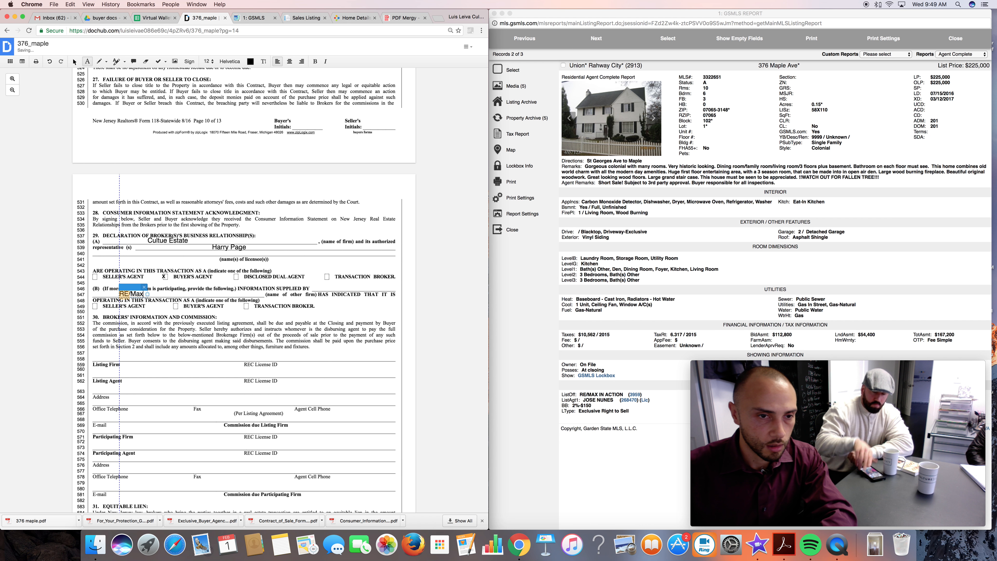
{"action": "type", "text": "IN A"}
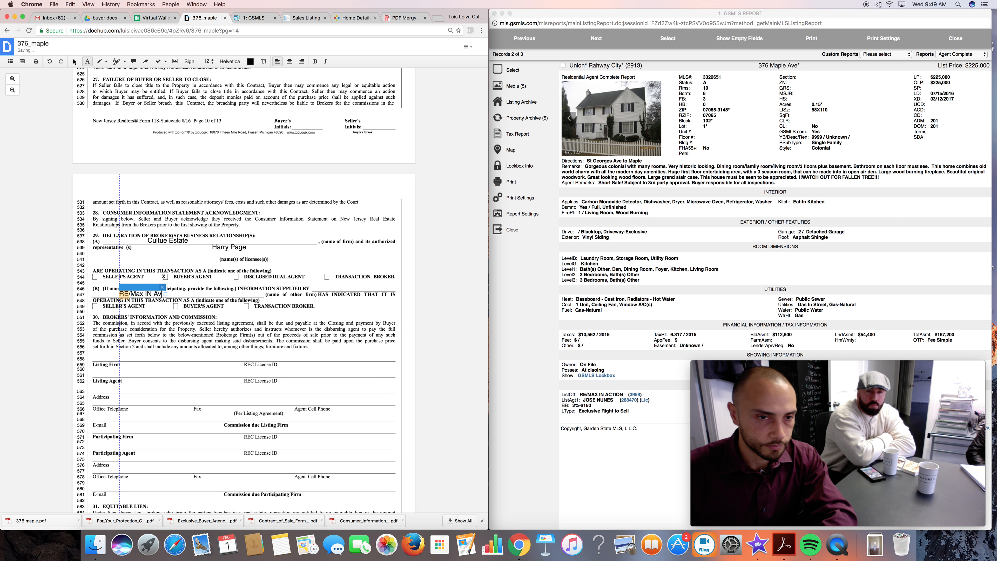
{"action": "type", "text": "ction"}
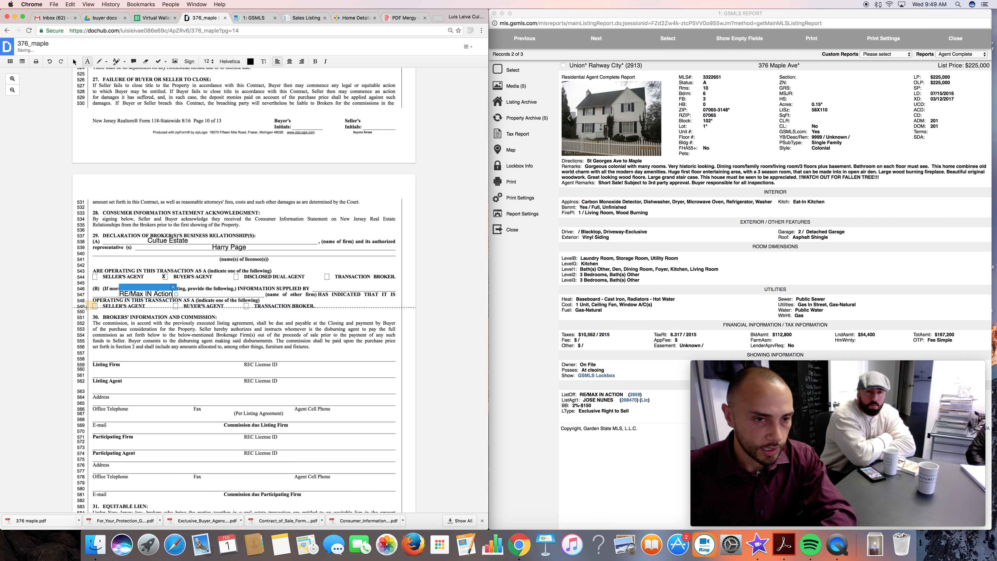
{"action": "left_click", "coordinate": [94, 307]}
{"action": "type", "text": "X"}
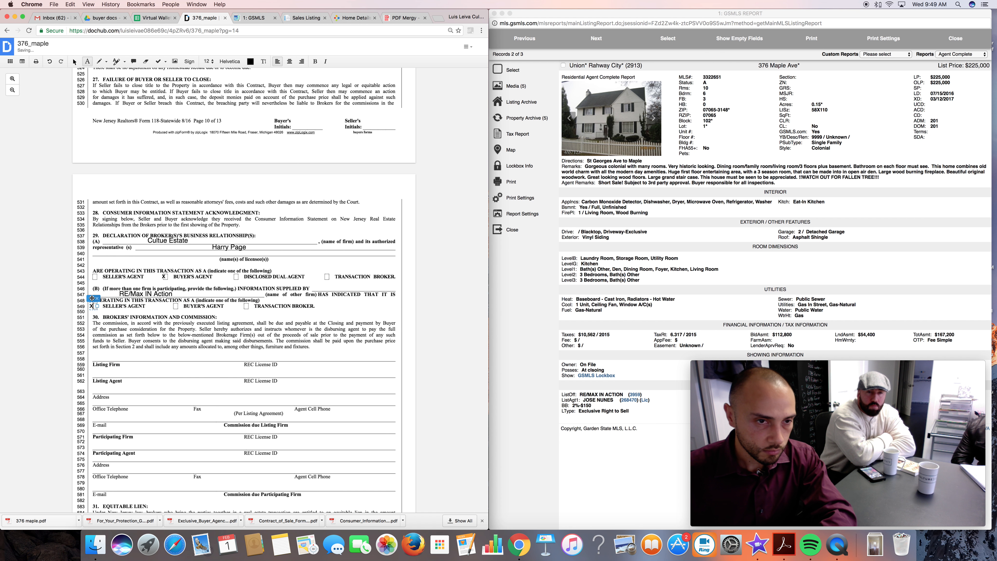
{"action": "left_click_drag", "start_coordinate": [93, 299], "coordinate": [95, 299]}
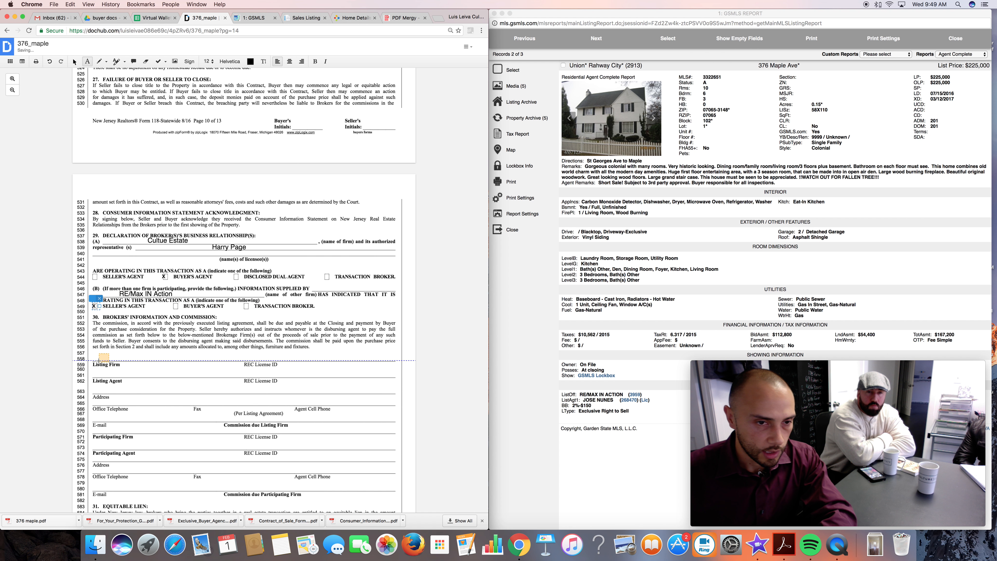
Enter "2% -150" as the Commission due Participating Firm in the Brokers' Information and Commission section.
{"action": "scroll", "coordinate": [99, 359], "scroll_direction": "down", "scroll_amount": 3}
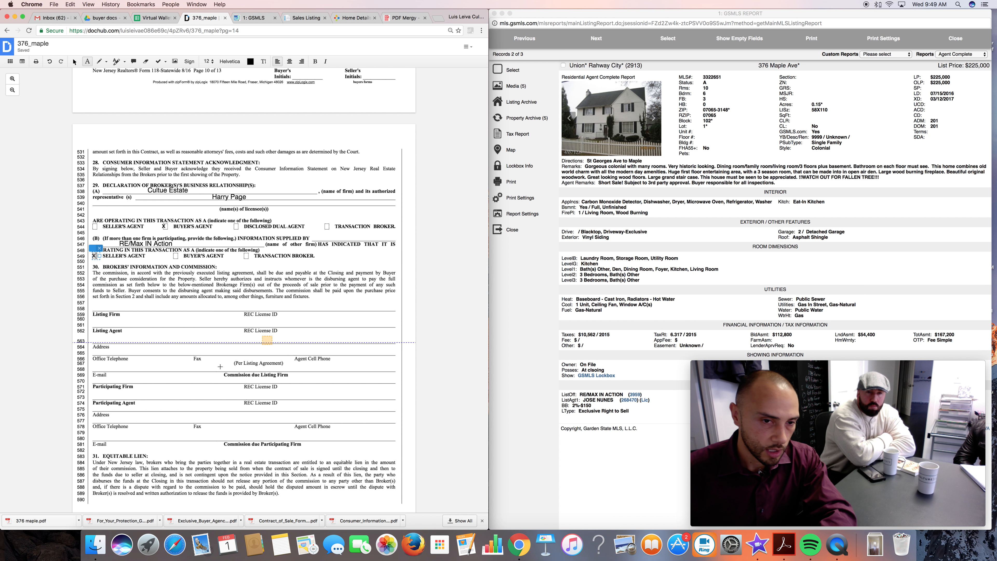
{"action": "scroll", "coordinate": [167, 404], "scroll_direction": "down", "scroll_amount": 1}
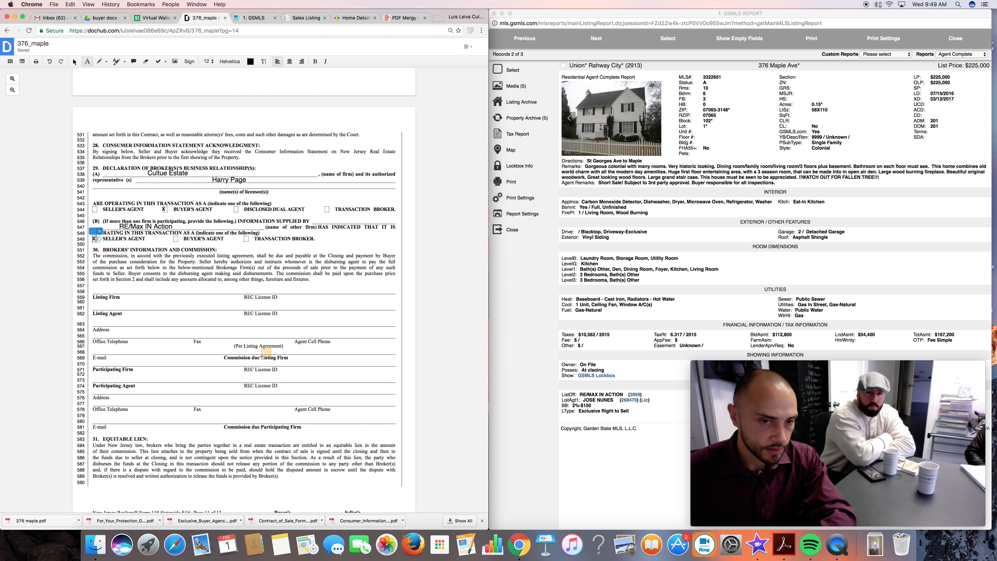
{"action": "left_click", "coordinate": [237, 421]}
{"action": "type", "text": "2% -150"}
Go to section 32, Disclosure That Buyer or Seller Is a Real Estate Licensee.
{"action": "scroll", "coordinate": [154, 445], "scroll_direction": "down", "scroll_amount": 3}
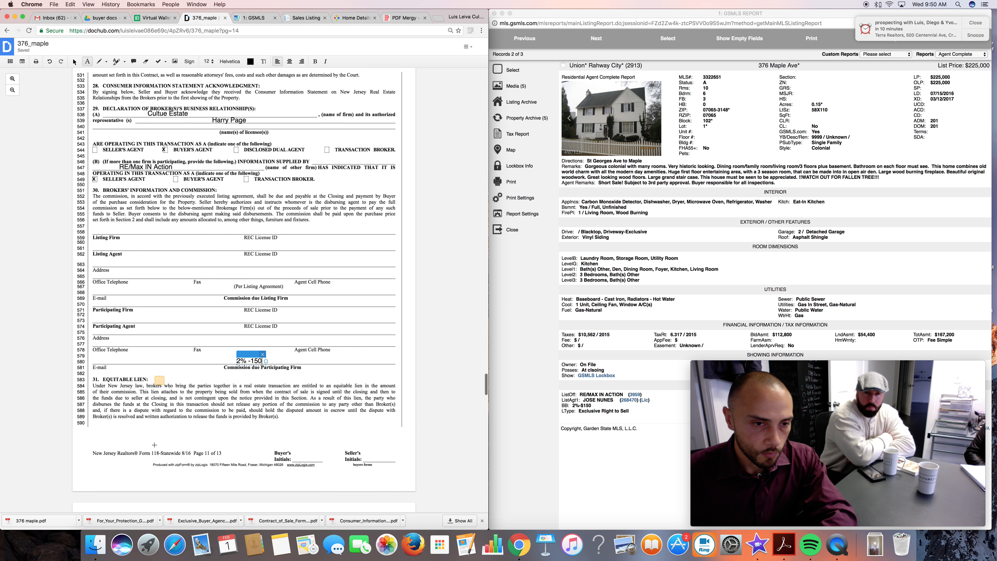
{"action": "scroll", "coordinate": [155, 446], "scroll_direction": "down", "scroll_amount": 1}
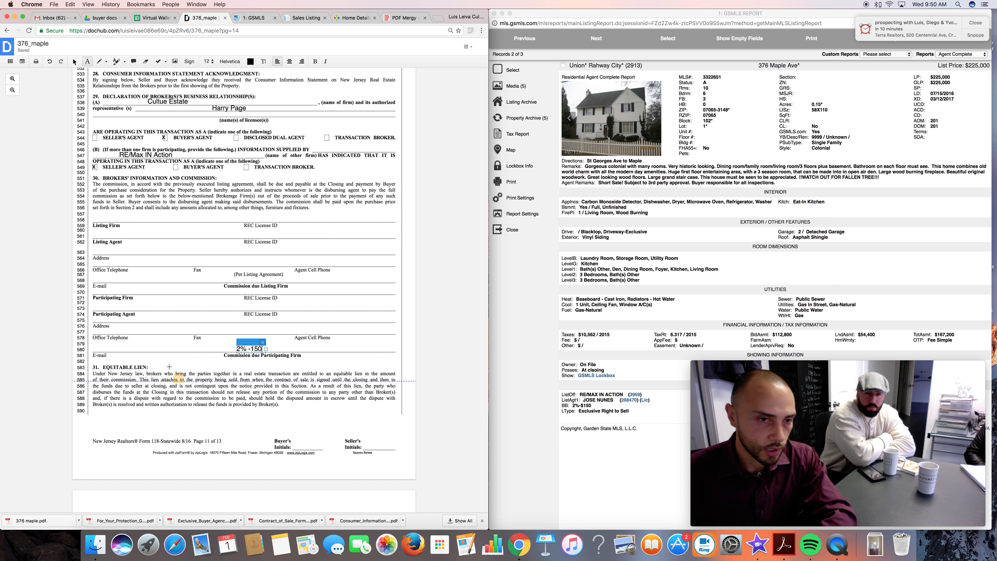
{"action": "scroll", "coordinate": [169, 371], "scroll_direction": "down", "scroll_amount": 5}
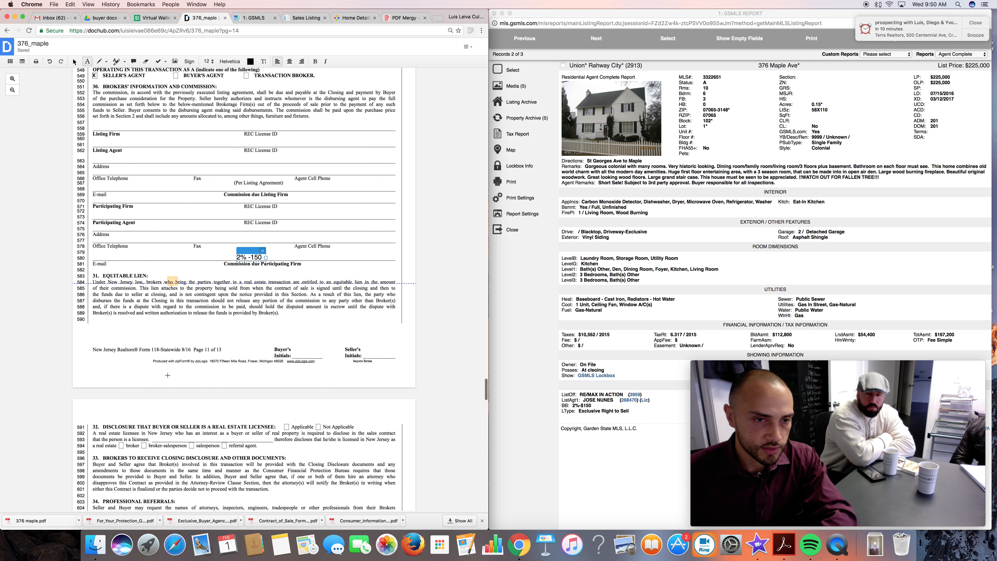